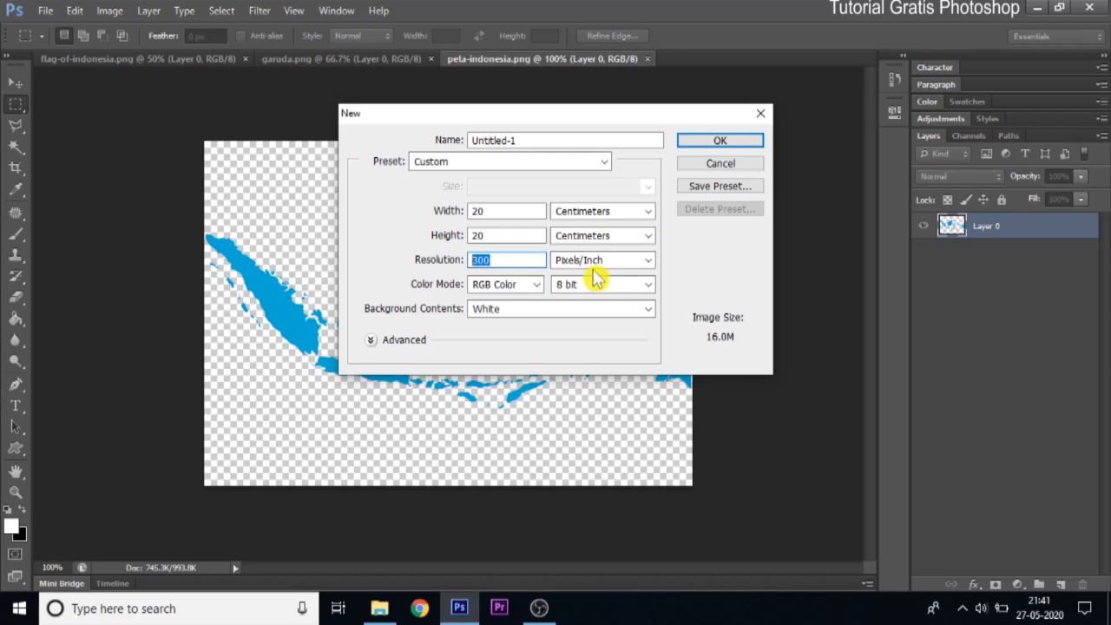
Create a 20 × 20 cm RGB document at 300 pixels/inch and fill its white background with red f70000.
left_click(697, 141)
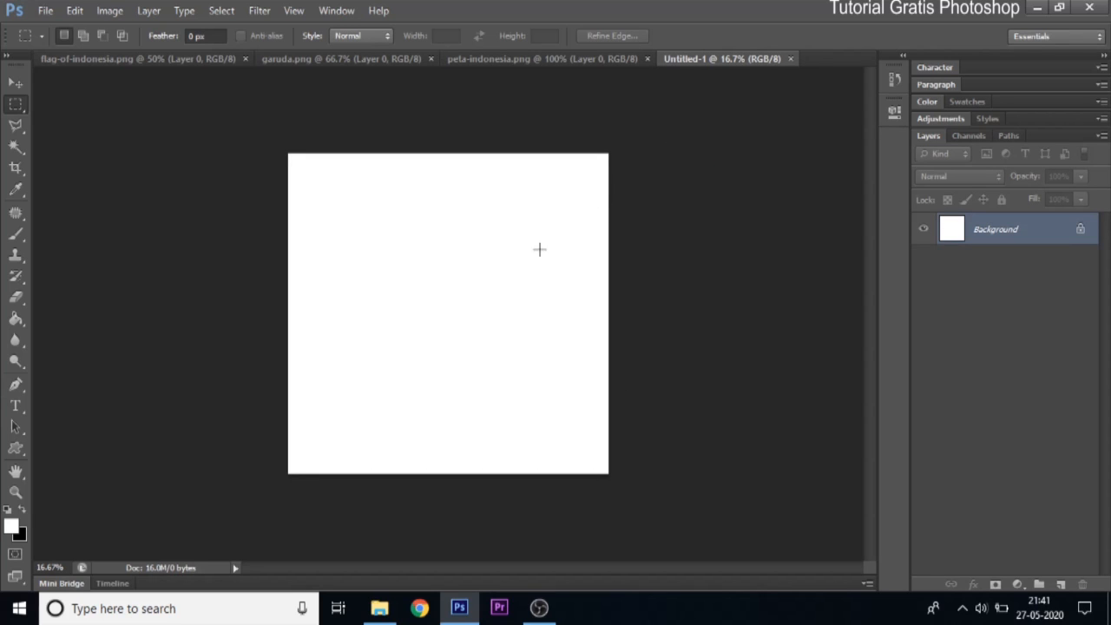
left_click(12, 527)
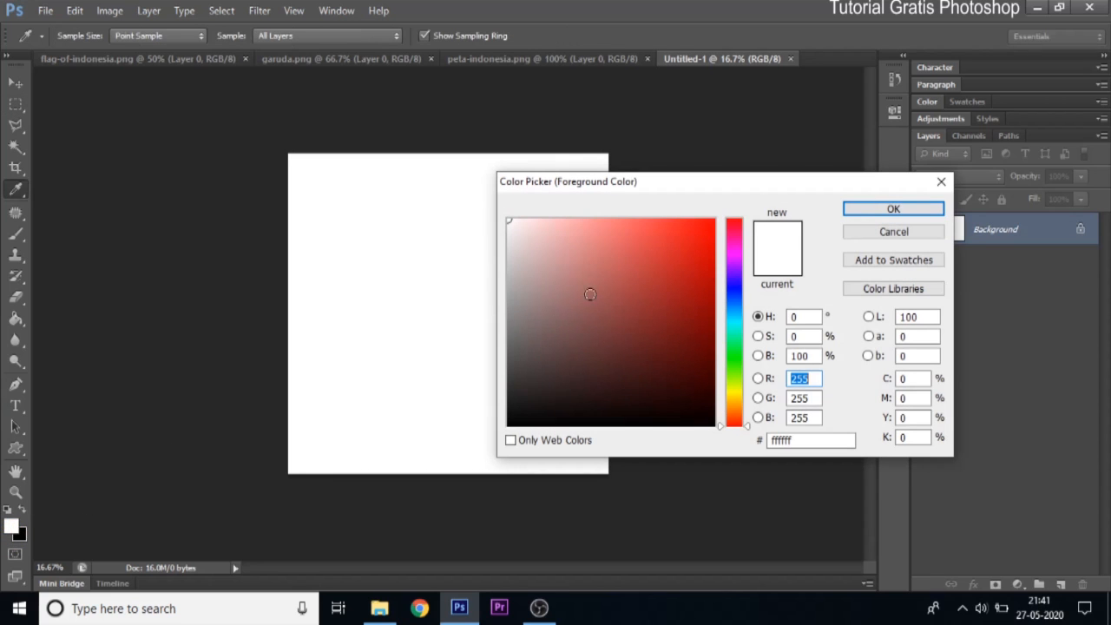
left_click(714, 224)
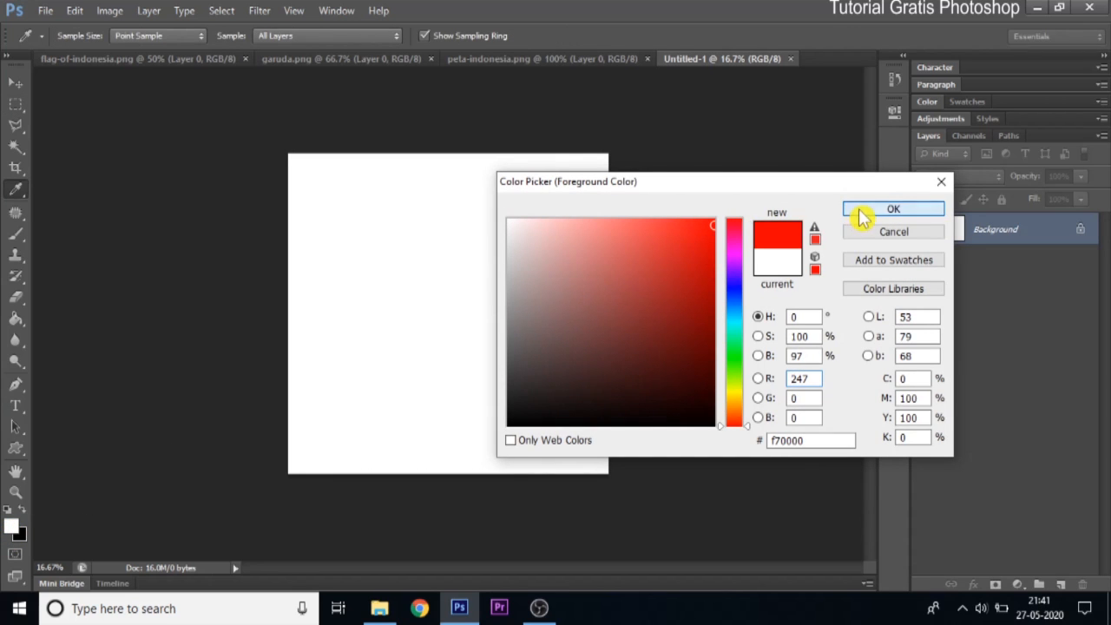
left_click(859, 211)
key("m")
left_click_drag(16, 319, 94, 337)
left_click(404, 266)
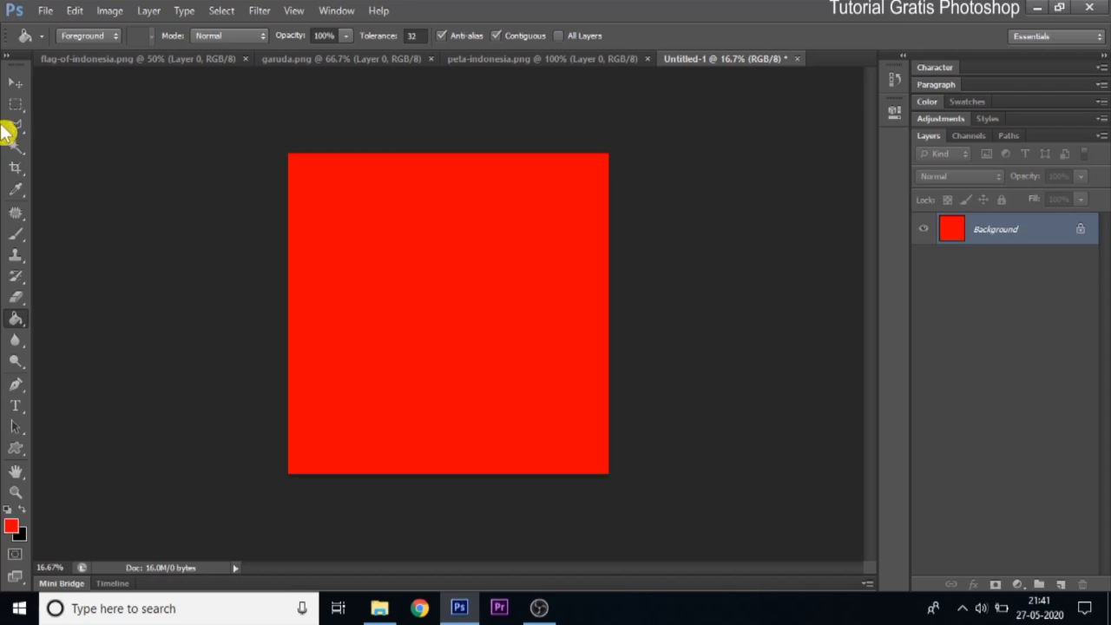
Make a large perfectly circular selection with the Elliptical Marquee and center it on the red canvas.
left_click_drag(10, 108, 95, 124)
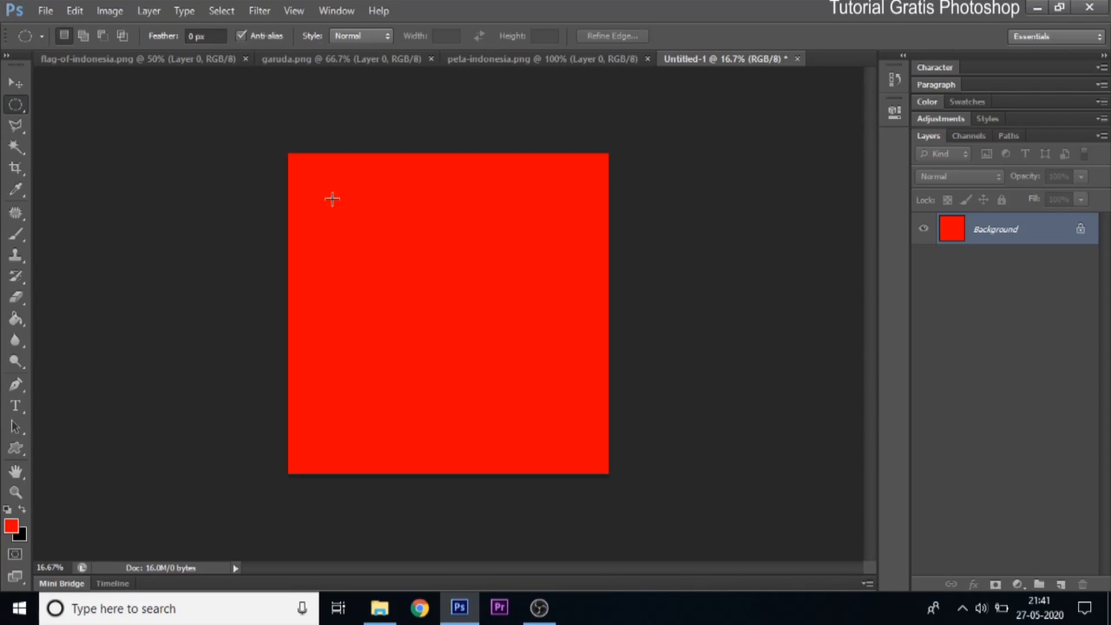
key("shift")
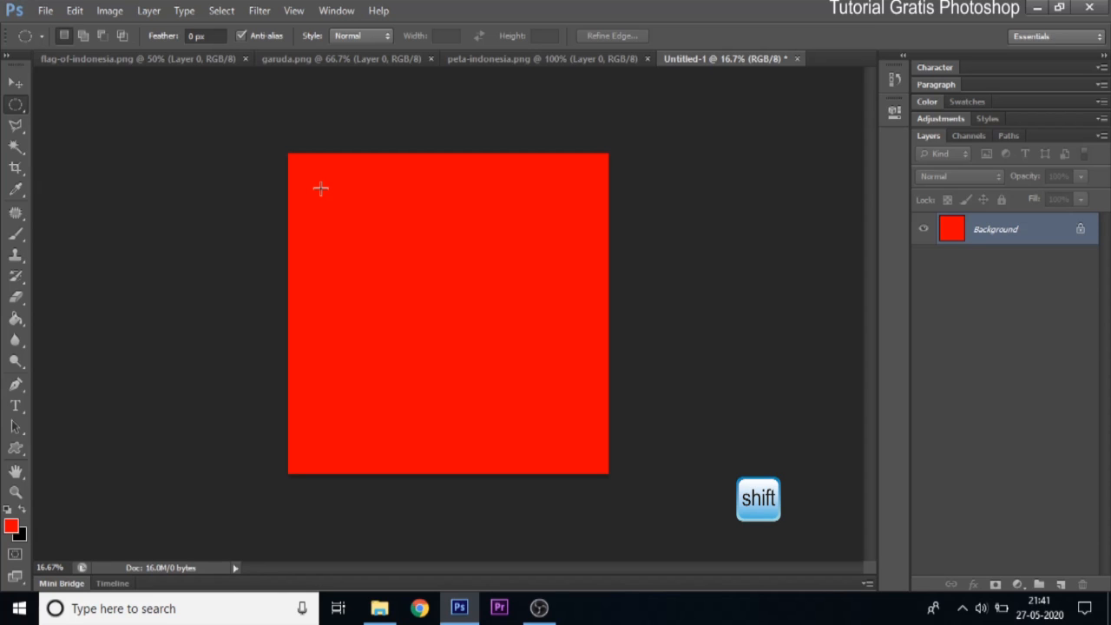
left_click_drag(321, 190, 565, 491)
left_click_drag(463, 350, 464, 354)
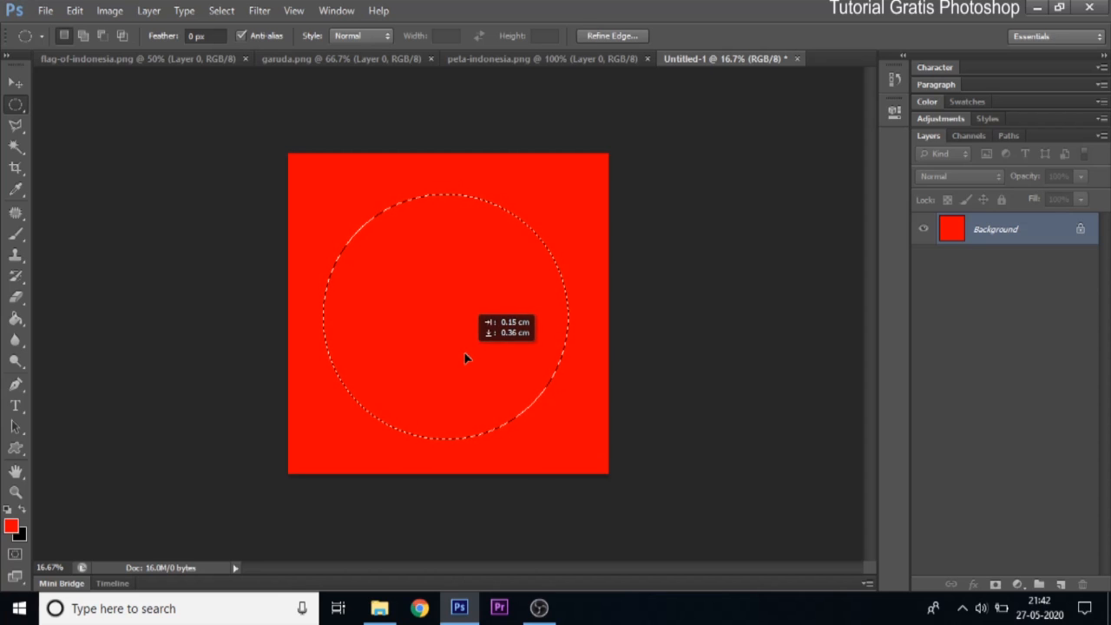
Feather the circular selection by 200 pixels and invert it.
right_click(414, 310)
left_click(485, 50)
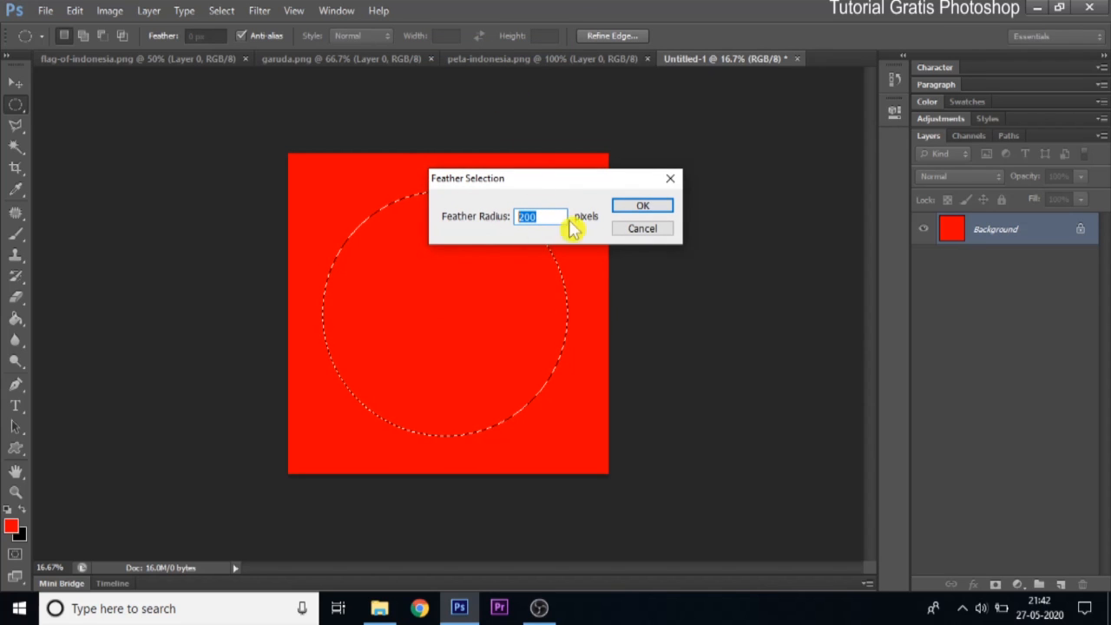
left_click(651, 208)
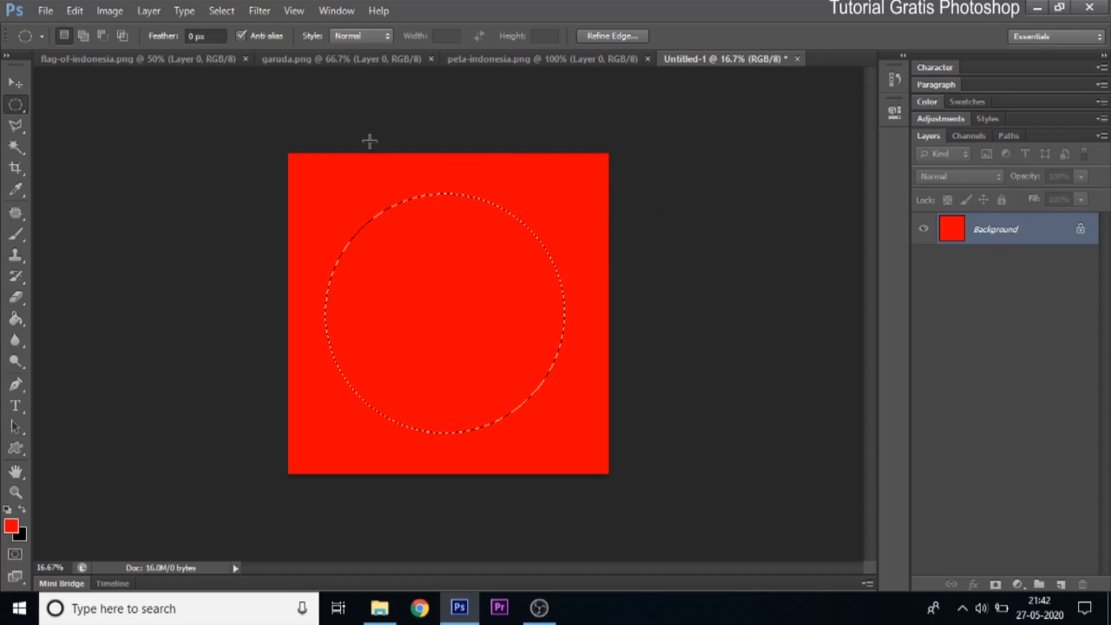
left_click(232, 12)
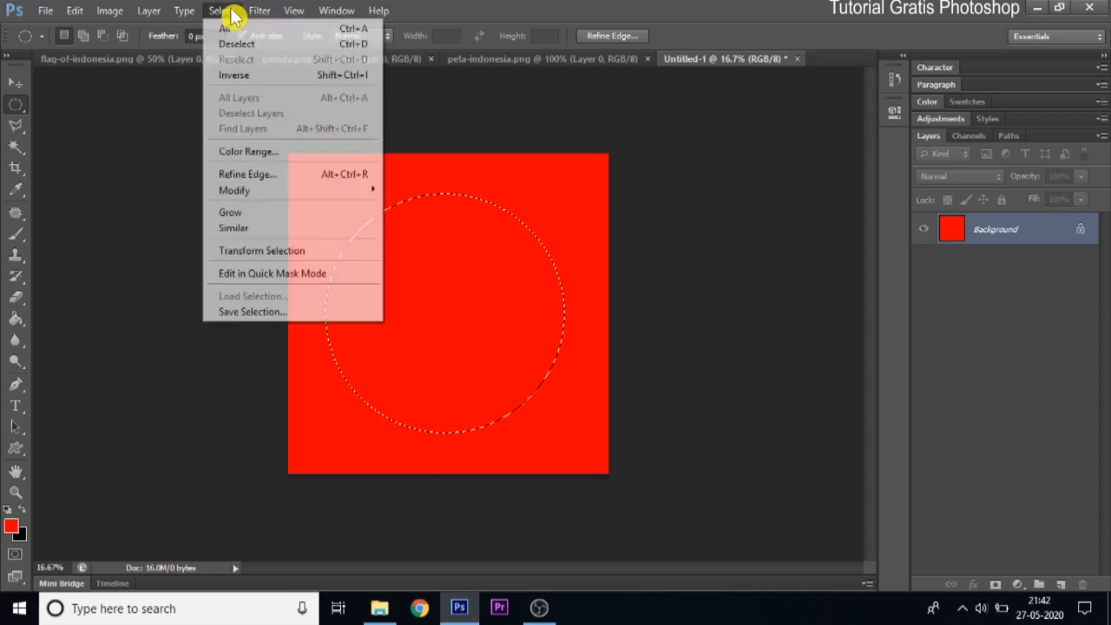
left_click(247, 74)
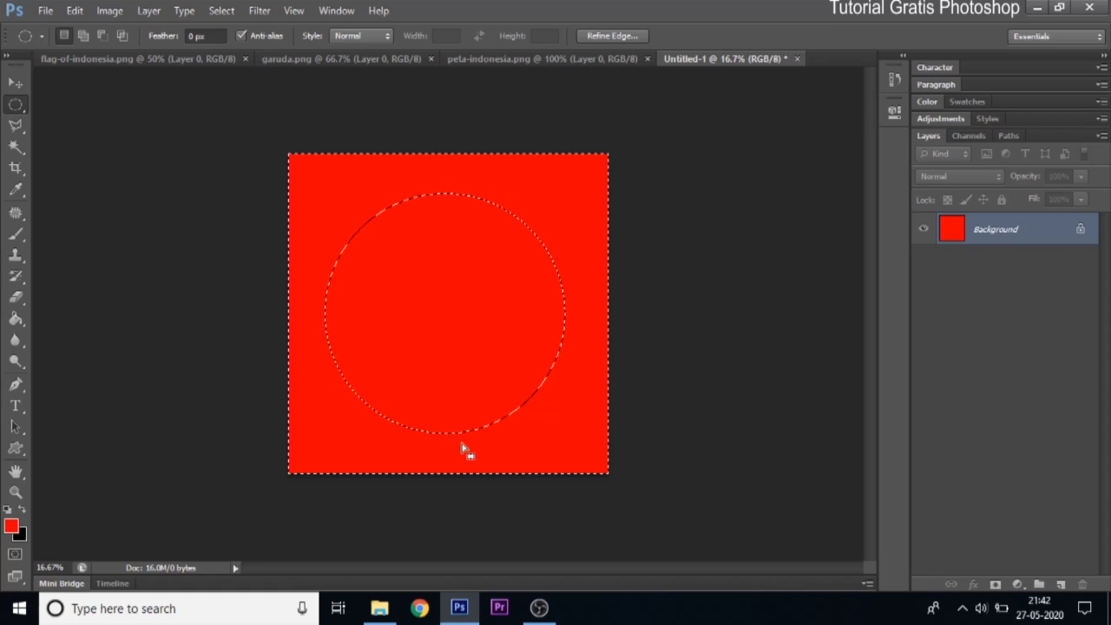
Add a new layer, fill the inverted selection on it with black 000000, and clear the selection.
left_click(1061, 585)
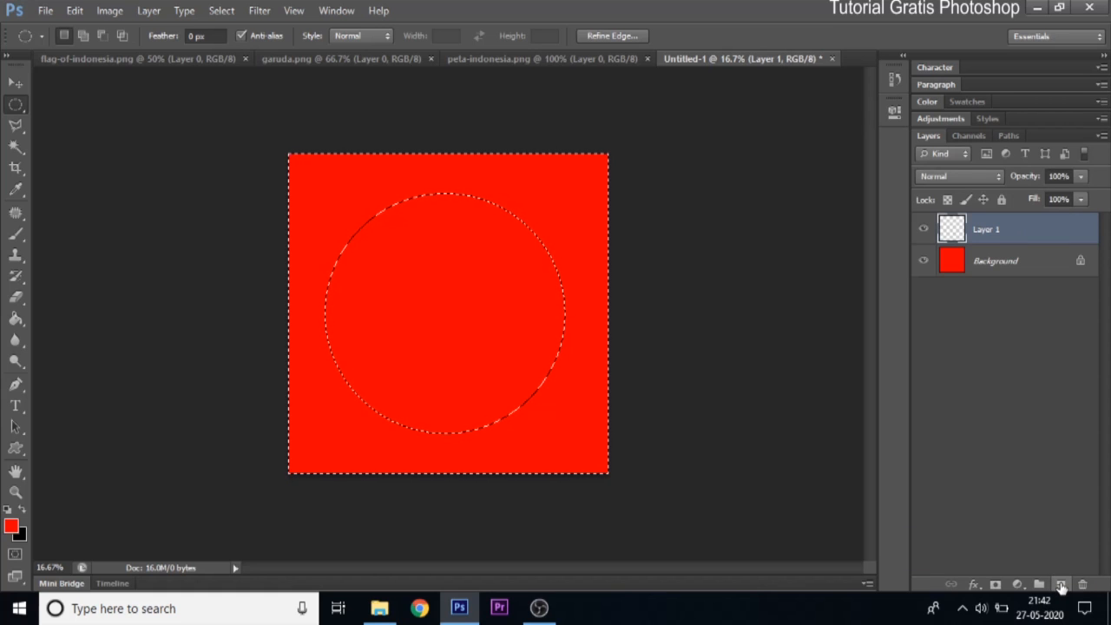
left_click(9, 527)
type("0")
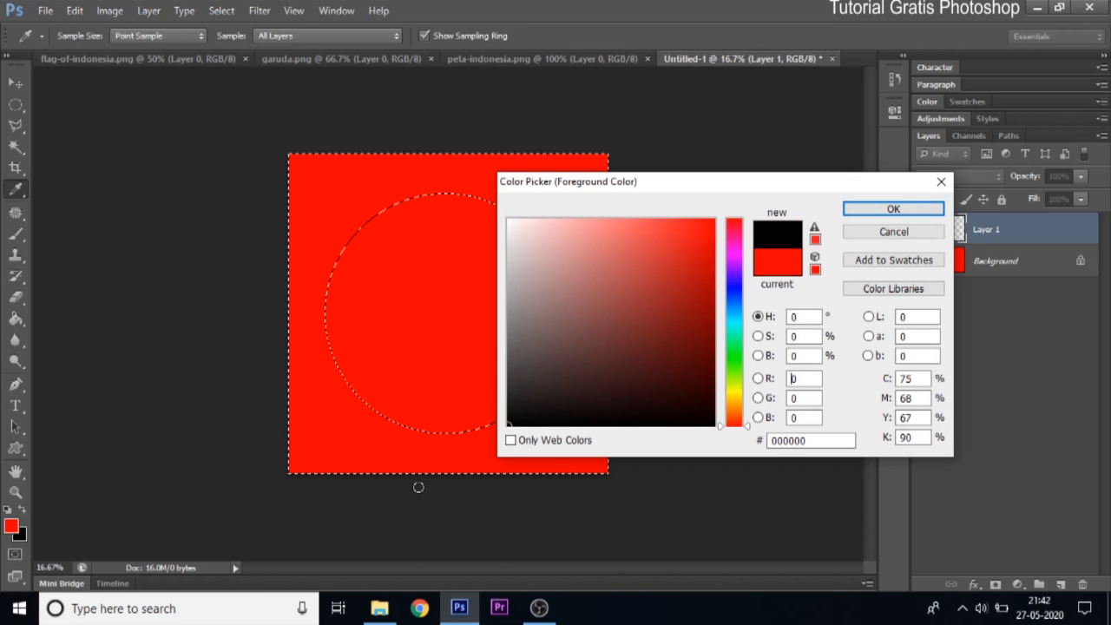
left_click(907, 209)
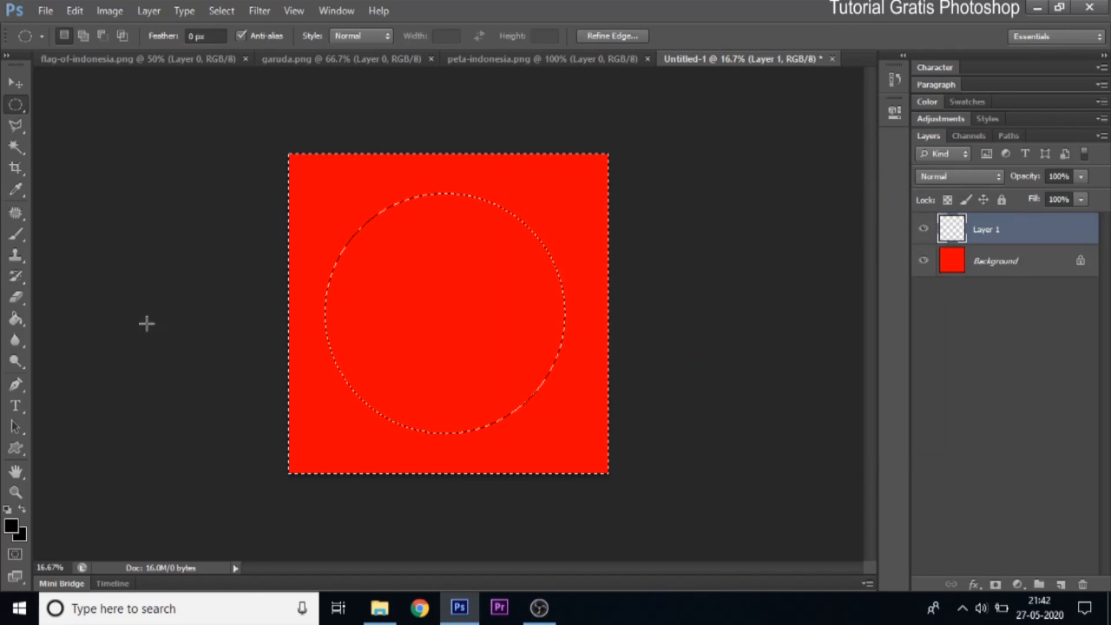
left_click(15, 318)
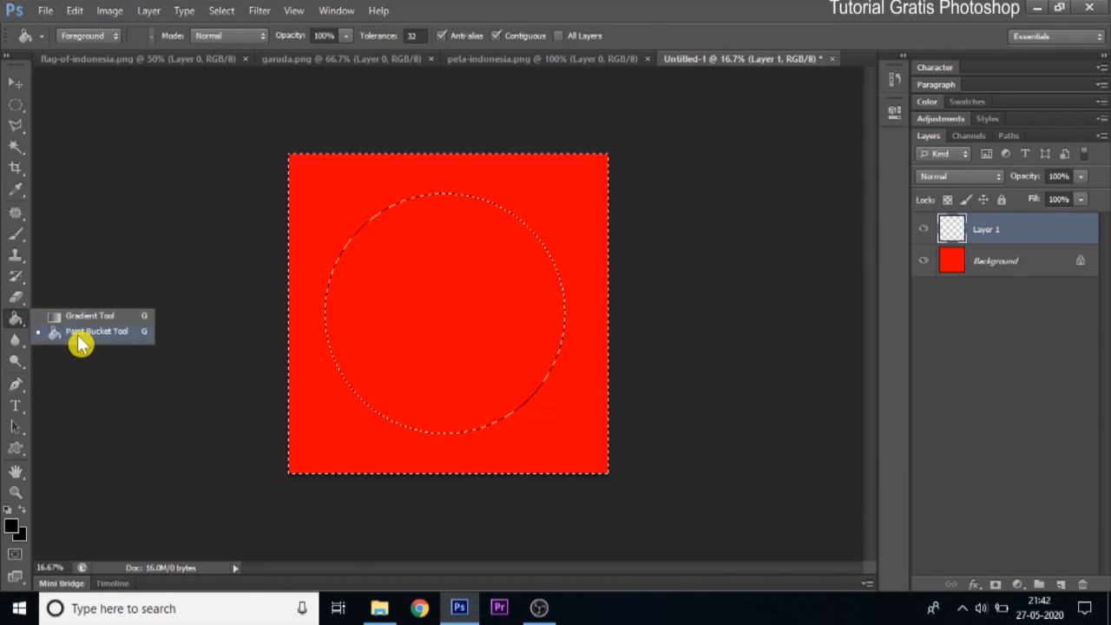
left_click(79, 333)
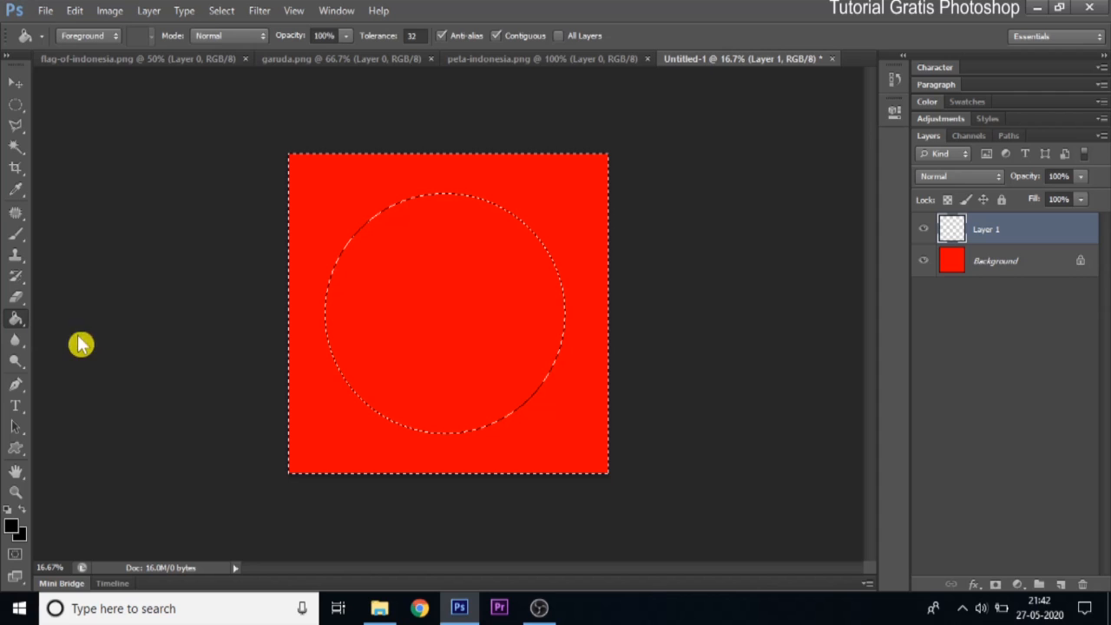
left_click(341, 173)
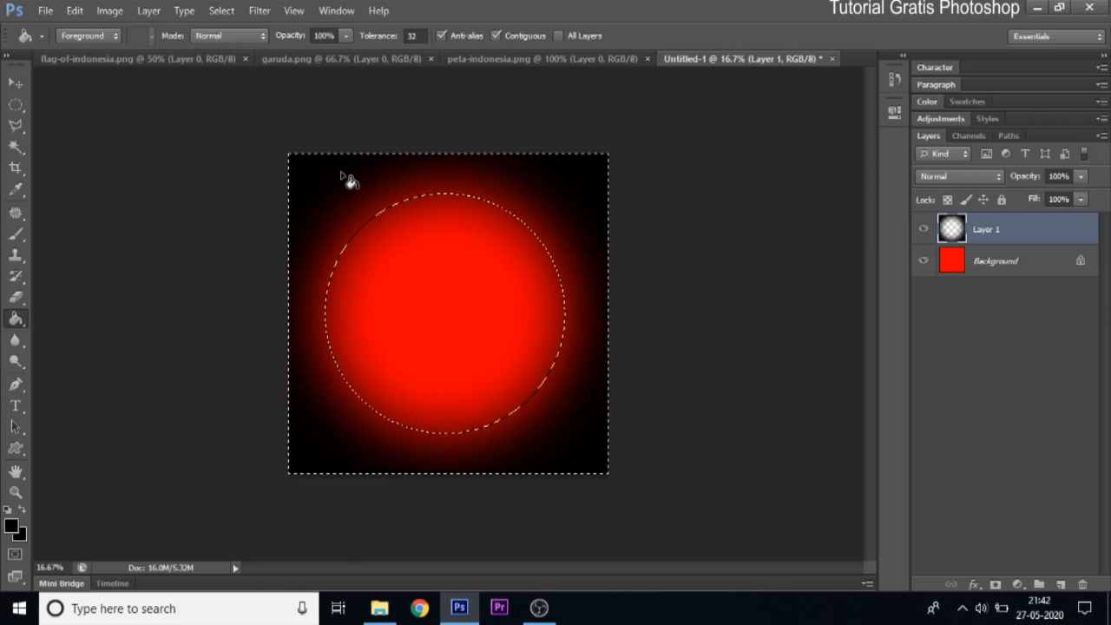
key("ctrl+d")
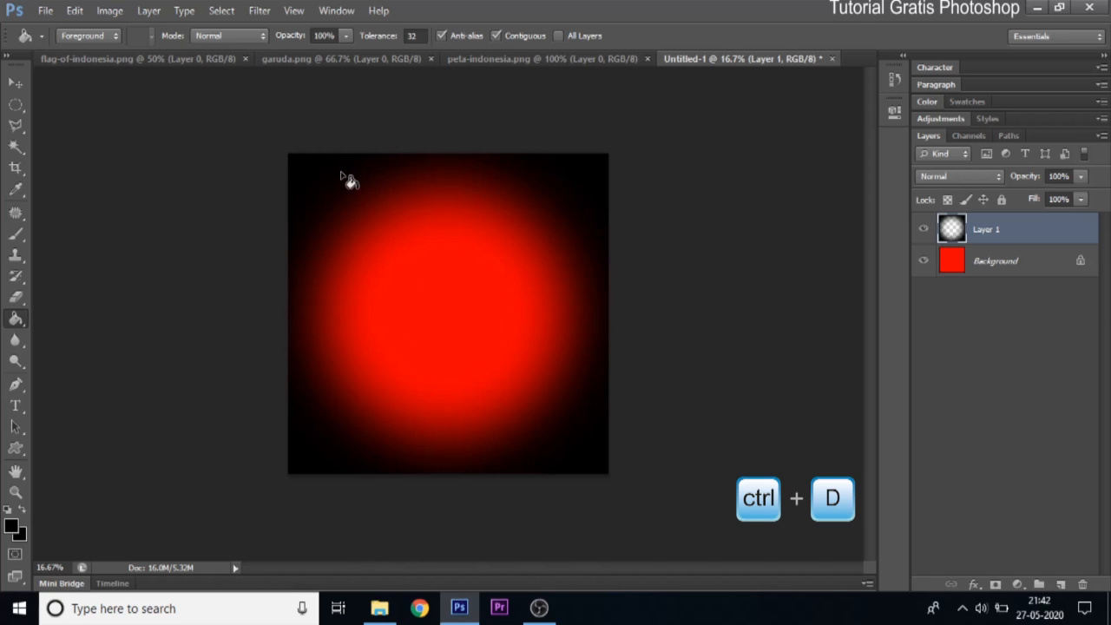
Set the black vignette layer's opacity to 55% and scale it proportionally from its center to about 128%.
left_click(1059, 176)
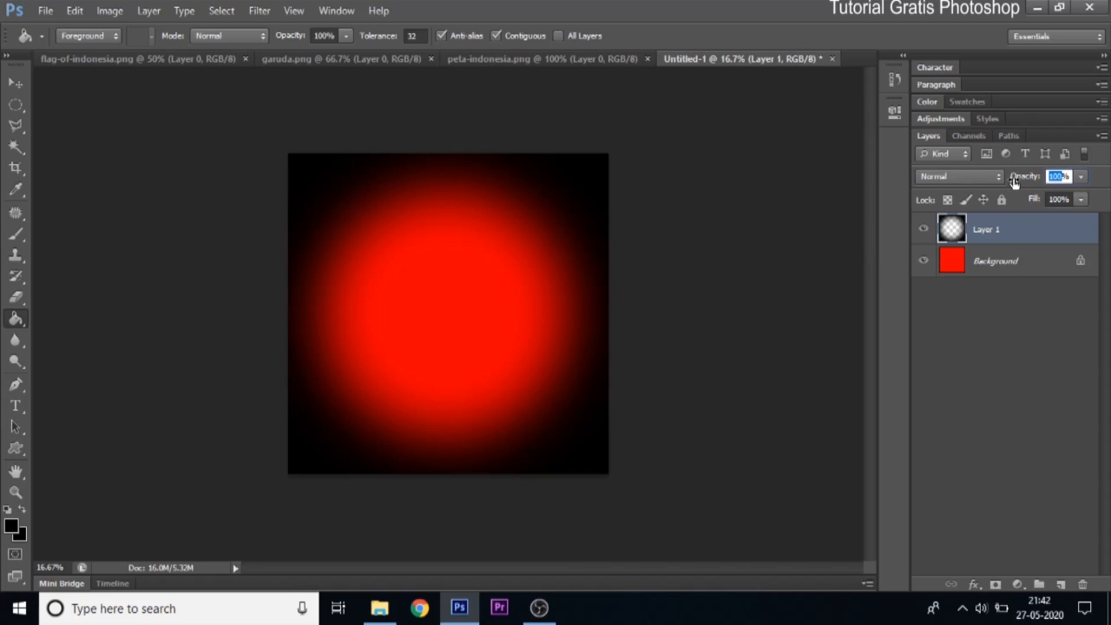
type("55")
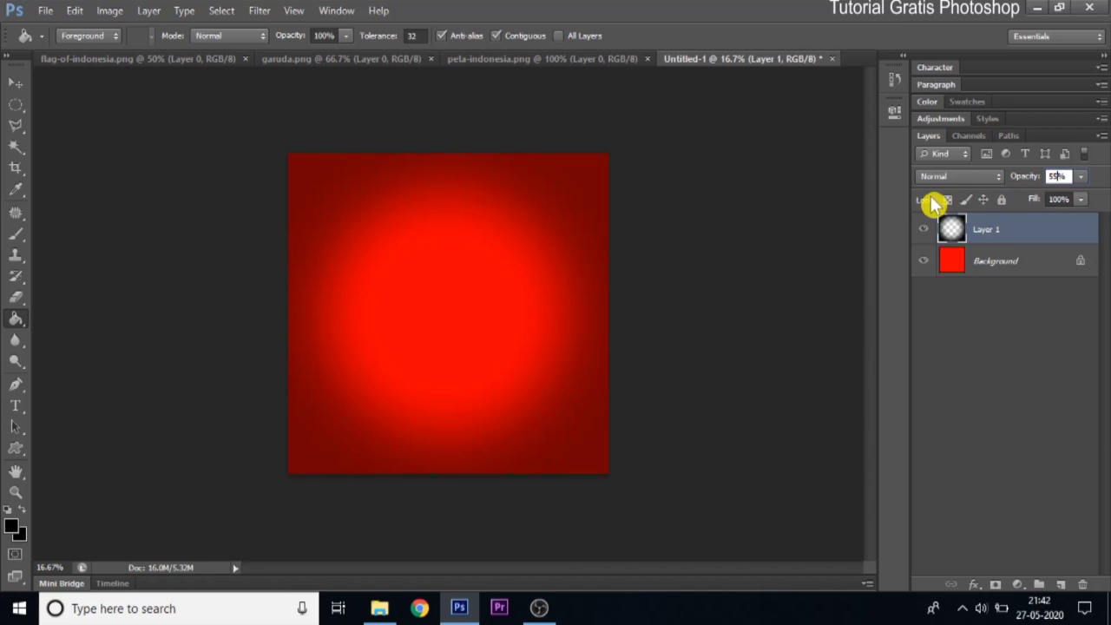
key("ctrl+t")
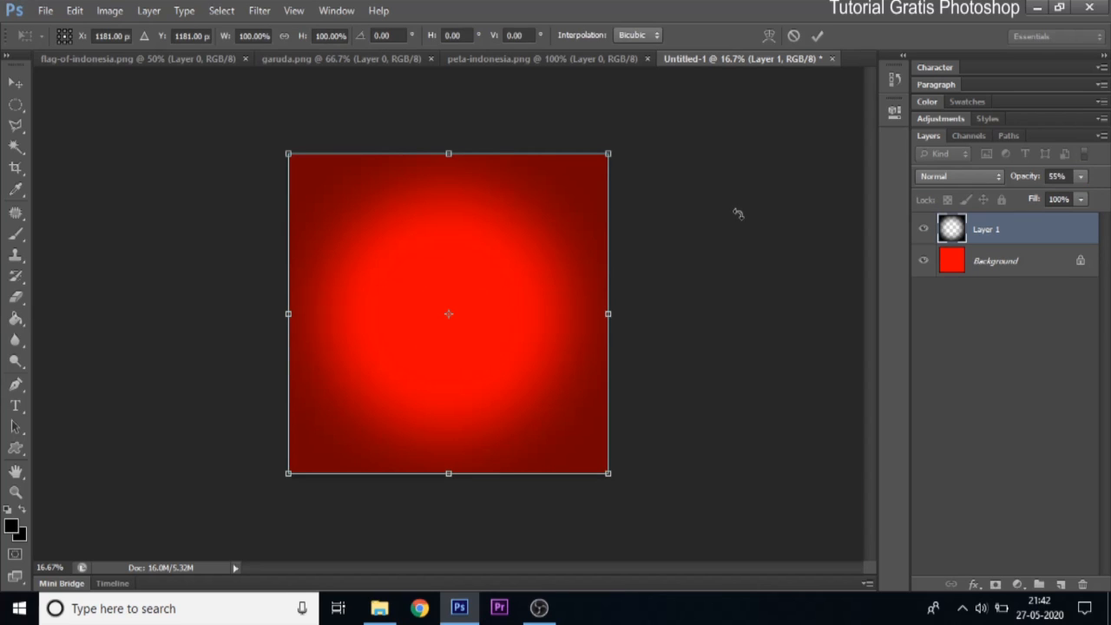
key("shift+alt")
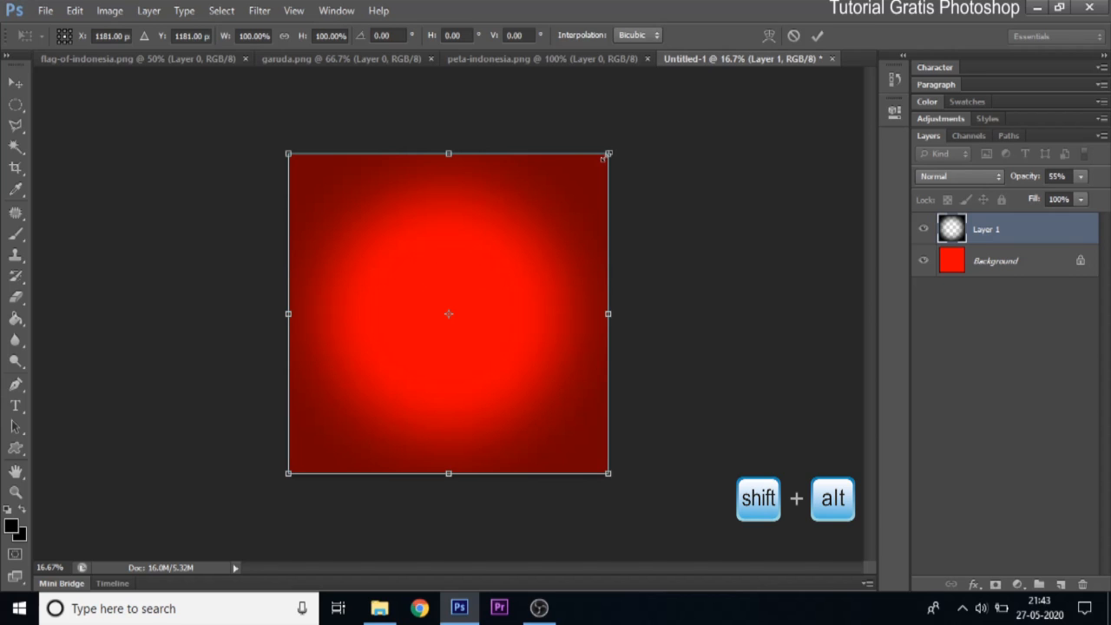
left_click_drag(612, 150, 653, 107)
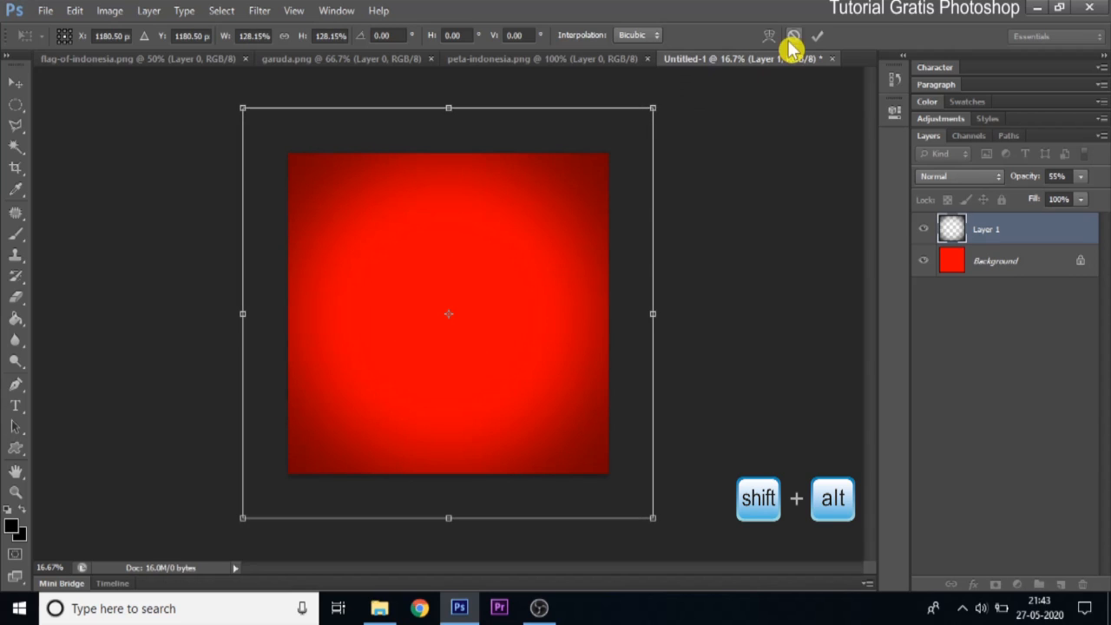
key("g")
left_click(814, 37)
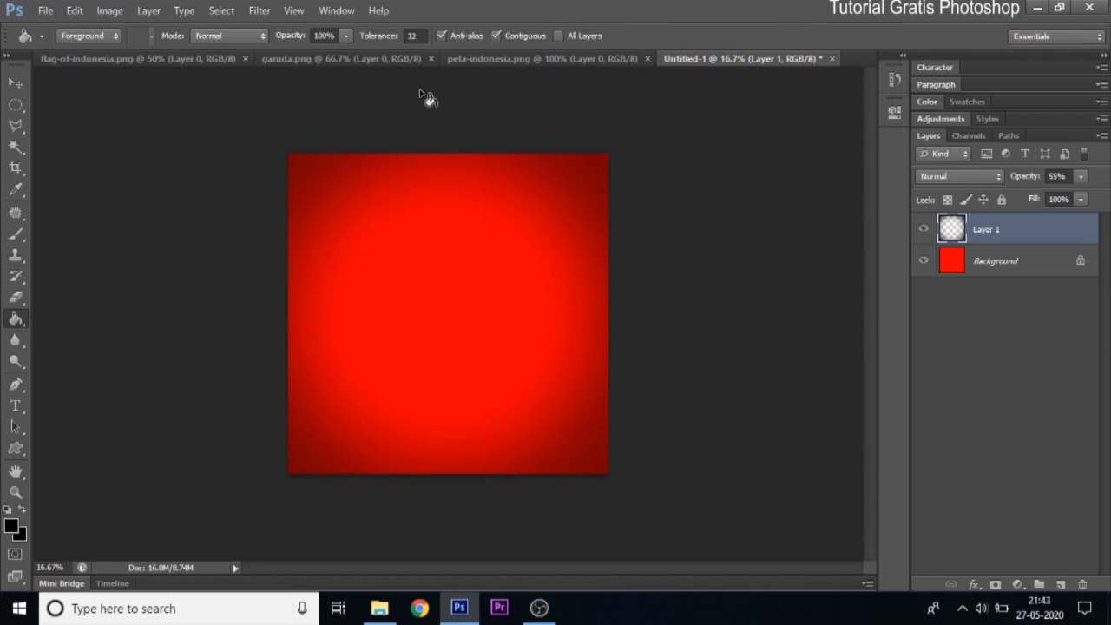
Copy the Garuda emblem from garuda.png into the upper part of the red document and center it horizontally on the background.
left_click(322, 61)
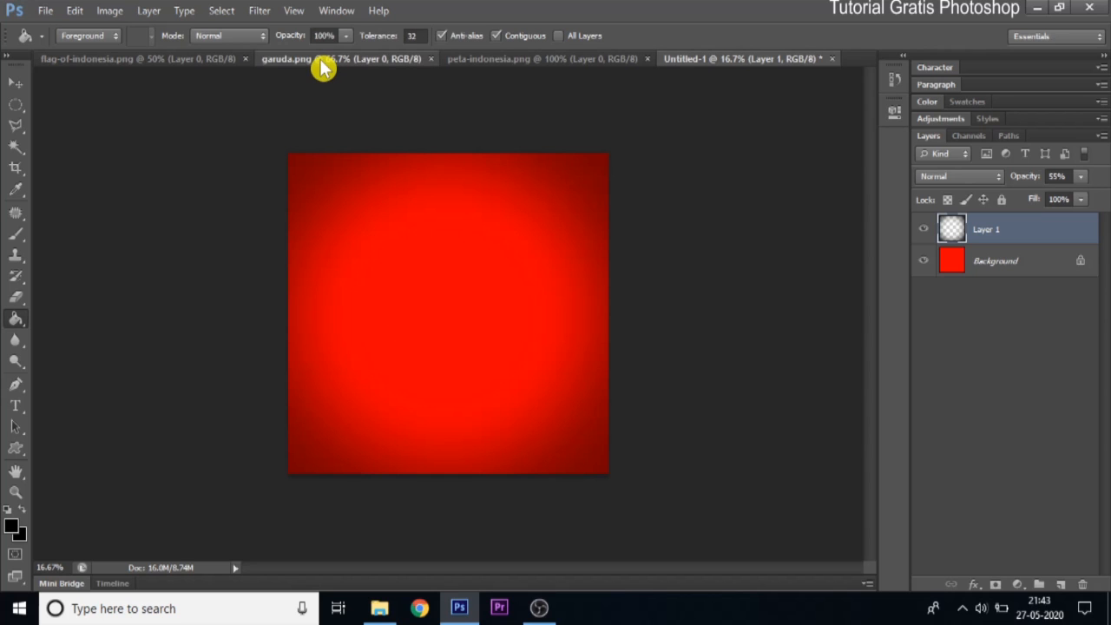
left_click(16, 82)
left_click_drag(434, 283, 429, 234)
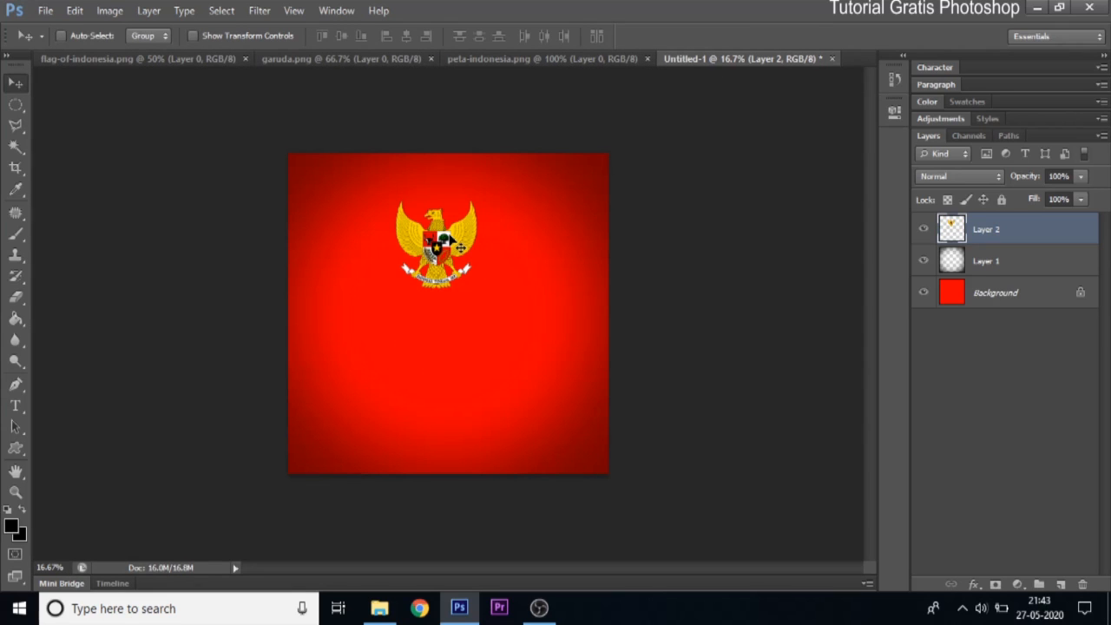
left_click(994, 295, "ctrl")
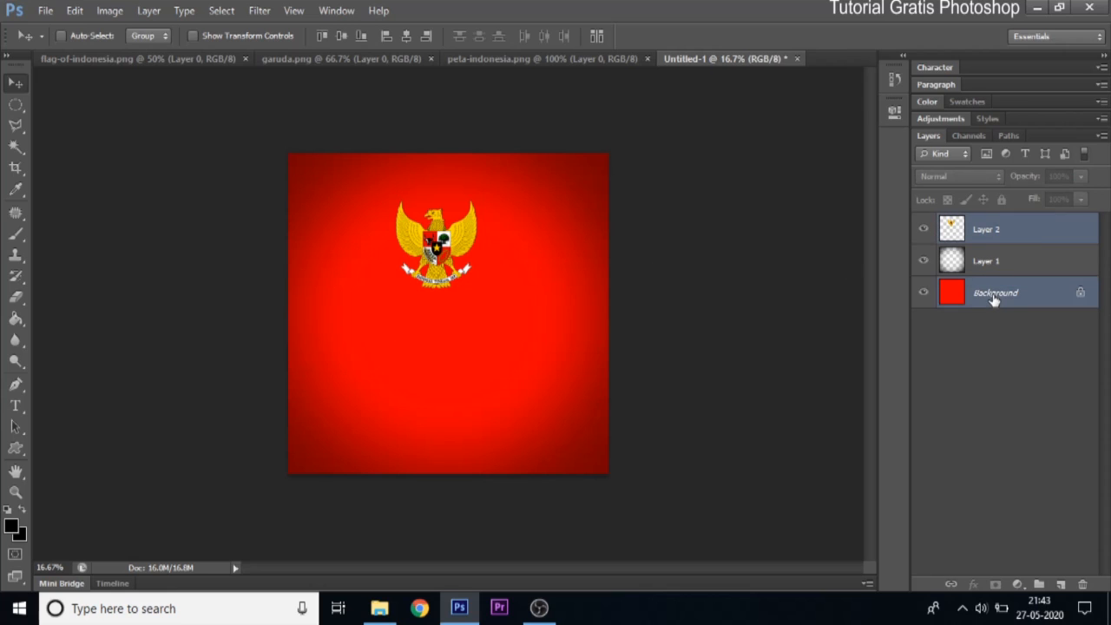
key("ctrl")
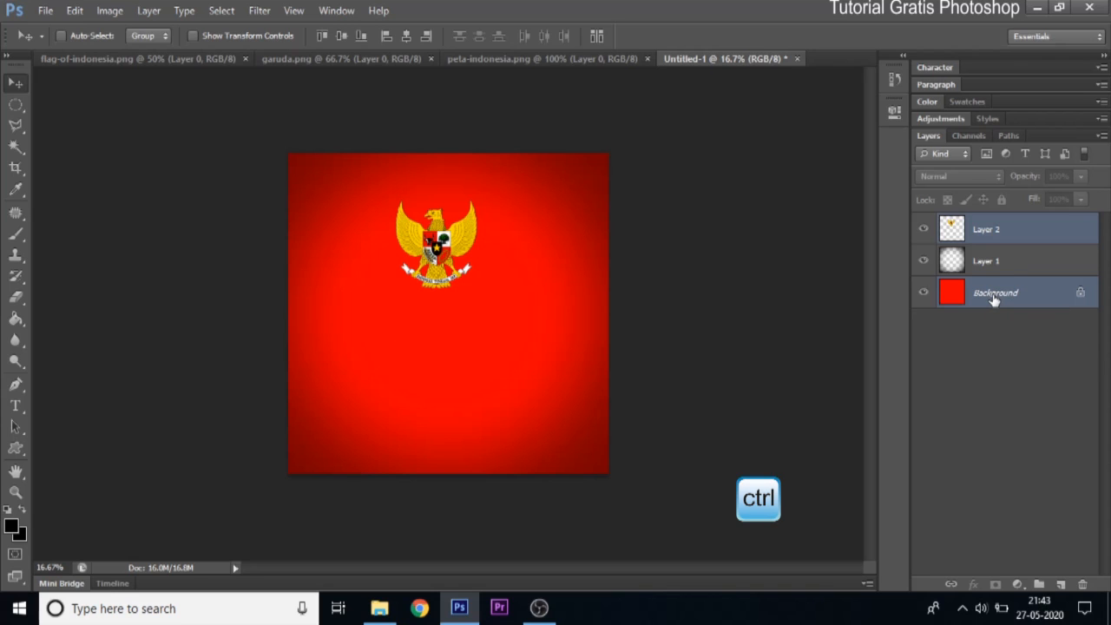
left_click(408, 41)
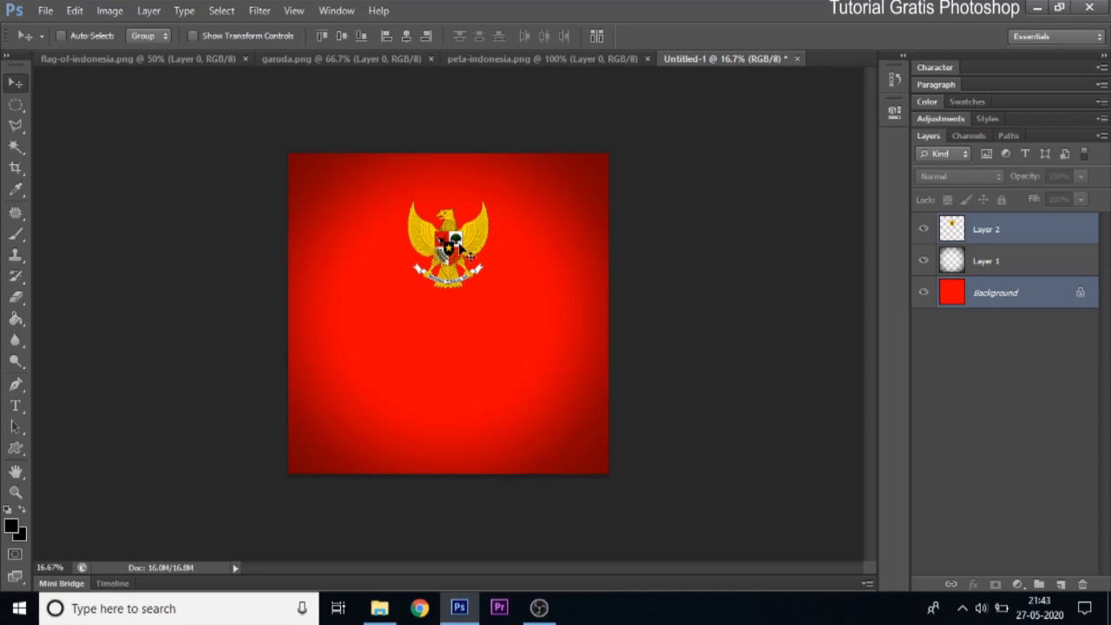
Delete the dark blue northern part of Borneo from the map in peta-indonesia.png and clear the selection.
left_click(467, 62)
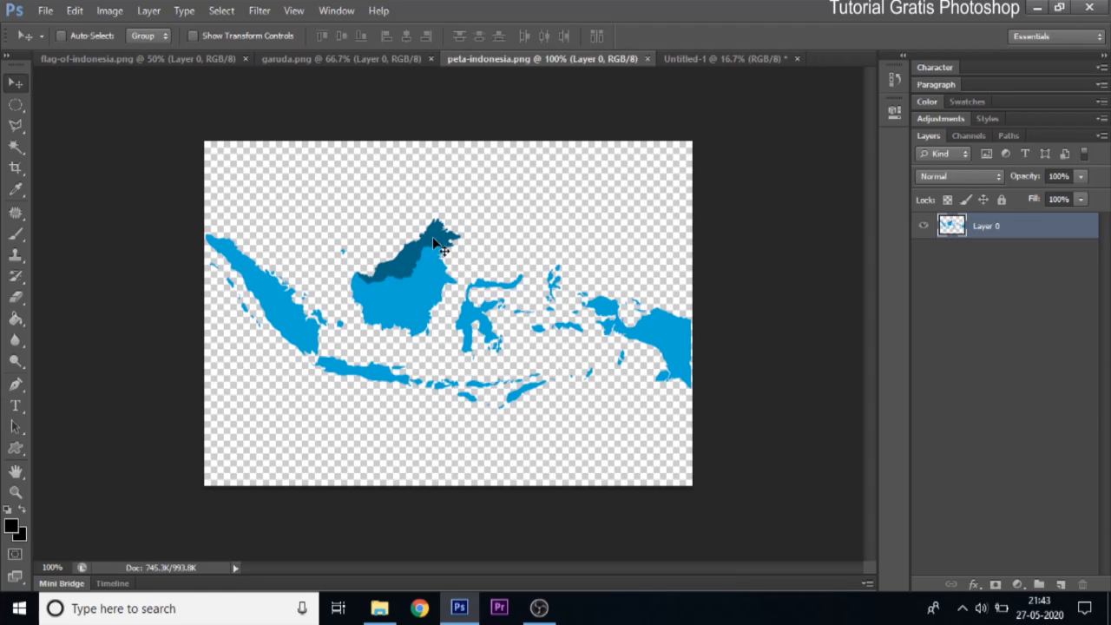
left_click_drag(17, 148, 87, 163)
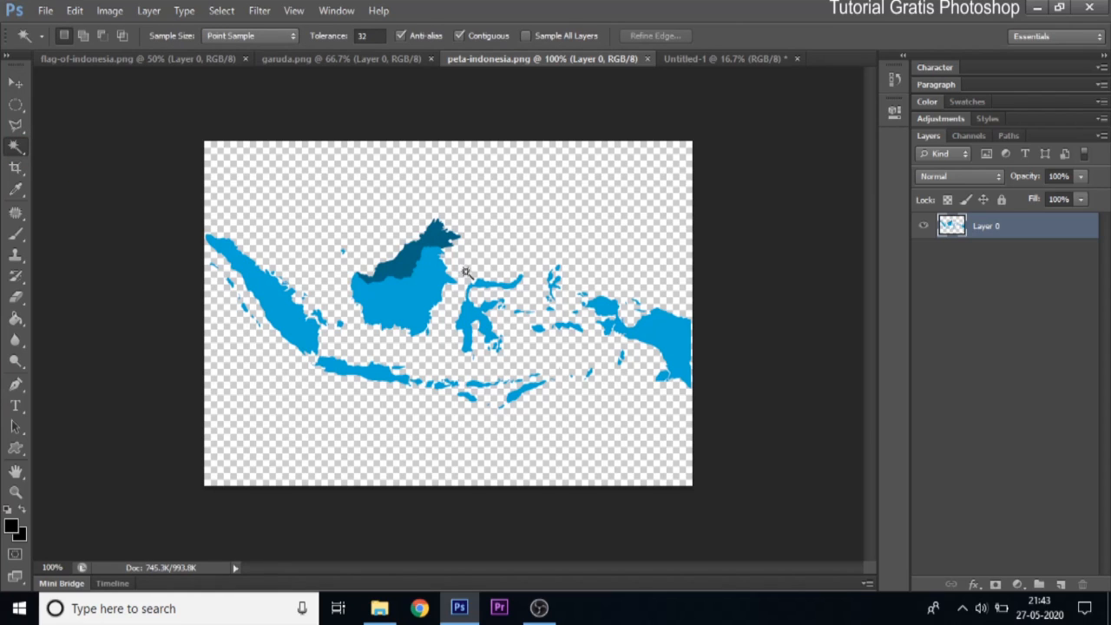
left_click(409, 266)
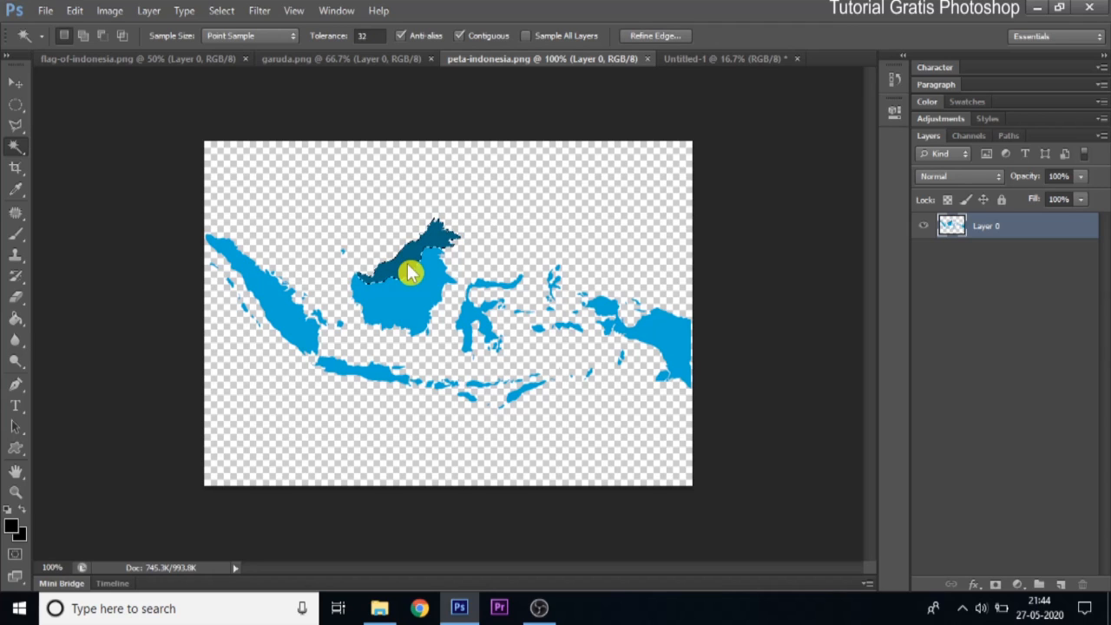
key("Delete")
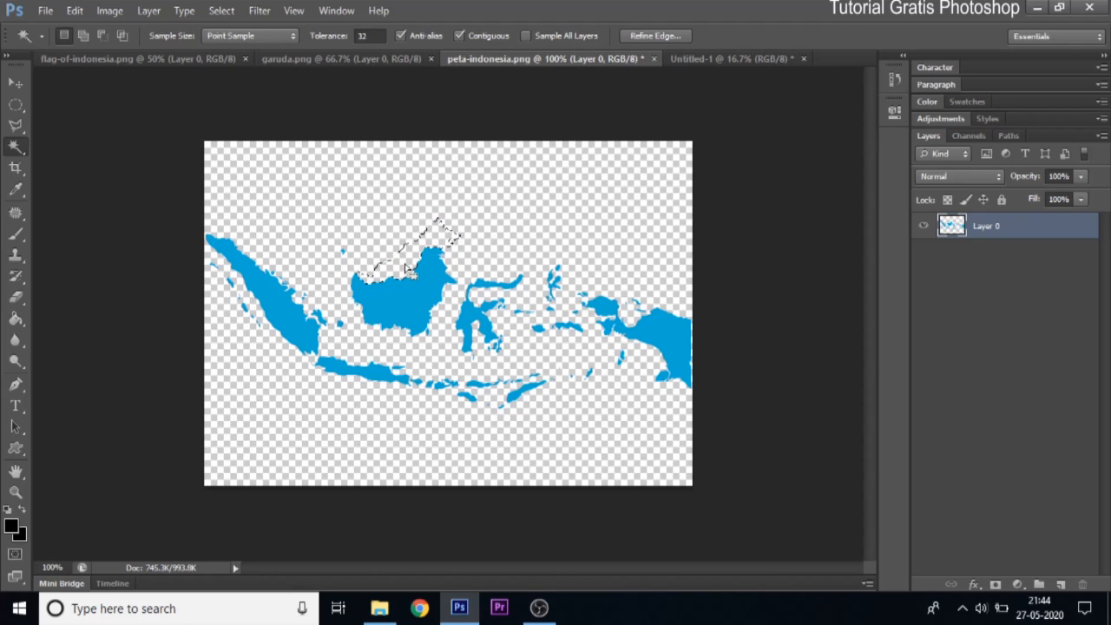
key("ctrl+d")
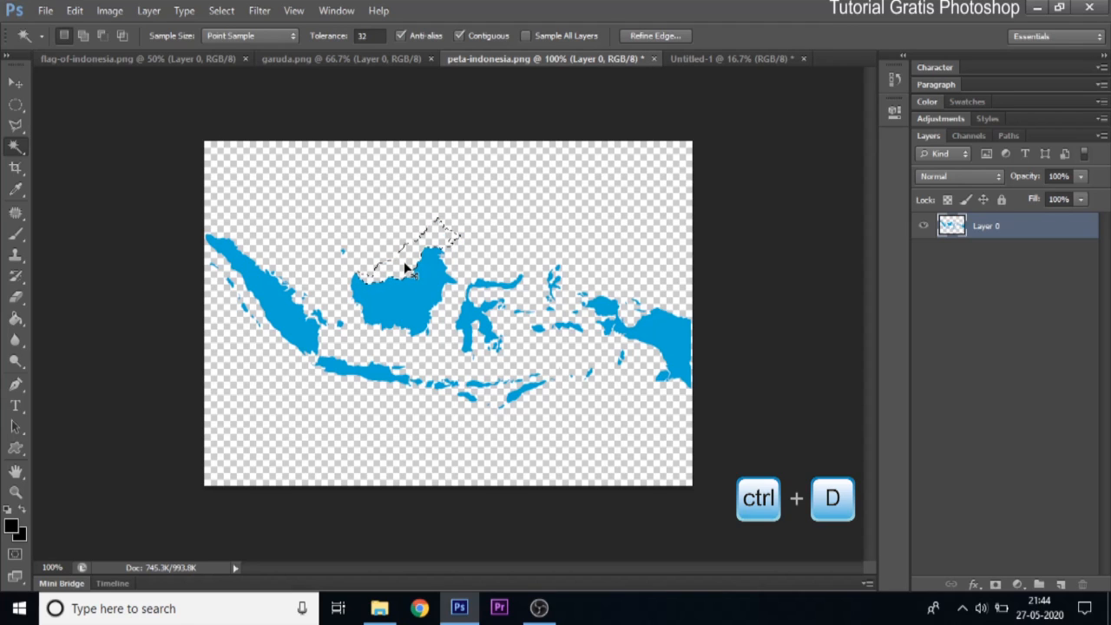
Copy the blue Indonesia map from peta-indonesia.png into the red document, over the lower part of the Garuda emblem.
left_click(13, 84)
left_click_drag(417, 300, 459, 282)
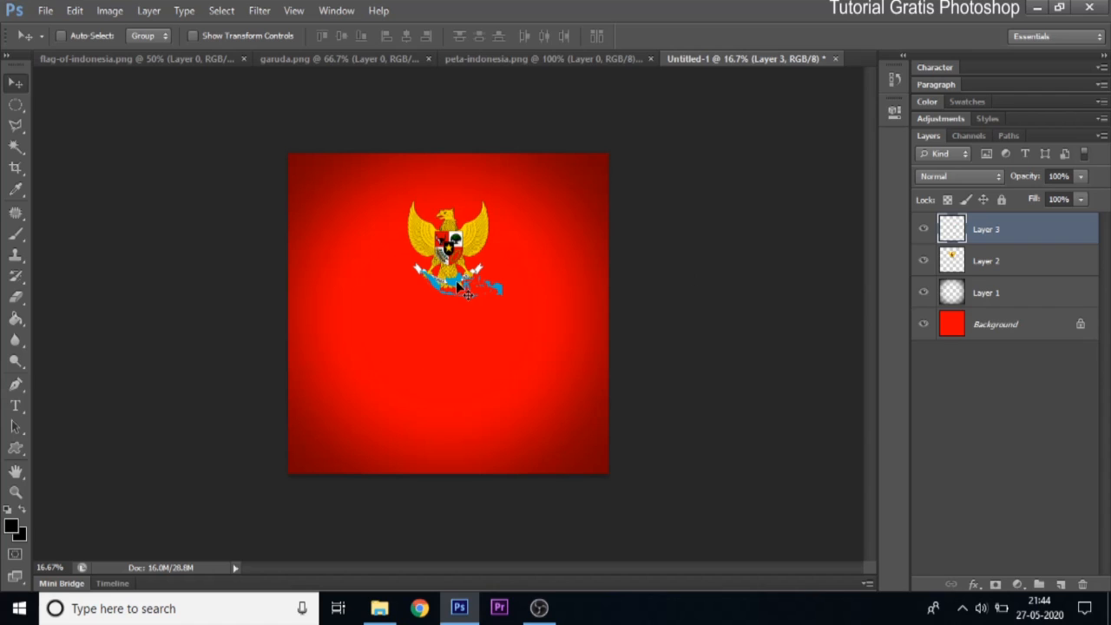
Enlarge the Indonesia map to about 394% wide and 399% high so it spans the full canvas width below the emblem's center.
key("ctrl+t")
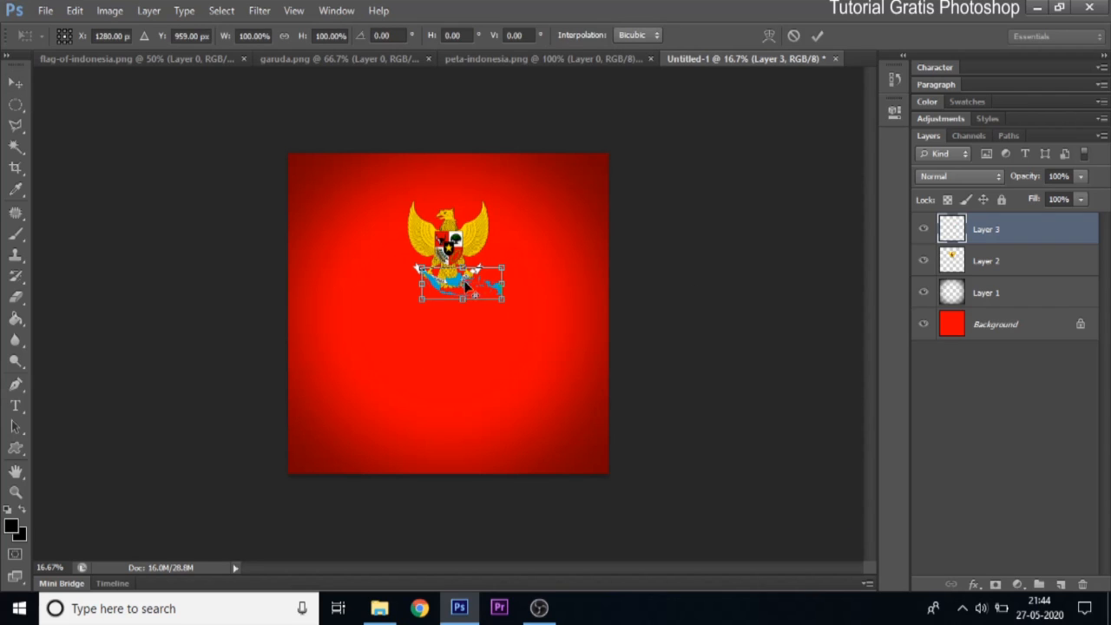
key("shift+alt")
left_click_drag(500, 265, 606, 227)
mouse_move(319, 344)
left_mouse_down()
mouse_move(292, 355)
mouse_move(309, 351)
left_mouse_up()
left_click_drag(489, 316, 488, 329)
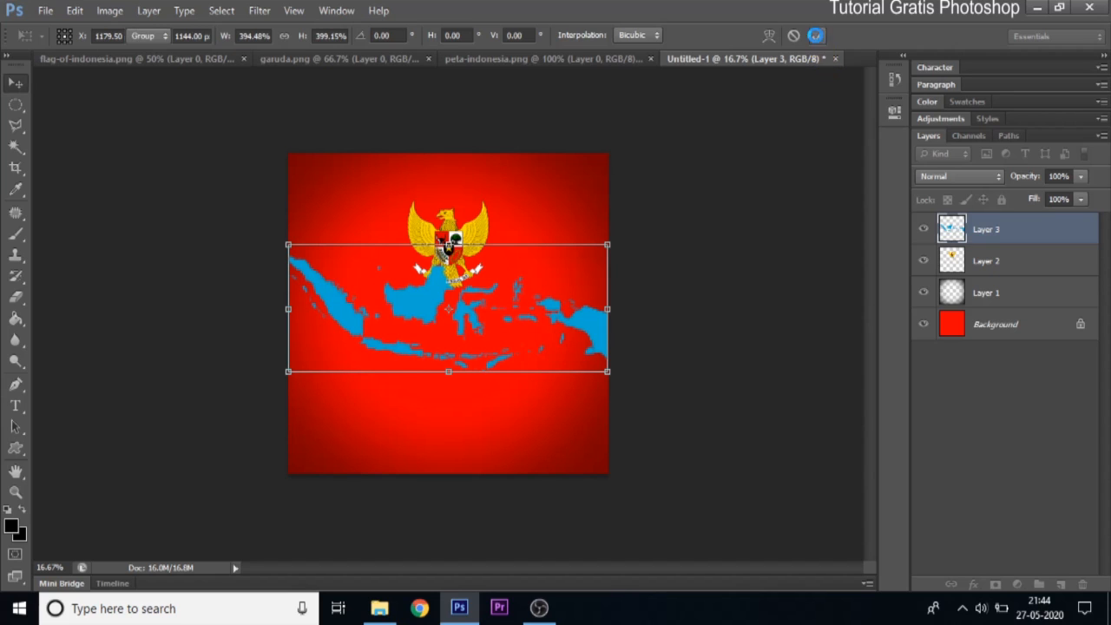
left_click(814, 35)
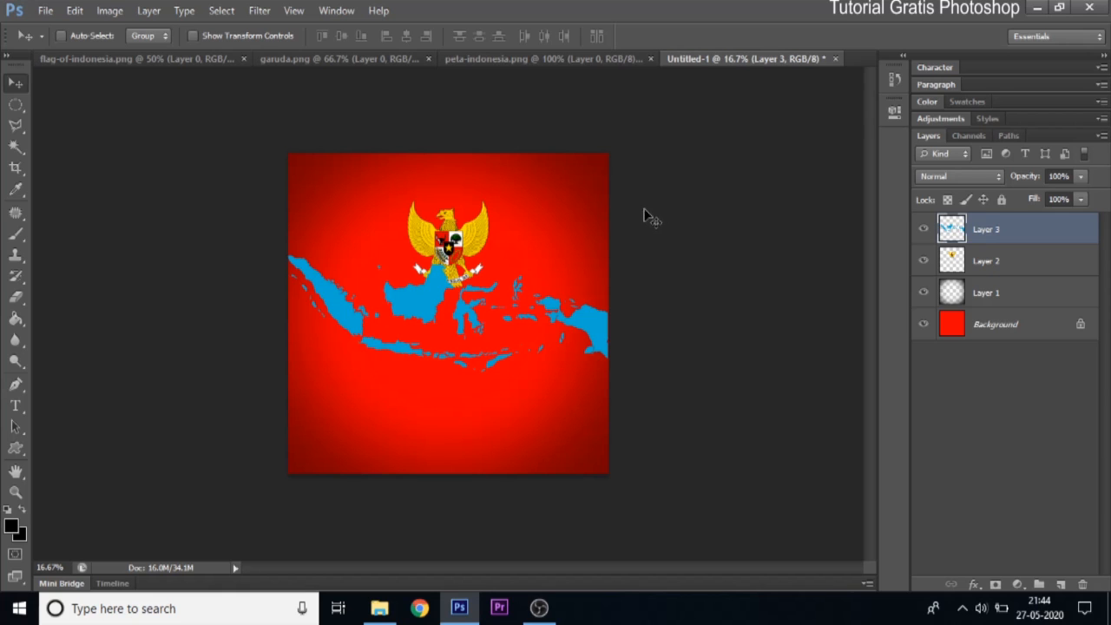
Turn the map white with a Hue/Saturation lightness of +100 and set its layer opacity to 20%.
key("ctrl+u")
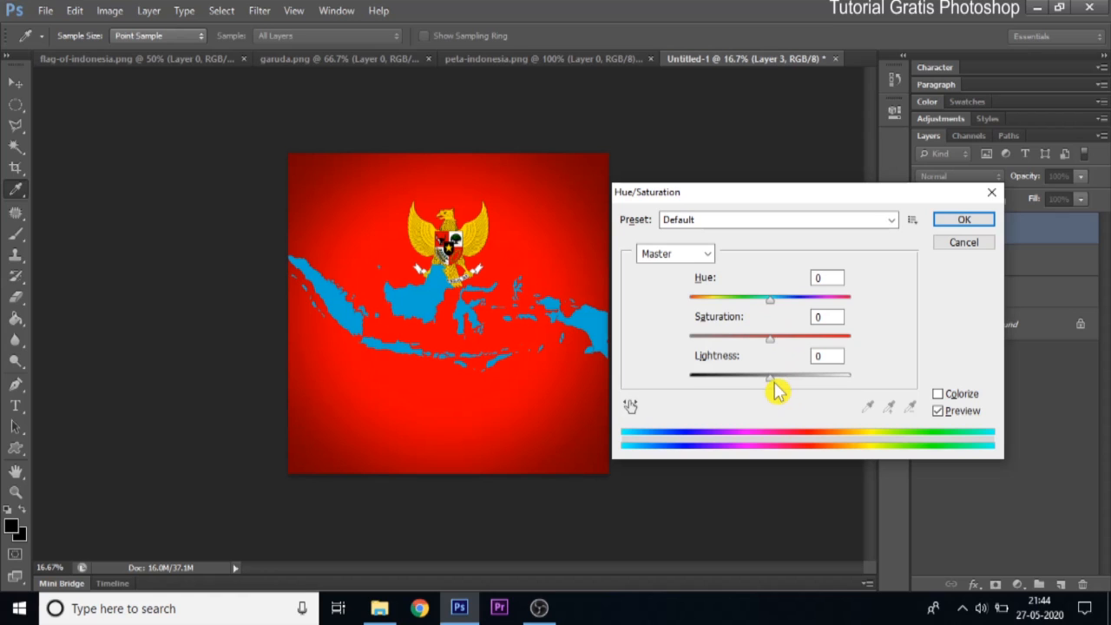
left_click_drag(775, 378, 897, 382)
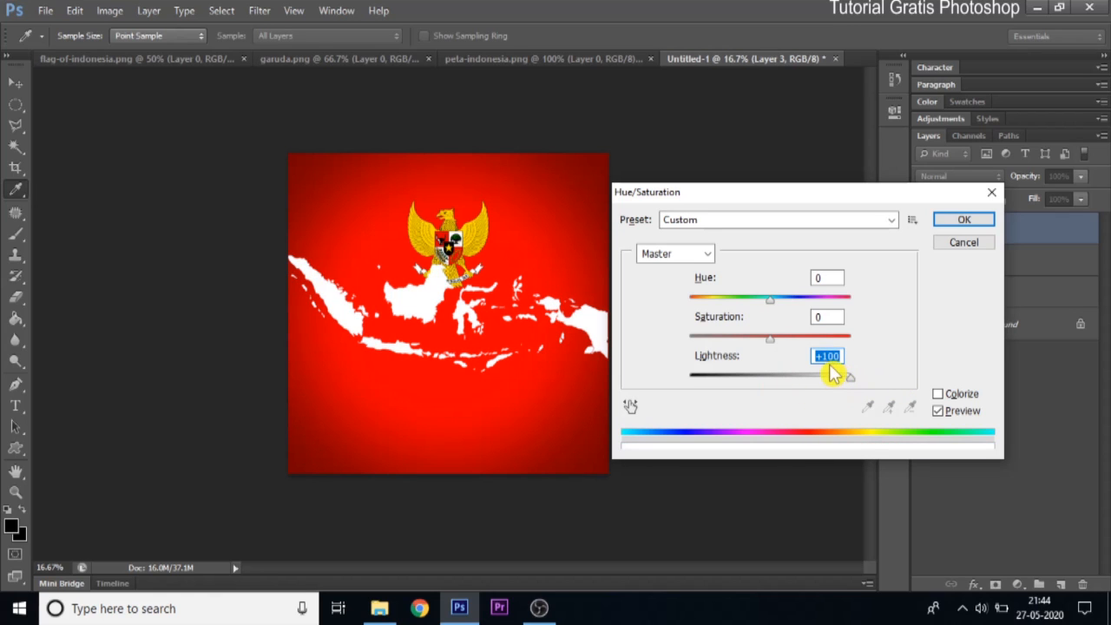
left_click(961, 222)
key("v")
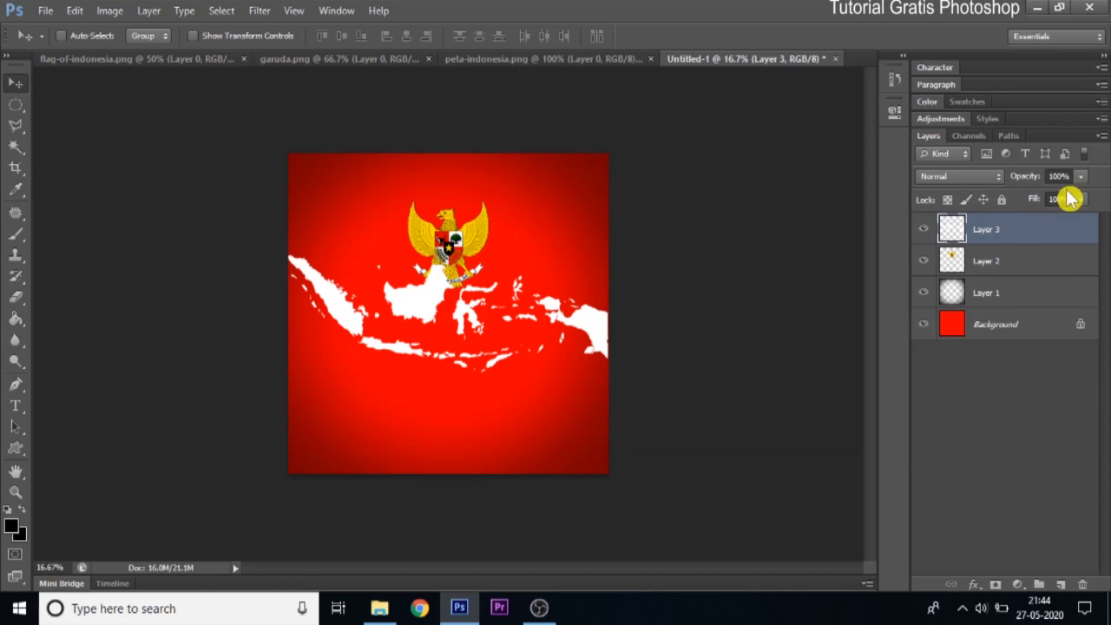
left_click(1059, 176)
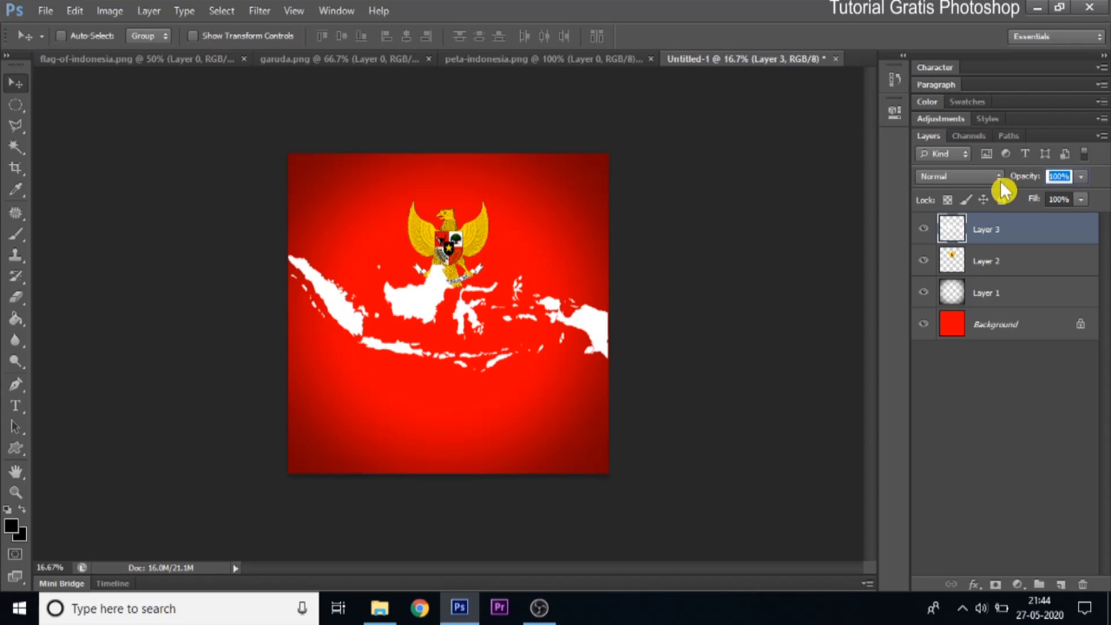
type("20")
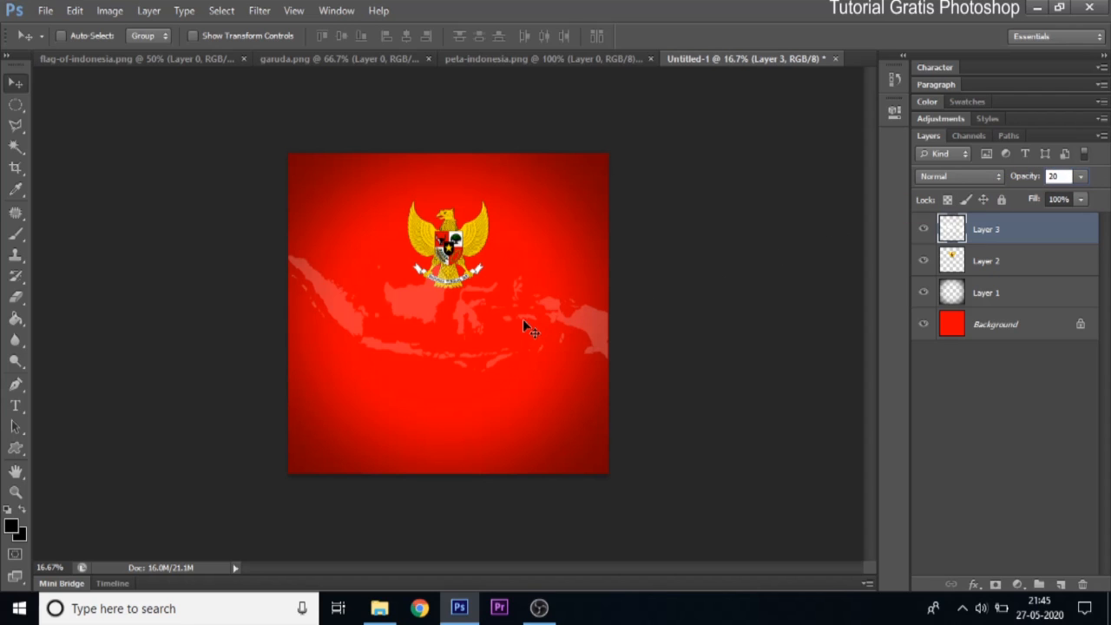
Rename the emblem layer as garuda and the map layer as peta.
left_click(987, 266)
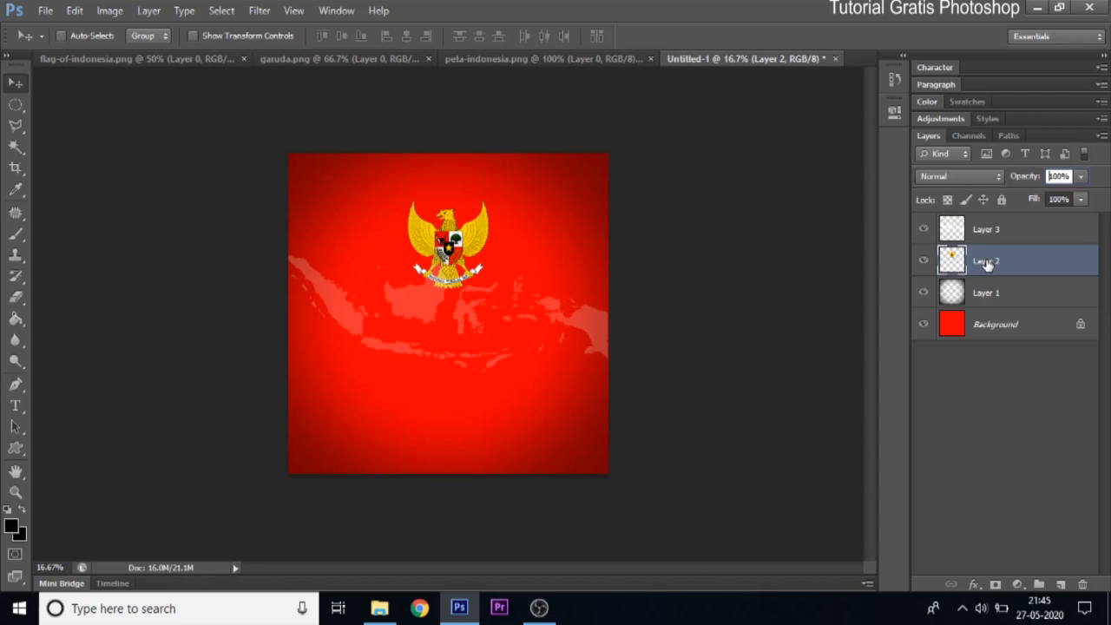
key("a")
double_click(987, 262)
type("garuda")
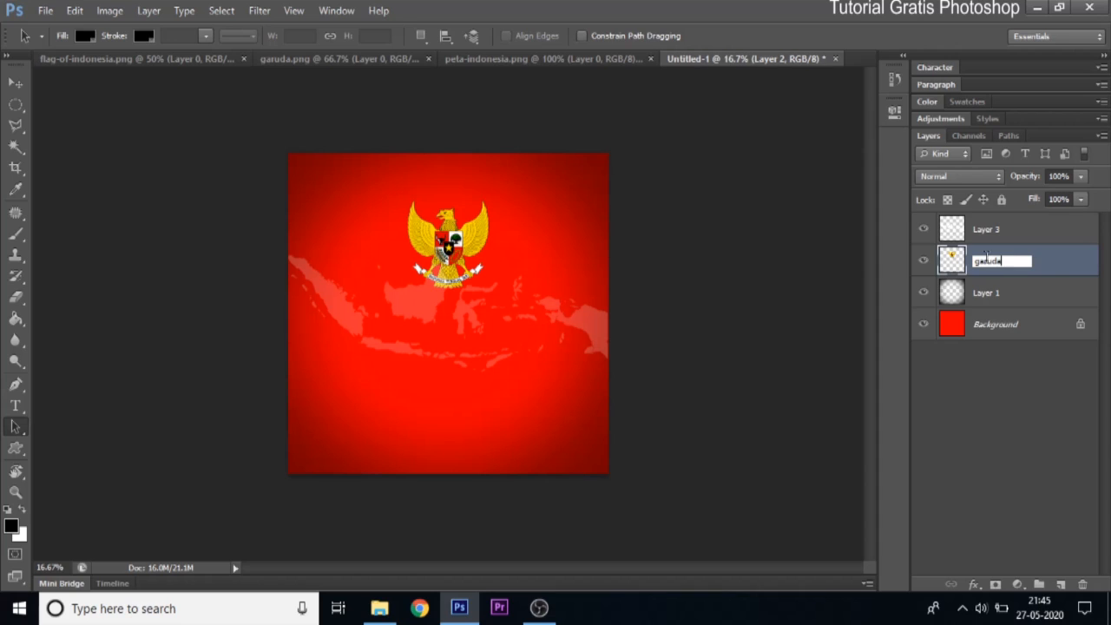
key("Return")
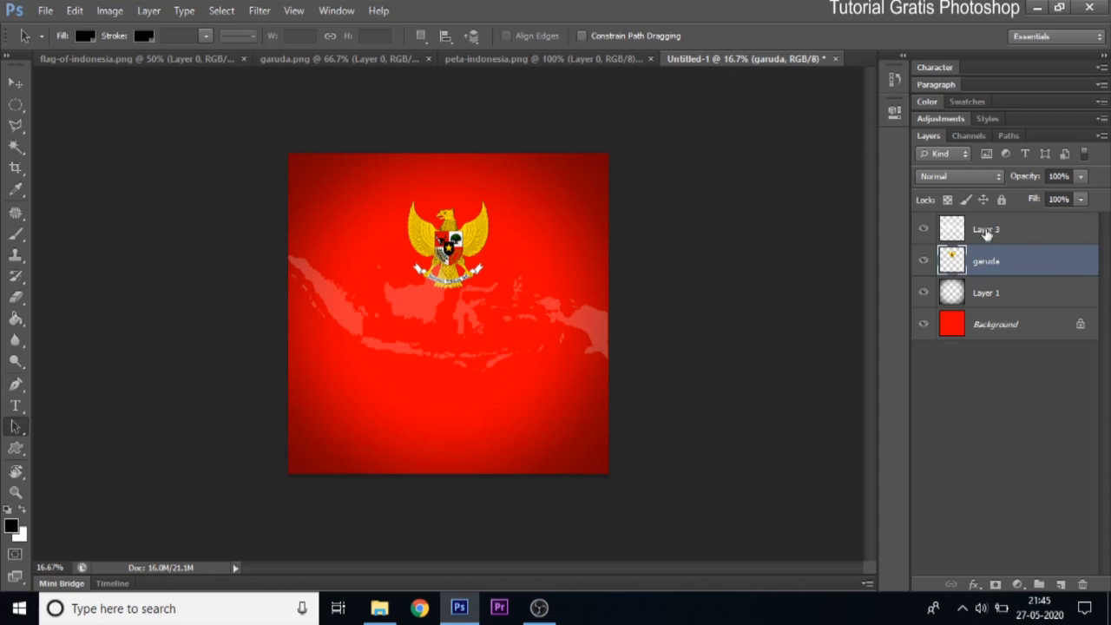
double_click(985, 230)
type("peta")
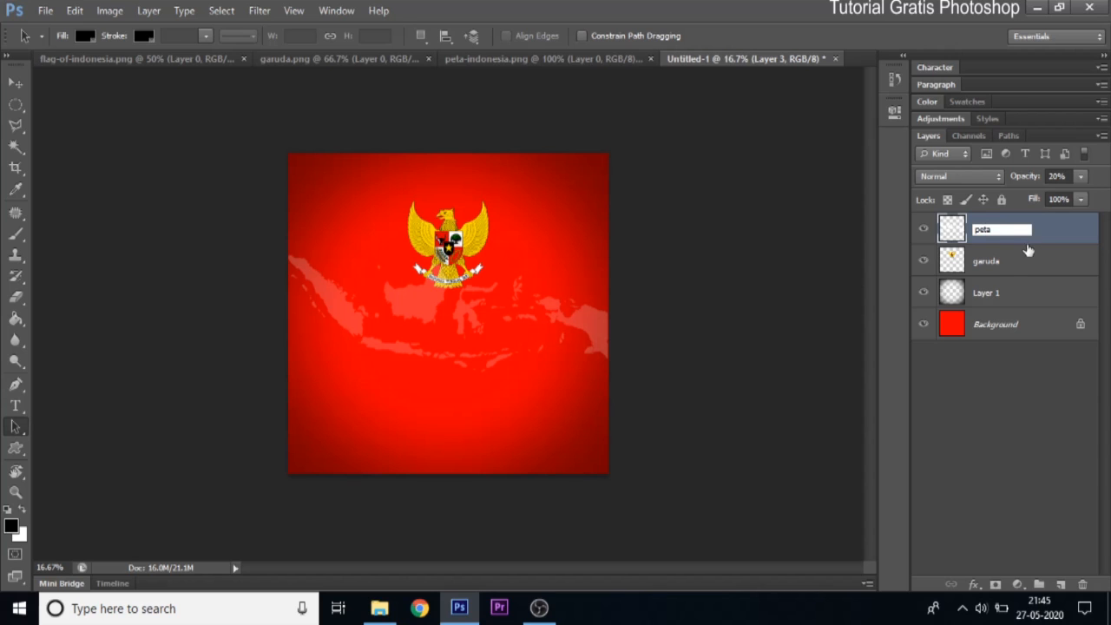
Move the garuda layer above the peta layer in the stacking order.
left_click(1026, 264)
left_click_drag(1007, 273, 1019, 227)
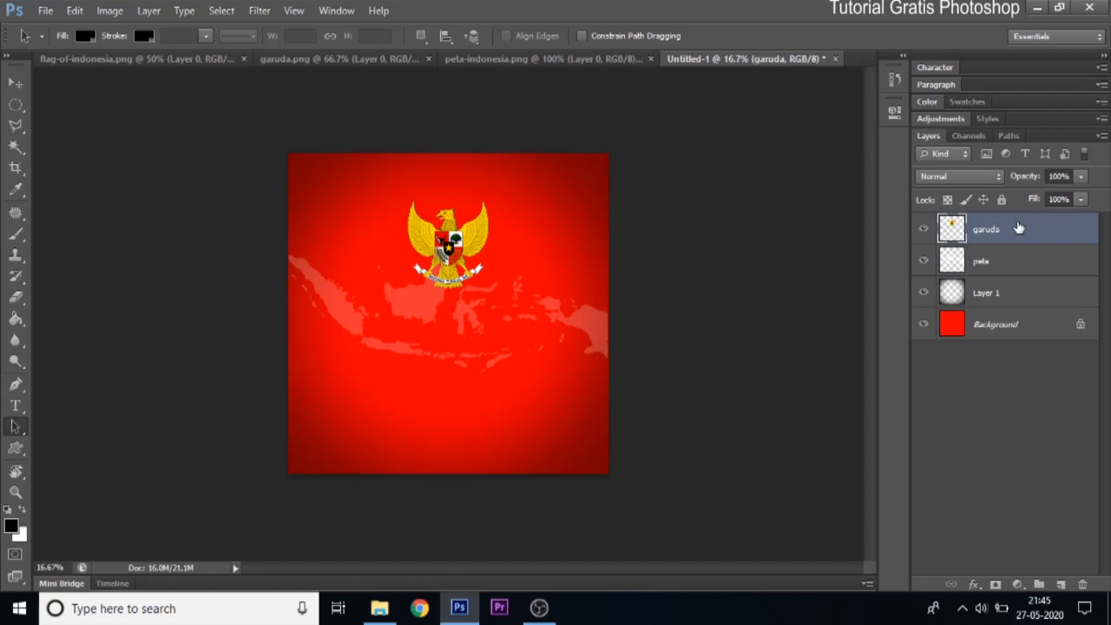
key("v")
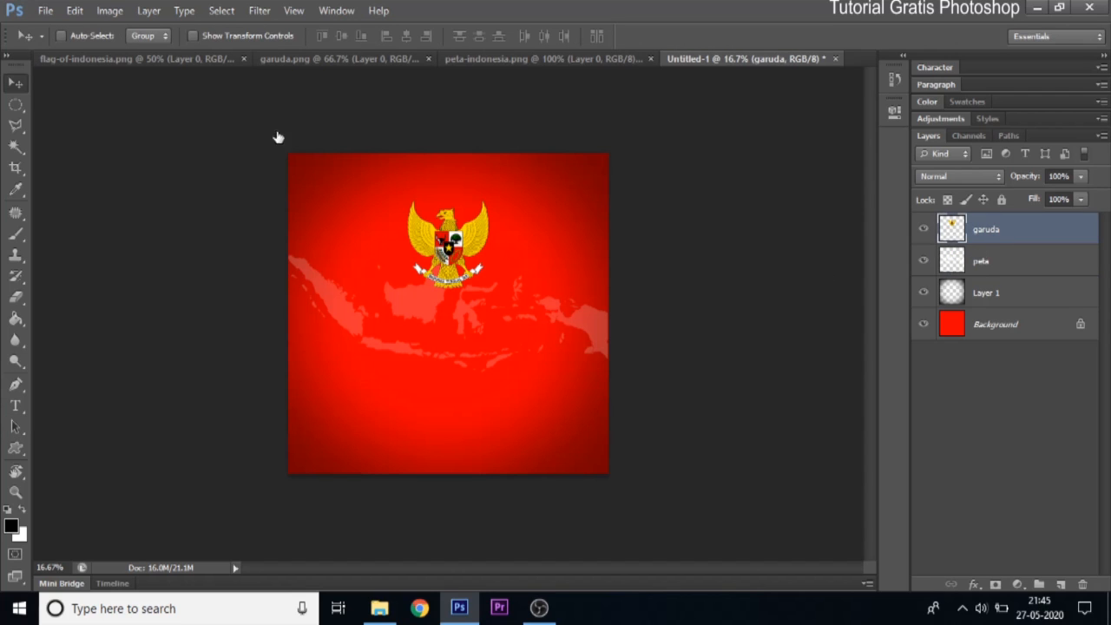
Lasso the upper ribbon loop in flag-of-indonesia.png and copy it into the red document's upper-right corner.
left_click(185, 64)
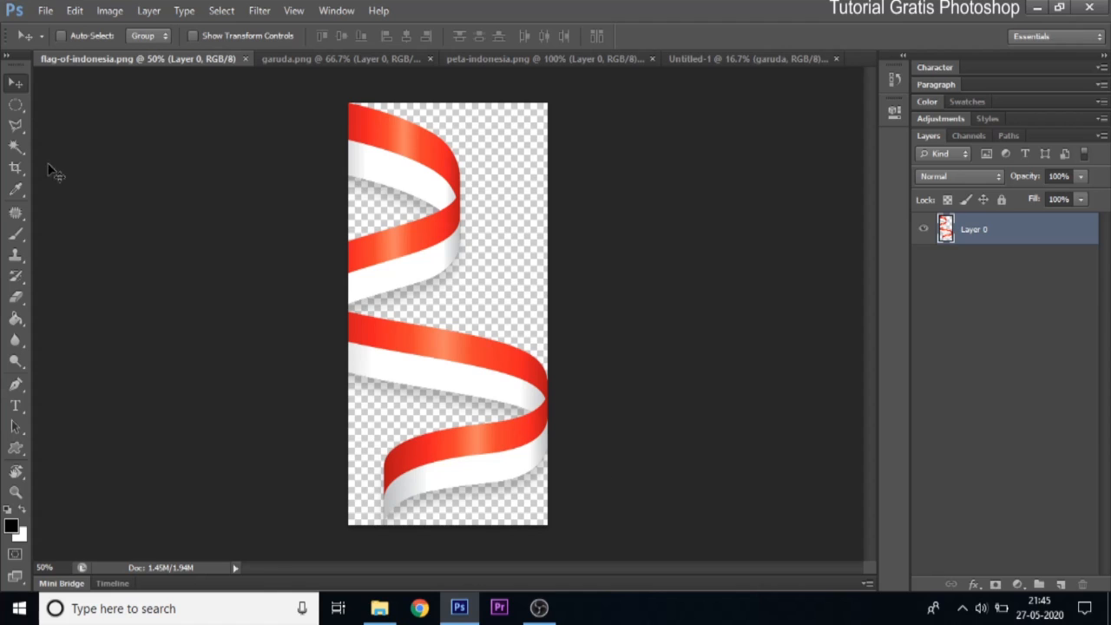
left_click_drag(15, 126, 84, 127)
mouse_move(343, 311)
left_mouse_down()
mouse_move(410, 313)
mouse_move(506, 293)
mouse_move(543, 183)
mouse_move(533, 105)
mouse_move(416, 75)
mouse_move(220, 102)
mouse_move(180, 176)
mouse_move(184, 288)
left_mouse_up()
left_click(15, 82)
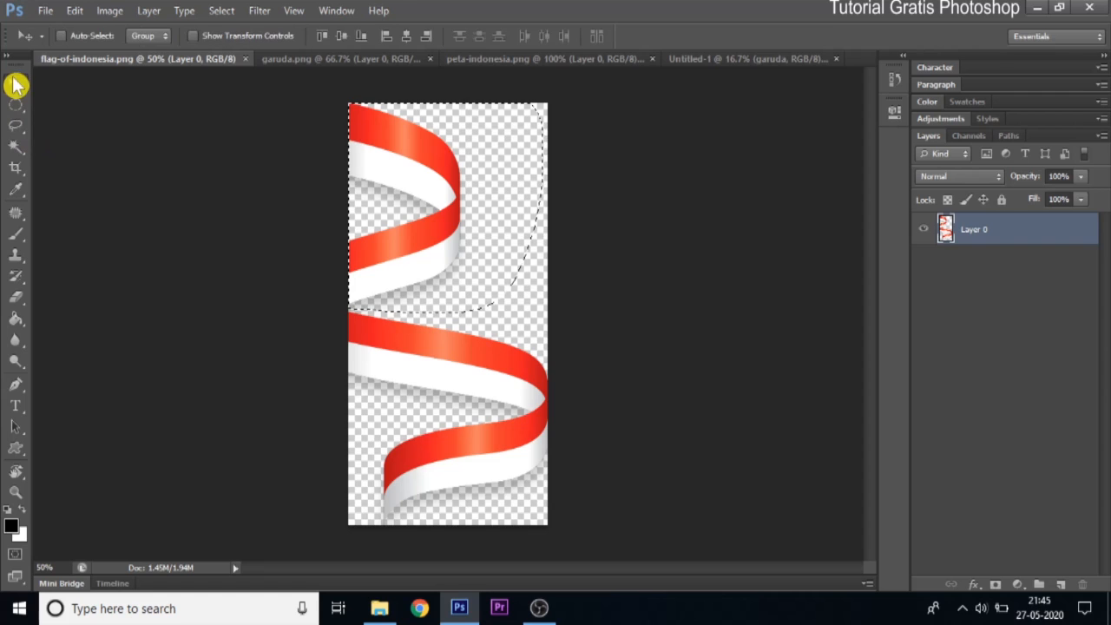
mouse_move(409, 179)
left_mouse_down()
mouse_move(469, 106)
mouse_move(663, 82)
left_mouse_up()
left_click_drag(757, 62, 479, 227)
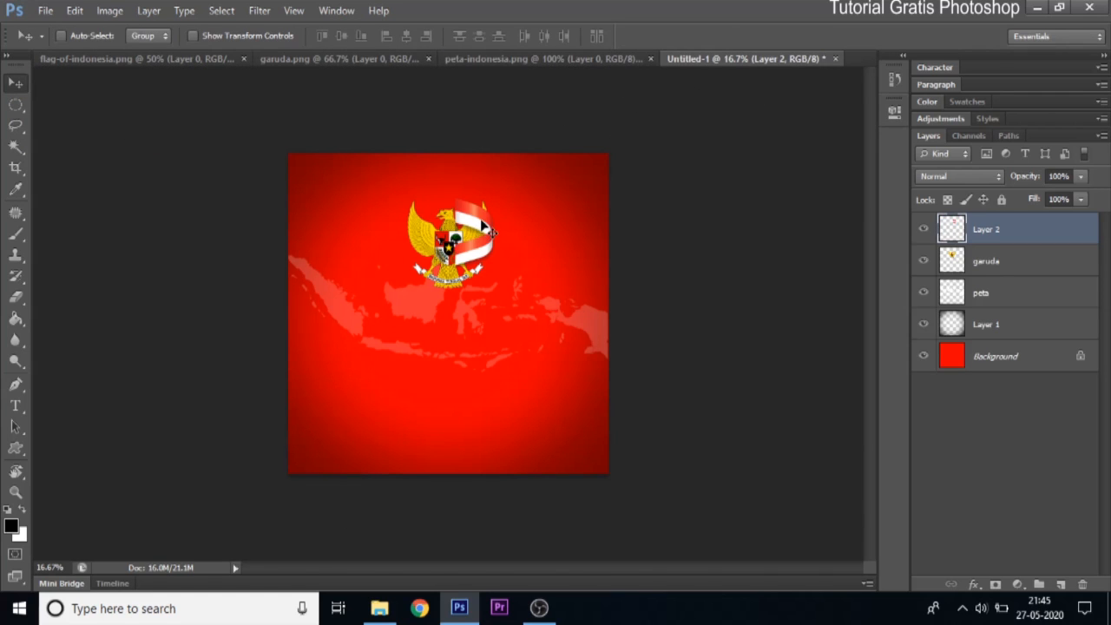
left_click_drag(496, 251, 595, 201)
Rotate the flag ribbon to about 146° and scale it proportionally to about 164%, covering the canvas's upper-right corner.
key("ctrl+t")
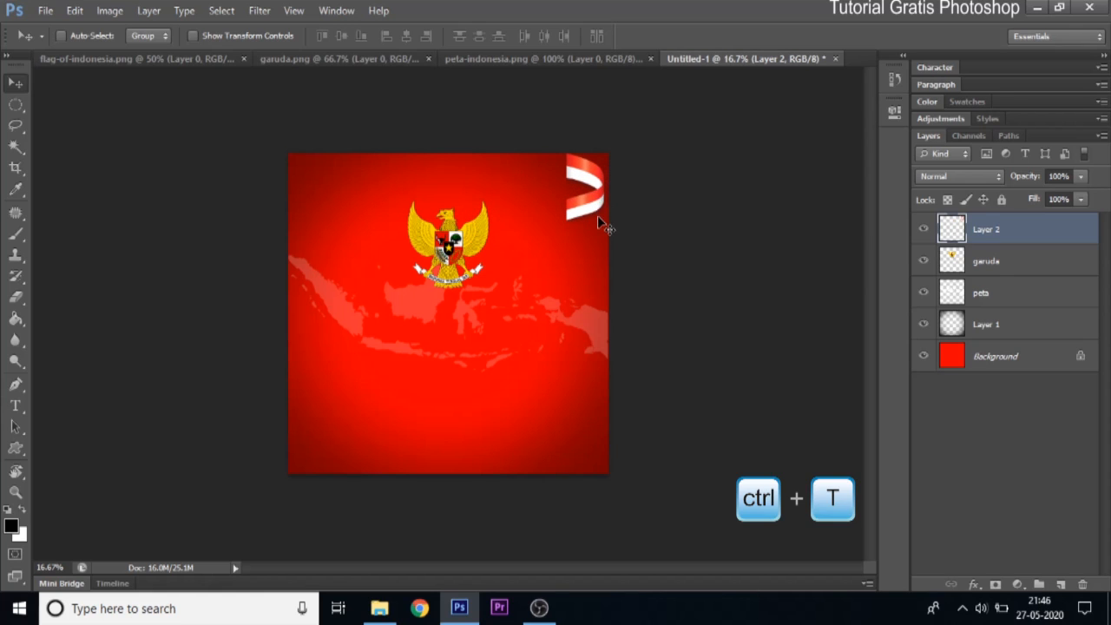
key("shift")
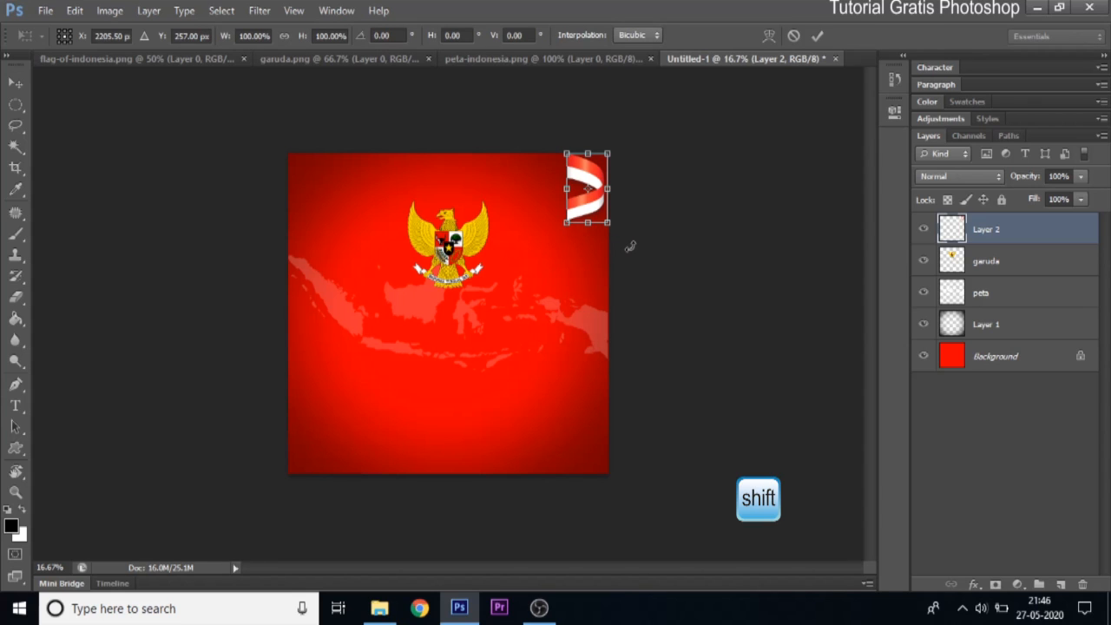
left_click_drag(630, 247, 520, 178)
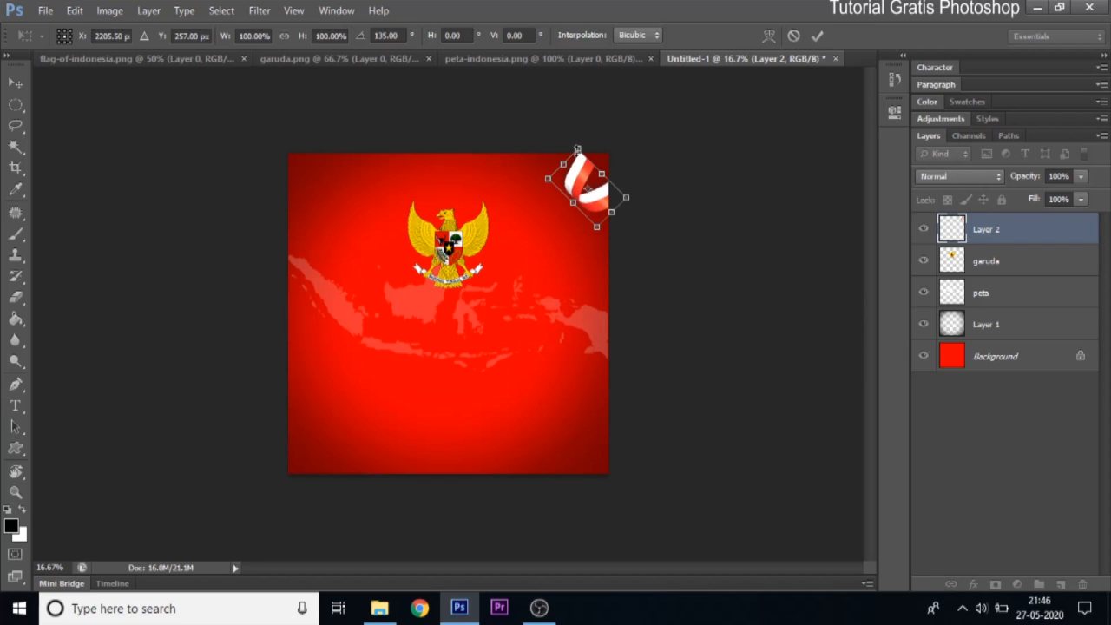
left_click_drag(578, 146, 572, 126)
left_click_drag(596, 221, 601, 243)
left_click_drag(679, 206, 674, 225)
left_click_drag(597, 214, 582, 253)
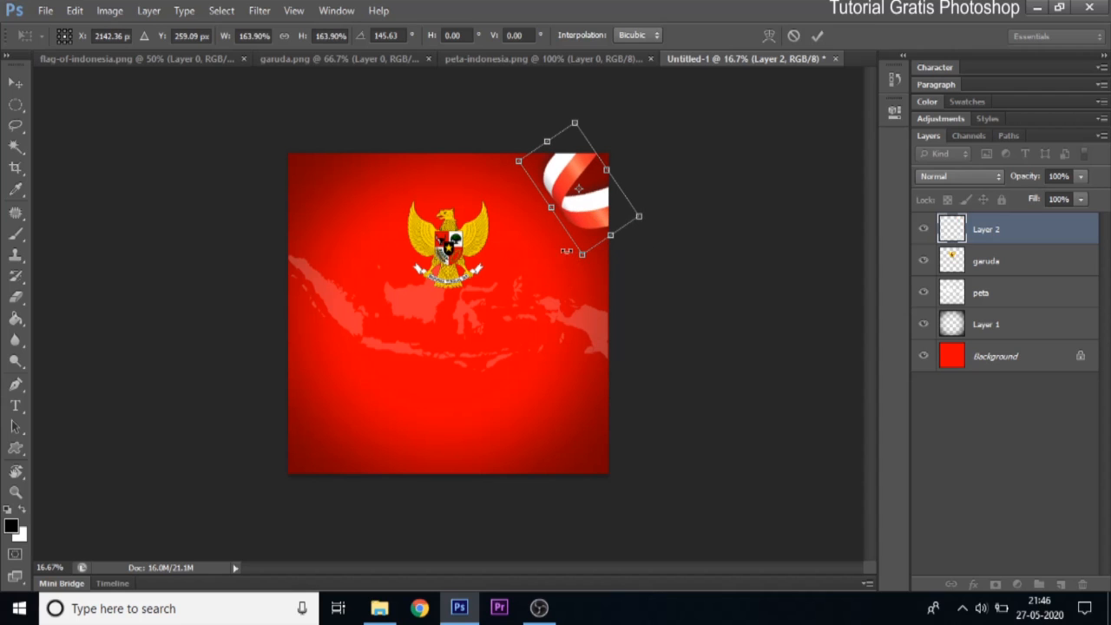
left_click(816, 37)
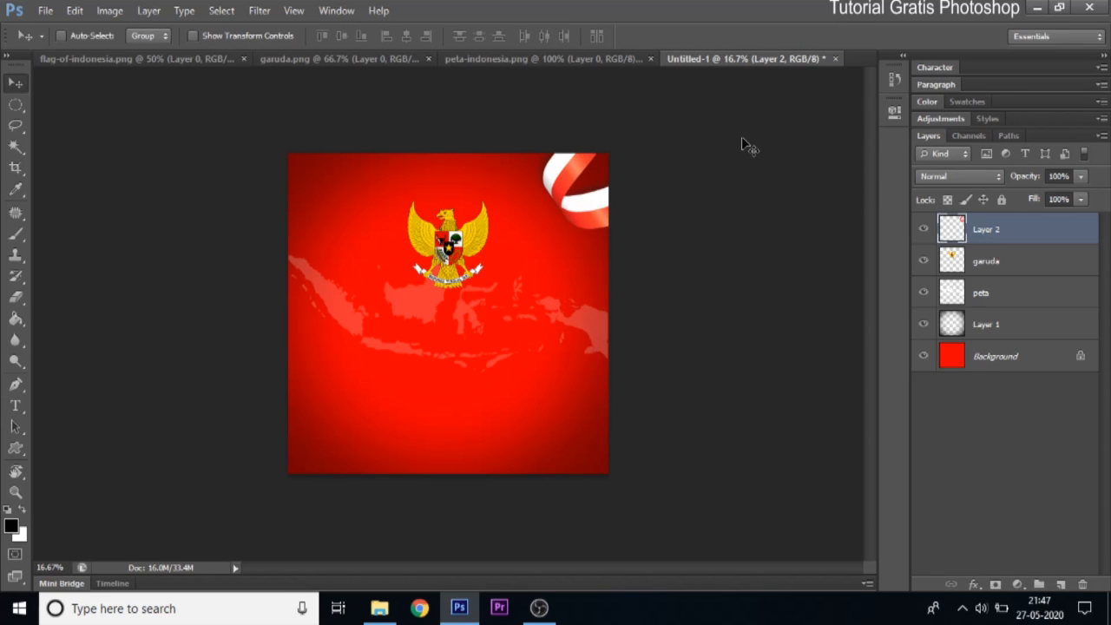
Select the flag ribbon with a rectangular marquee over the canvas's upper-right area, then copy and paste it as a new layer.
left_click(17, 116)
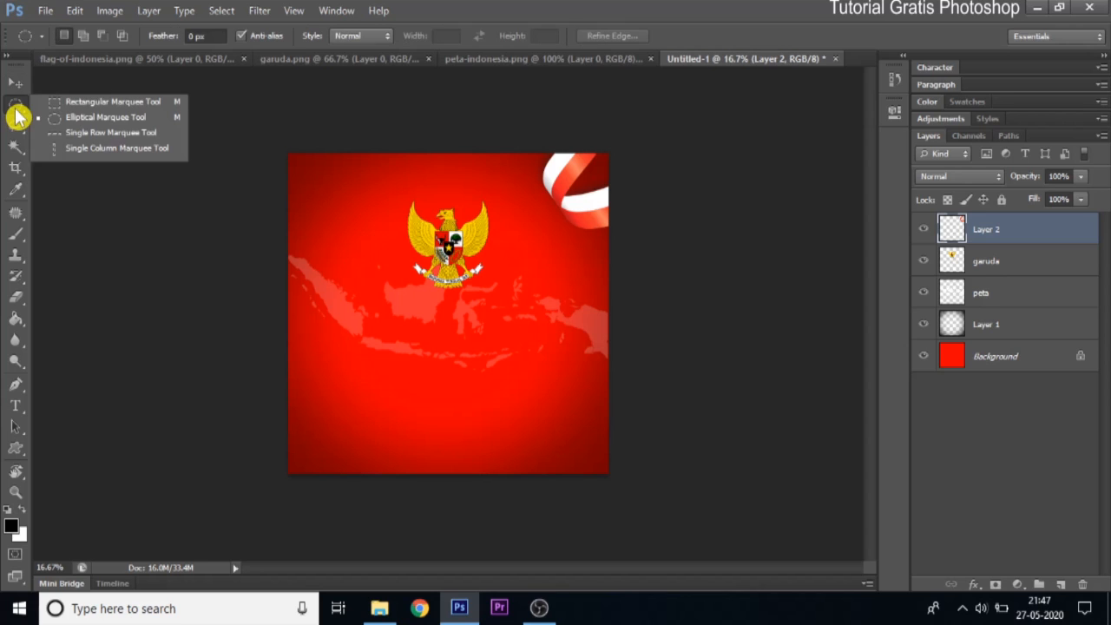
left_click(98, 103)
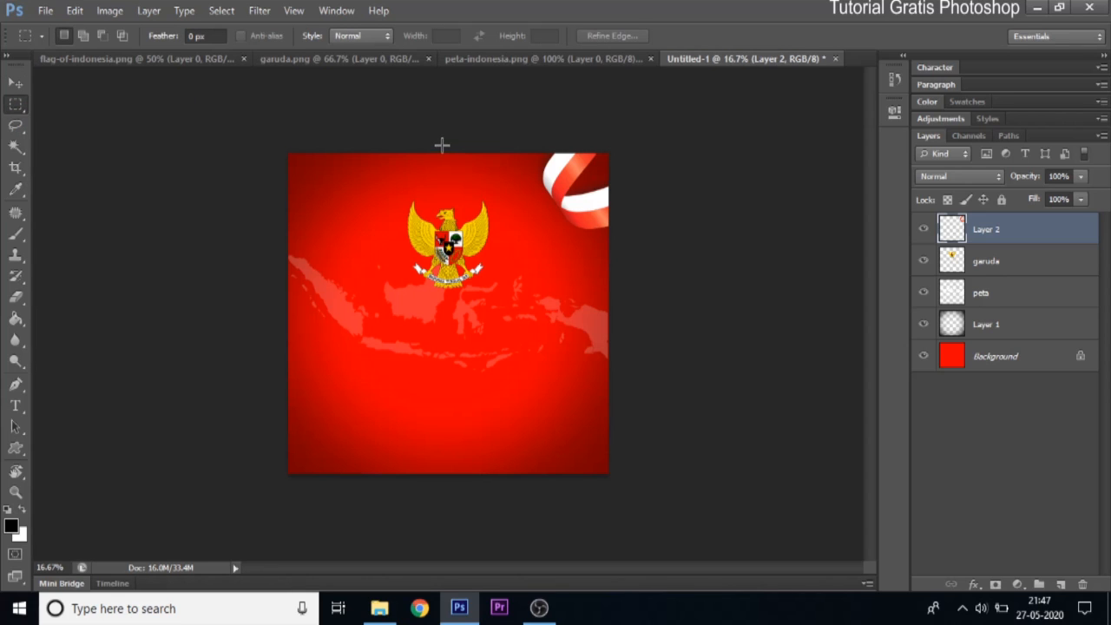
left_click_drag(435, 145, 614, 284)
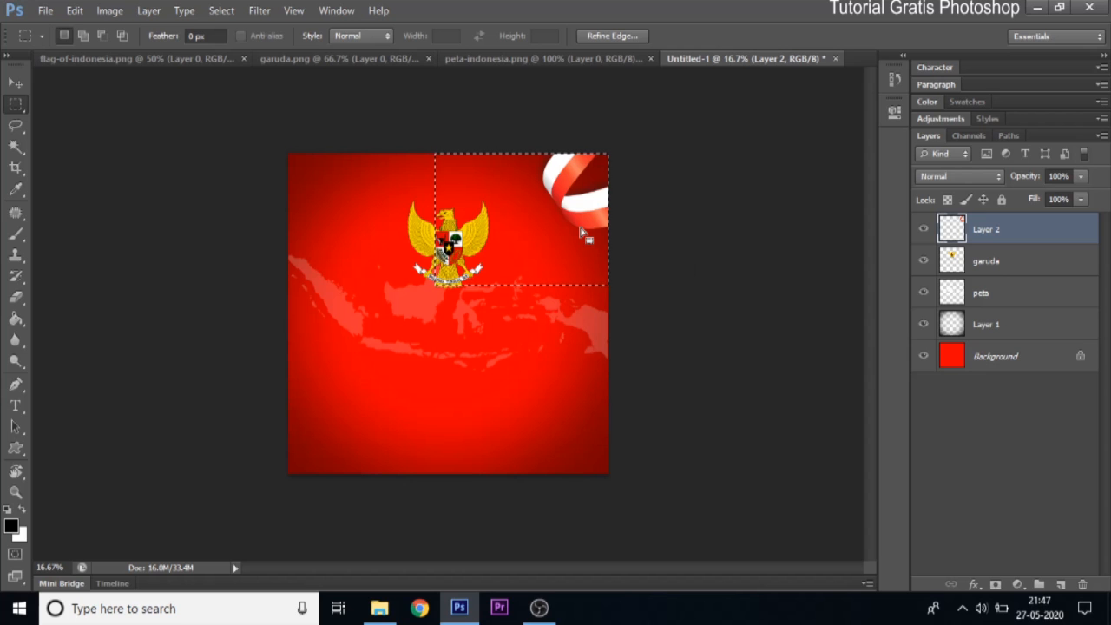
left_click(75, 10)
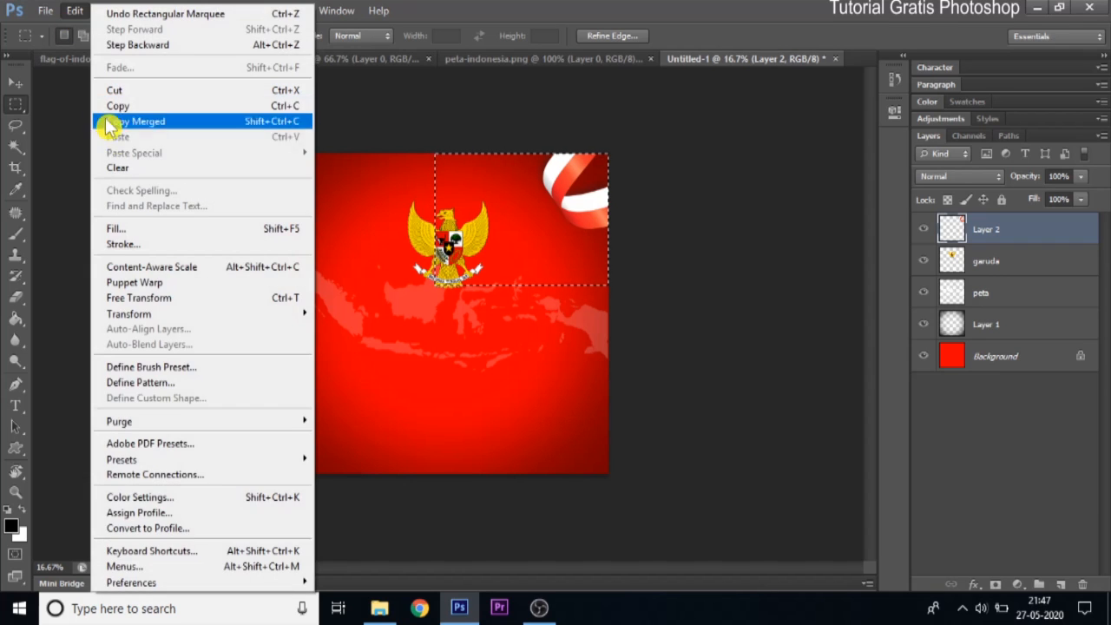
left_click(103, 106)
left_click(74, 11)
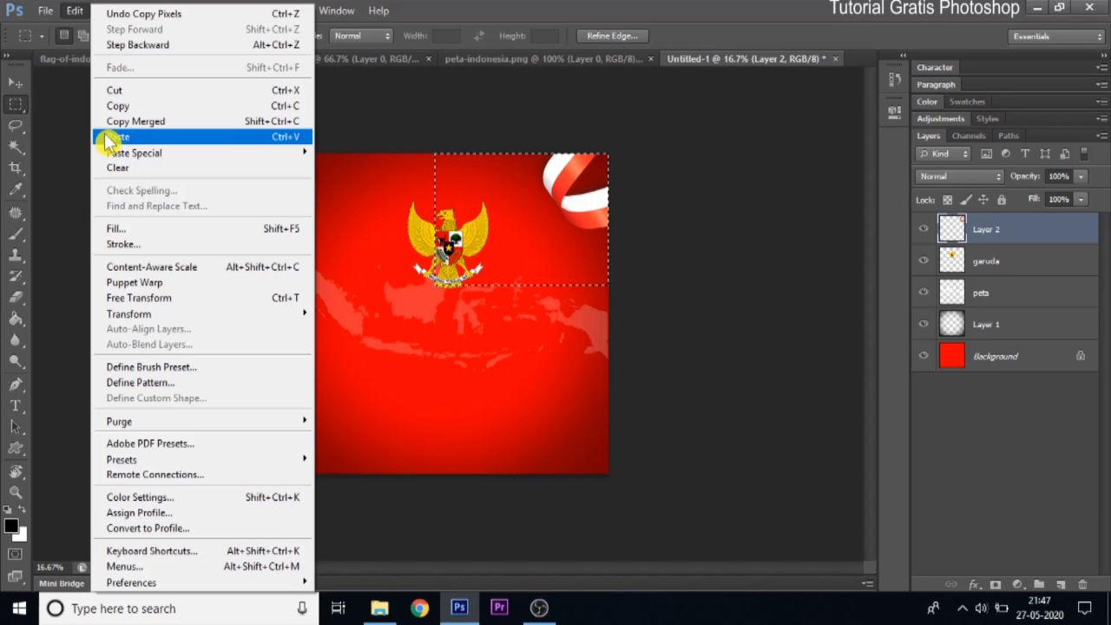
left_click(102, 137)
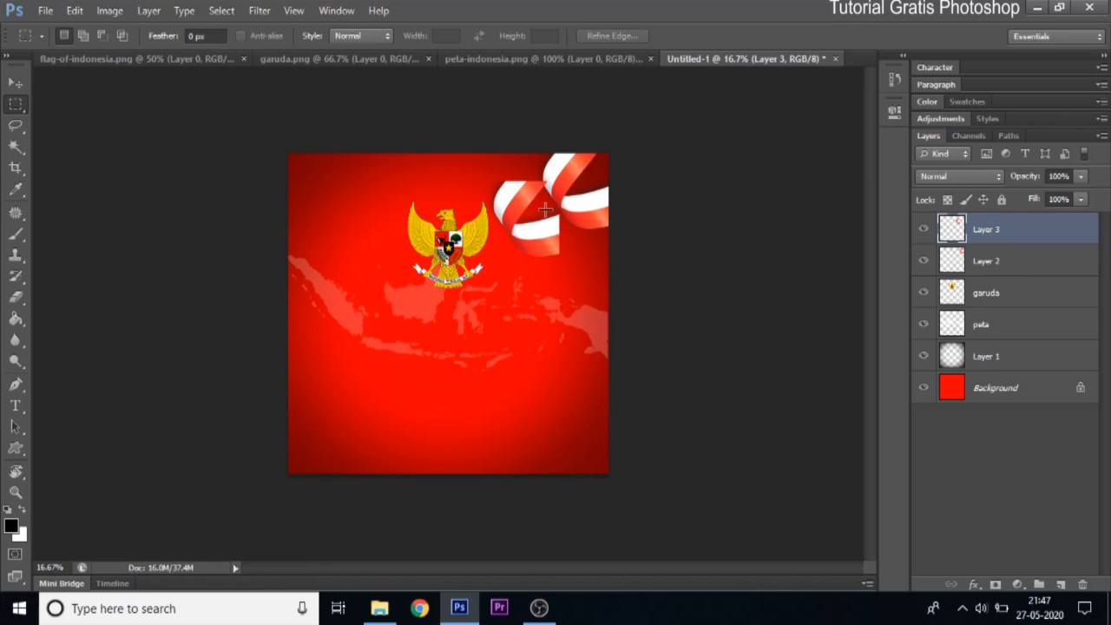
Move the ribbon copy to the canvas's lower-left corner and flip it both ways, with width and height at -100%.
left_click(15, 84)
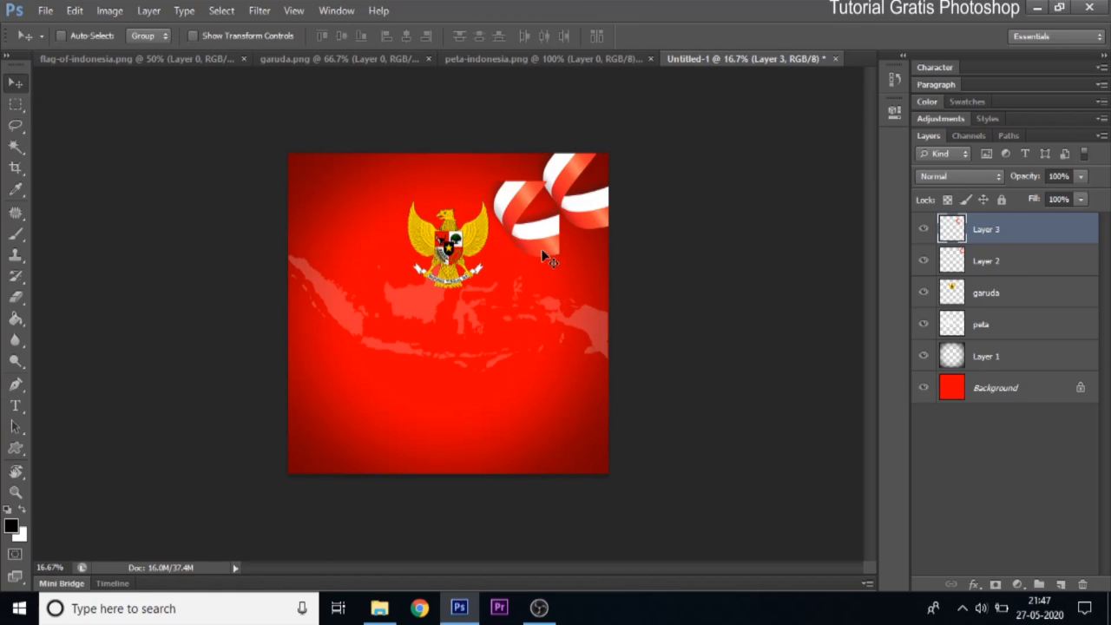
left_click_drag(524, 253, 344, 445)
key("ctrl+t")
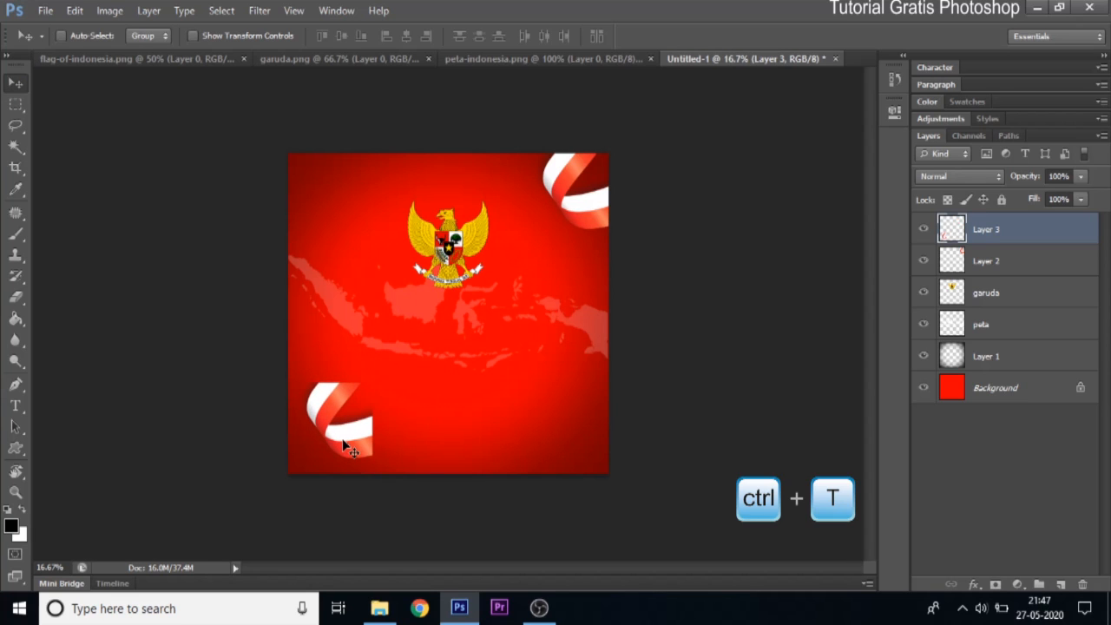
left_click_drag(407, 361, 240, 495)
left_click_drag(369, 444, 350, 449)
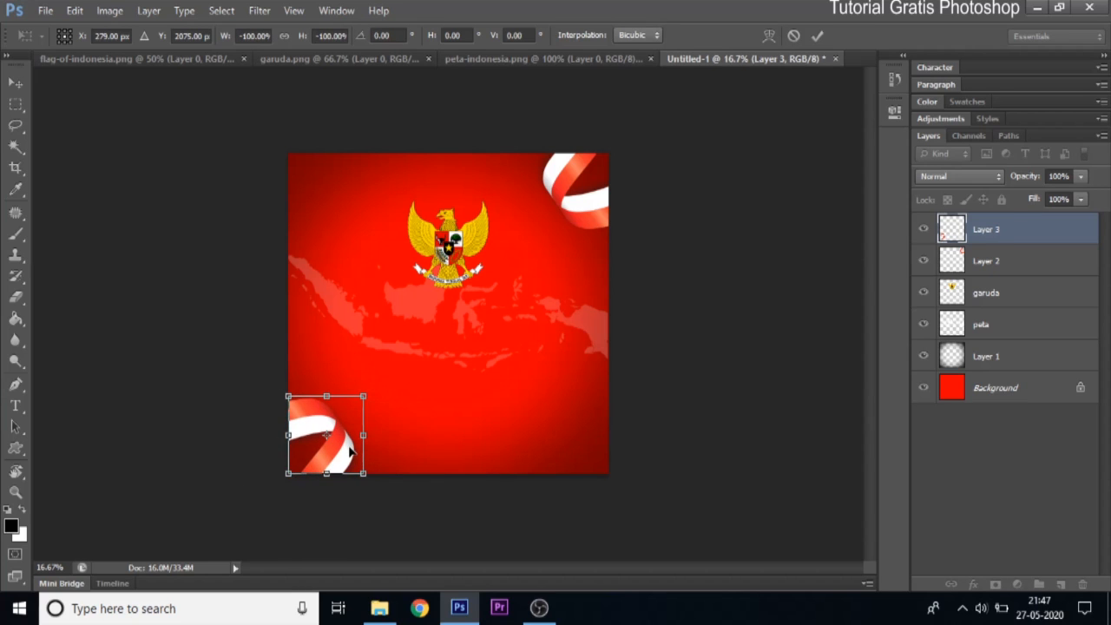
left_click(818, 36)
Add the text "Selamat Hari Lahir" below the Garuda emblem at 36 pt.
left_click_drag(14, 412, 95, 414)
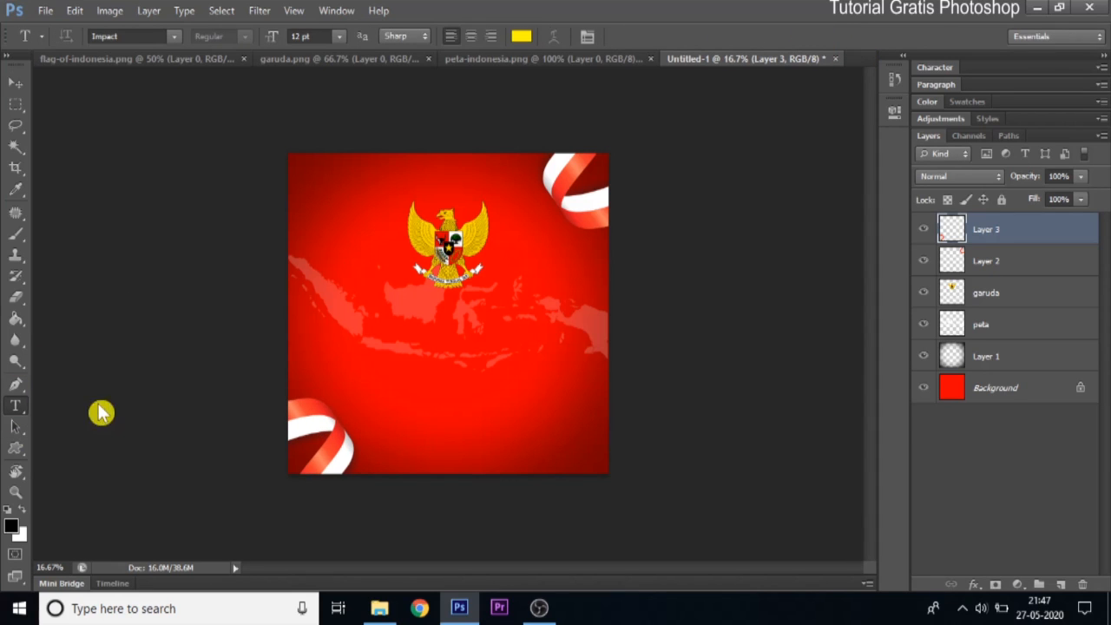
left_click(412, 326)
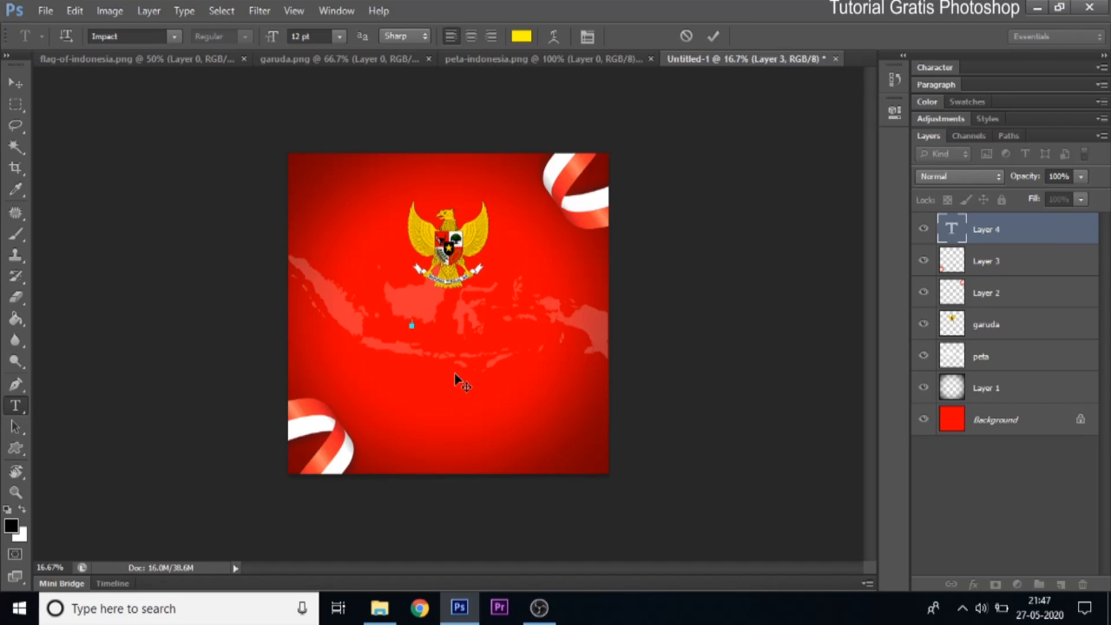
type("SElamat Hari Lahir")
left_click_drag(411, 323, 480, 325)
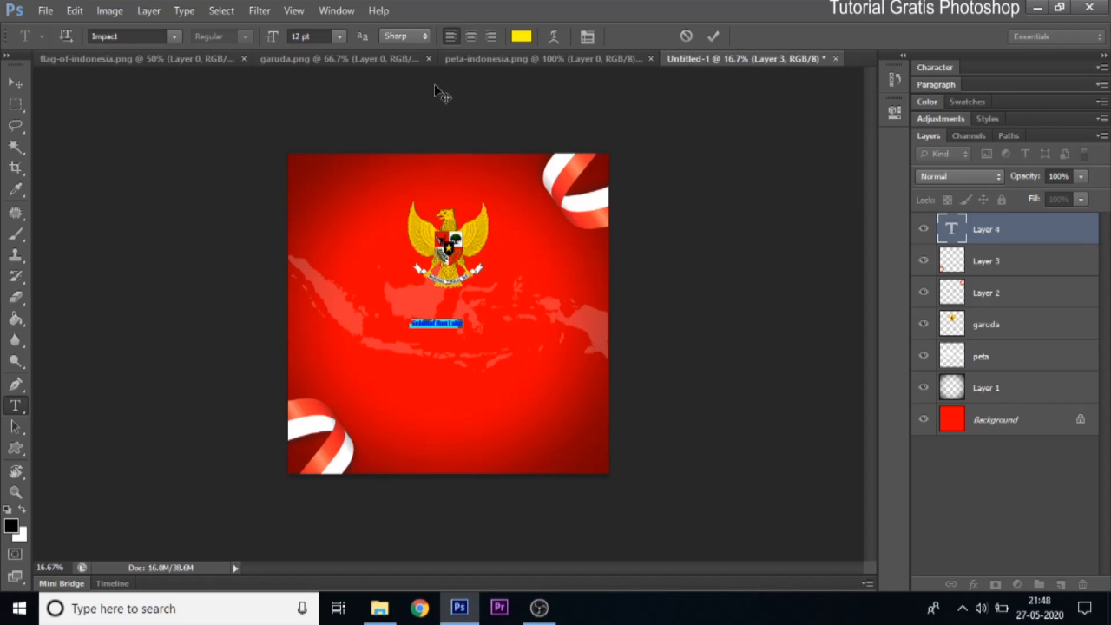
left_click(338, 37)
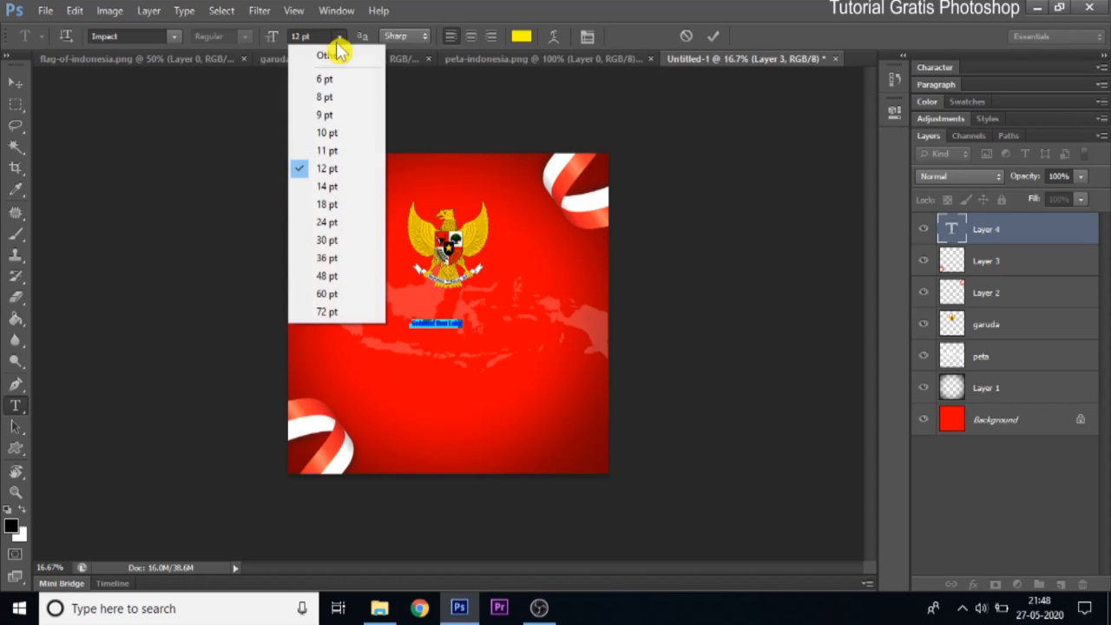
left_click(347, 260)
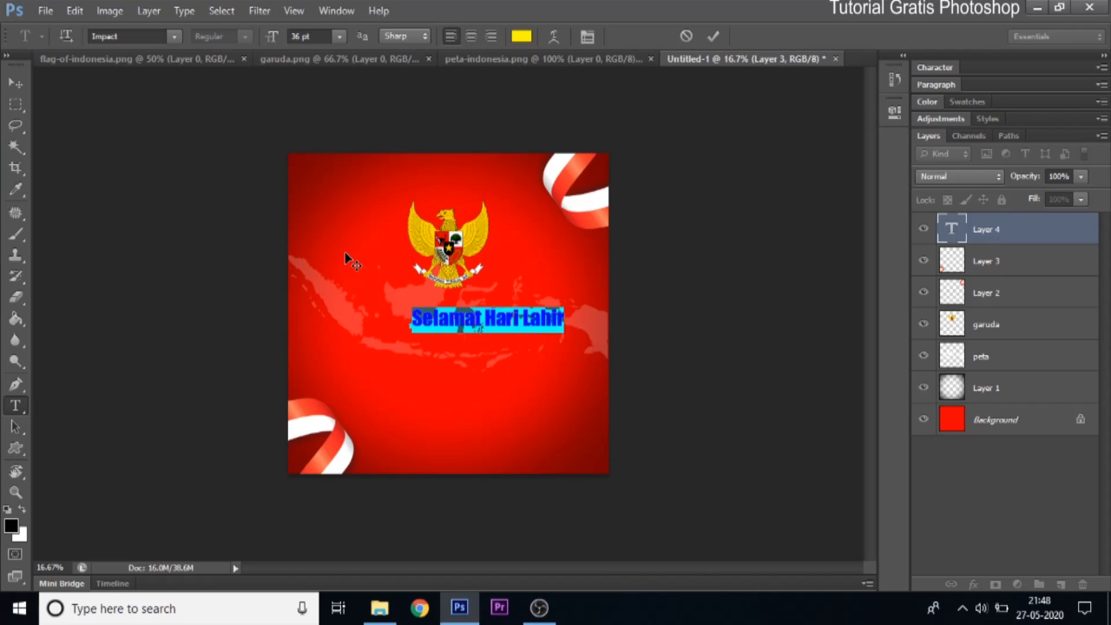
Change the "Selamat Hari Lahir" text color to white.
left_click(521, 37)
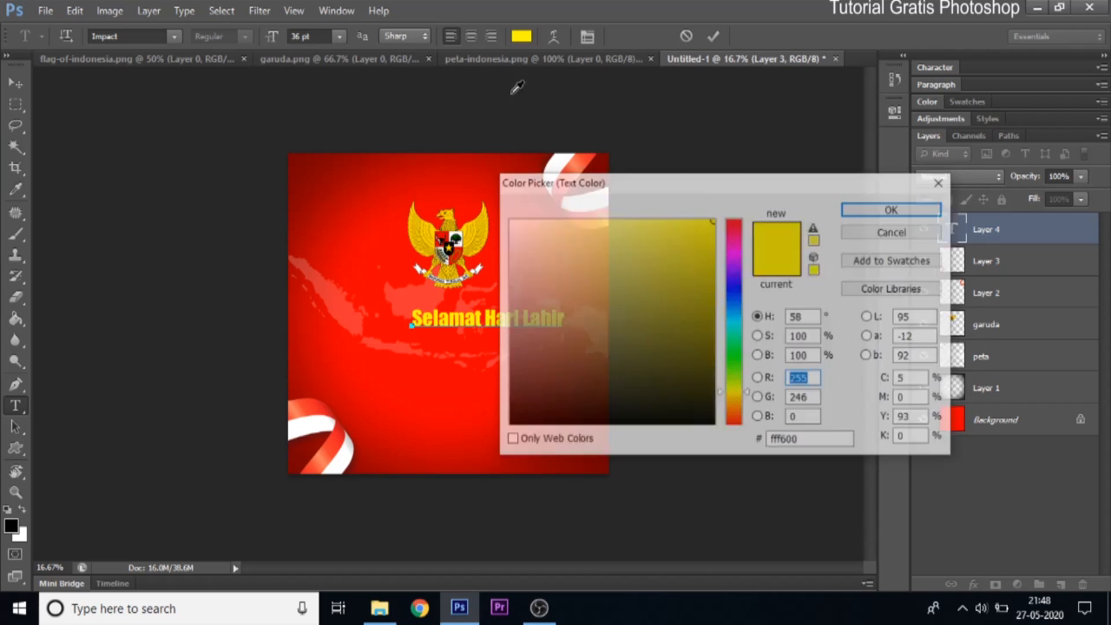
left_click_drag(527, 252, 446, 162)
left_click(887, 211)
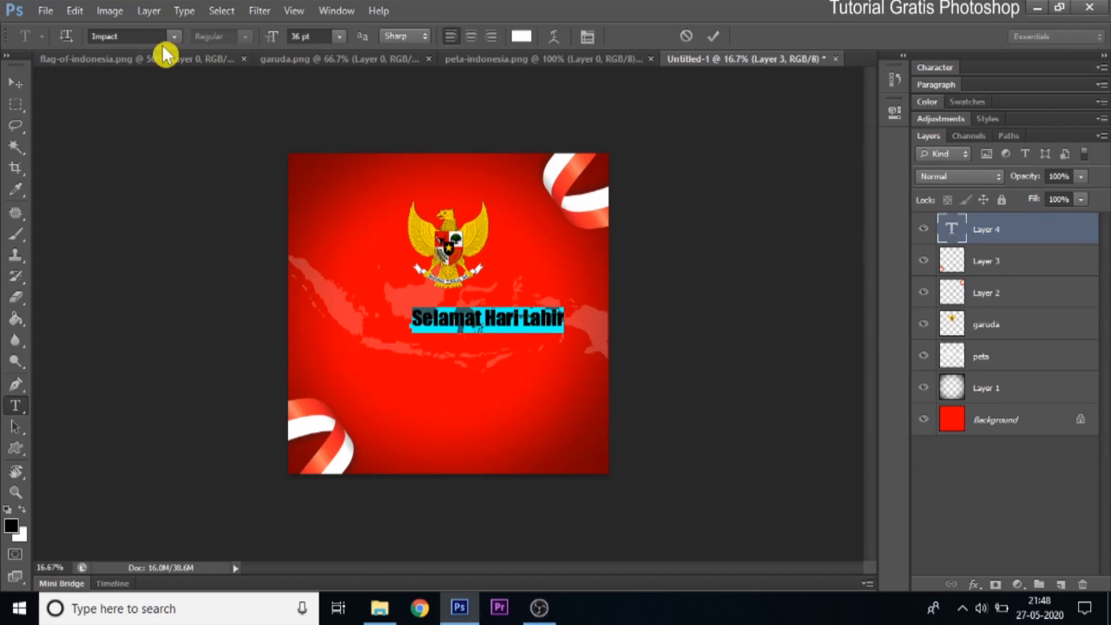
Set the "Selamat Hari Lahir" font to Arabela and move the line so it sits centred just below the Garuda emblem.
left_click(173, 37)
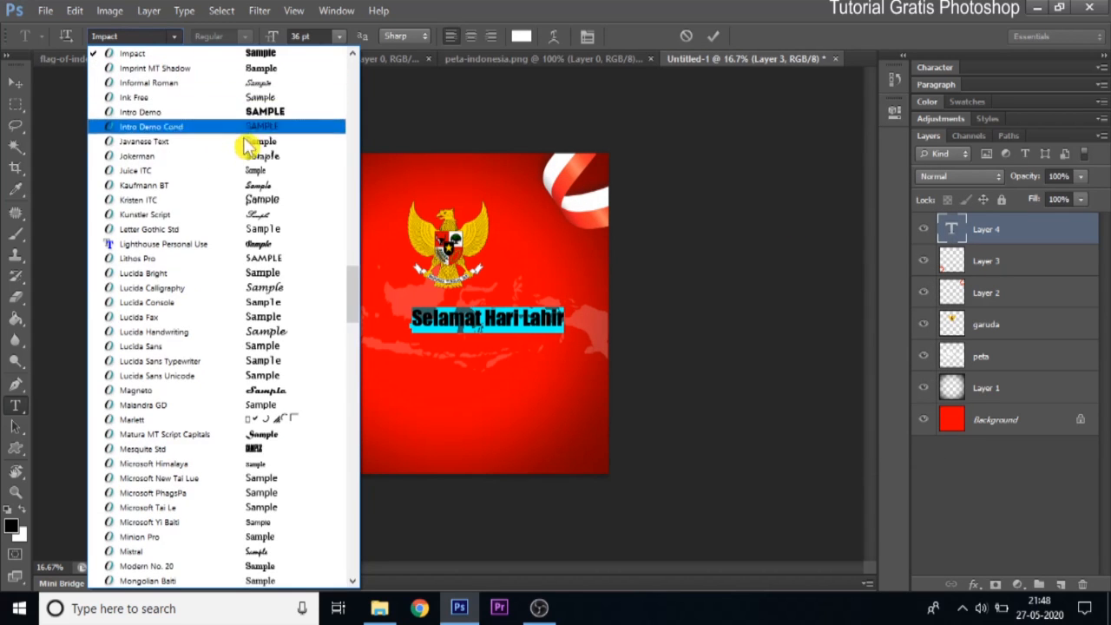
scroll(312, 174, "up", 10)
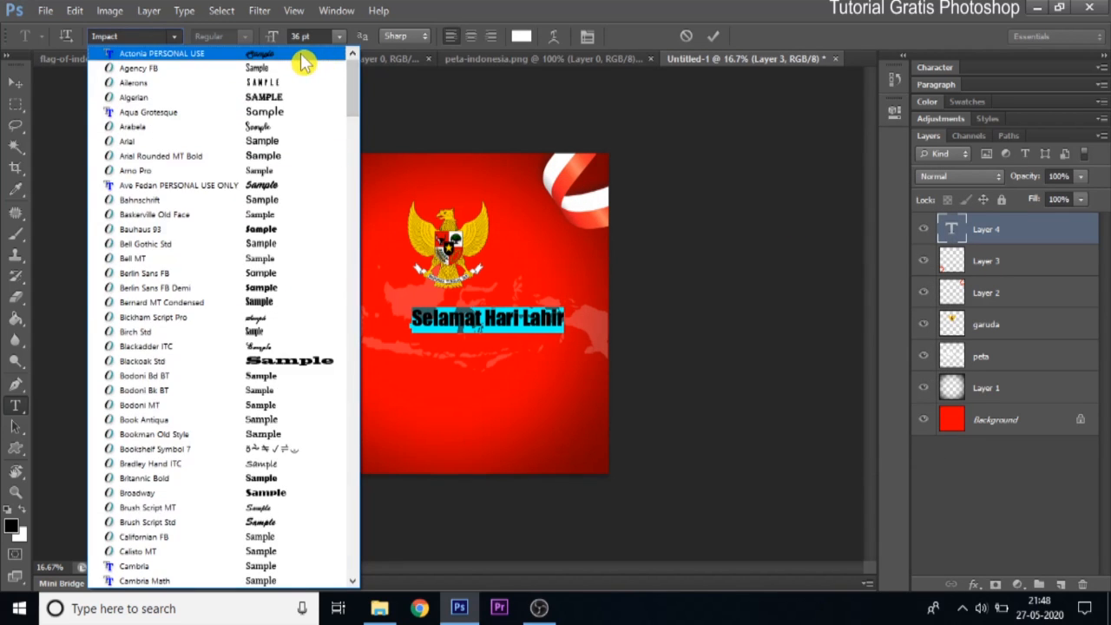
left_click(284, 130)
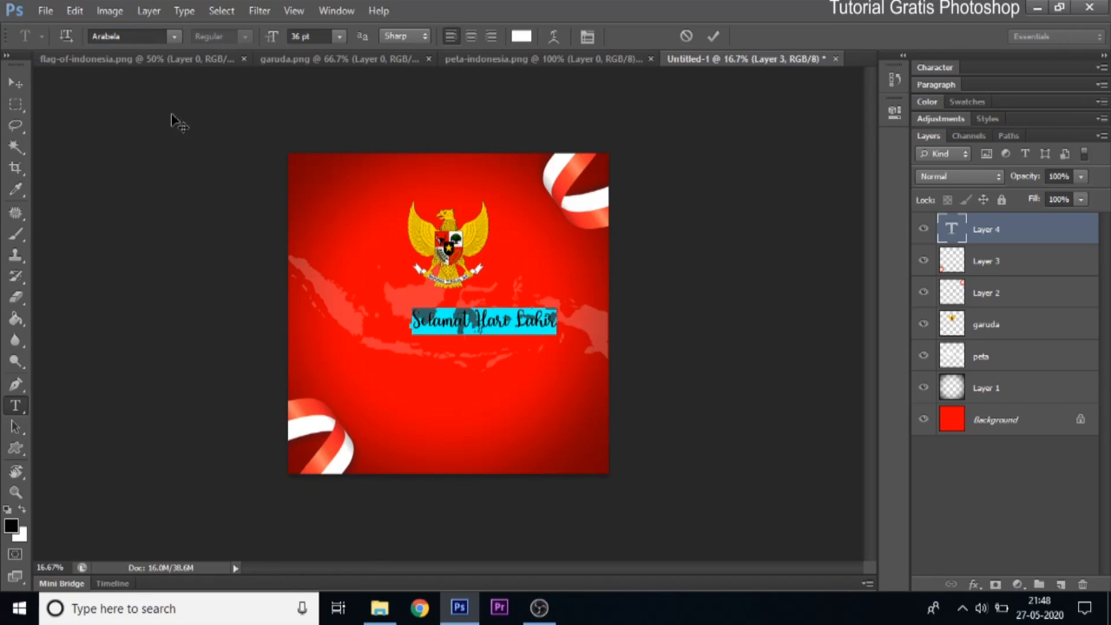
left_click(21, 89)
left_click_drag(507, 324, 475, 320)
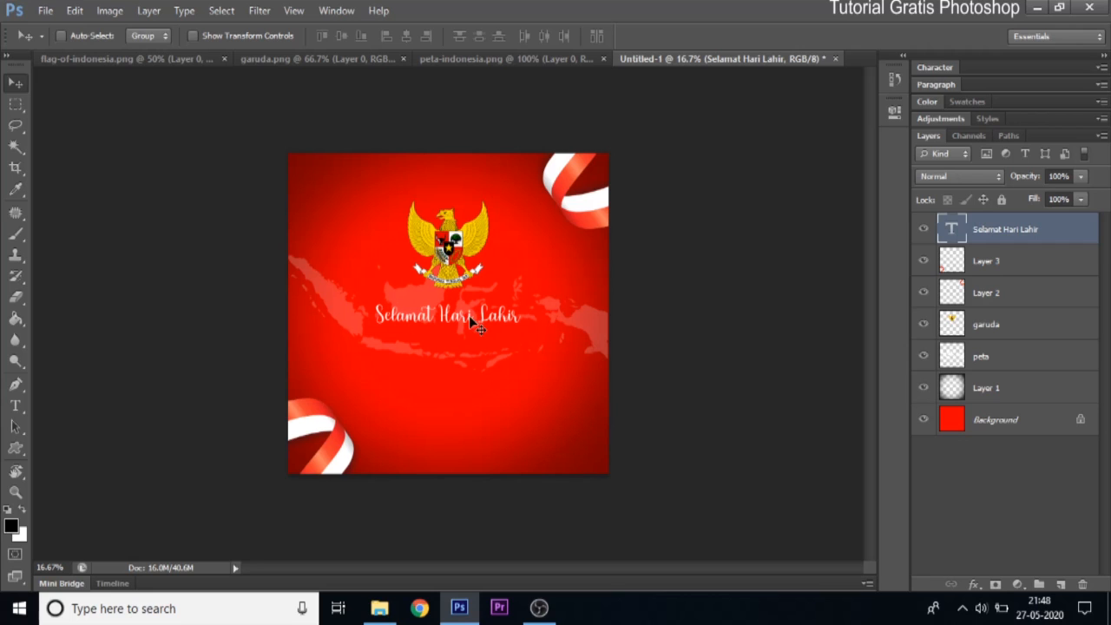
Duplicate the "Selamat Hari Lahir" text layer and move the copy directly below the original line.
right_click(1043, 242)
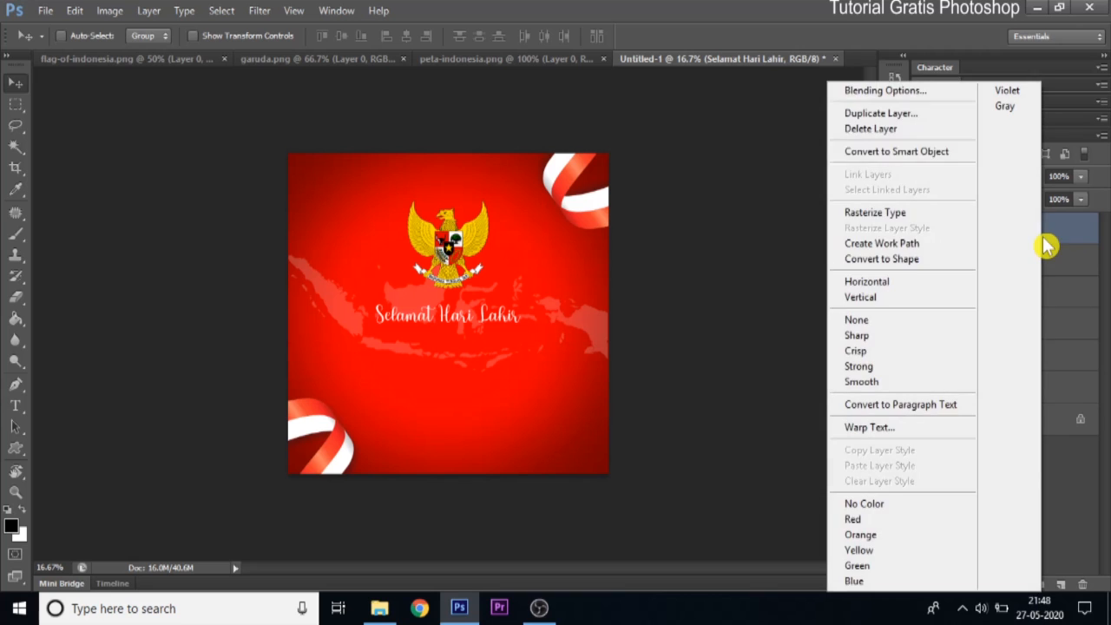
left_click(876, 112)
left_click(699, 183)
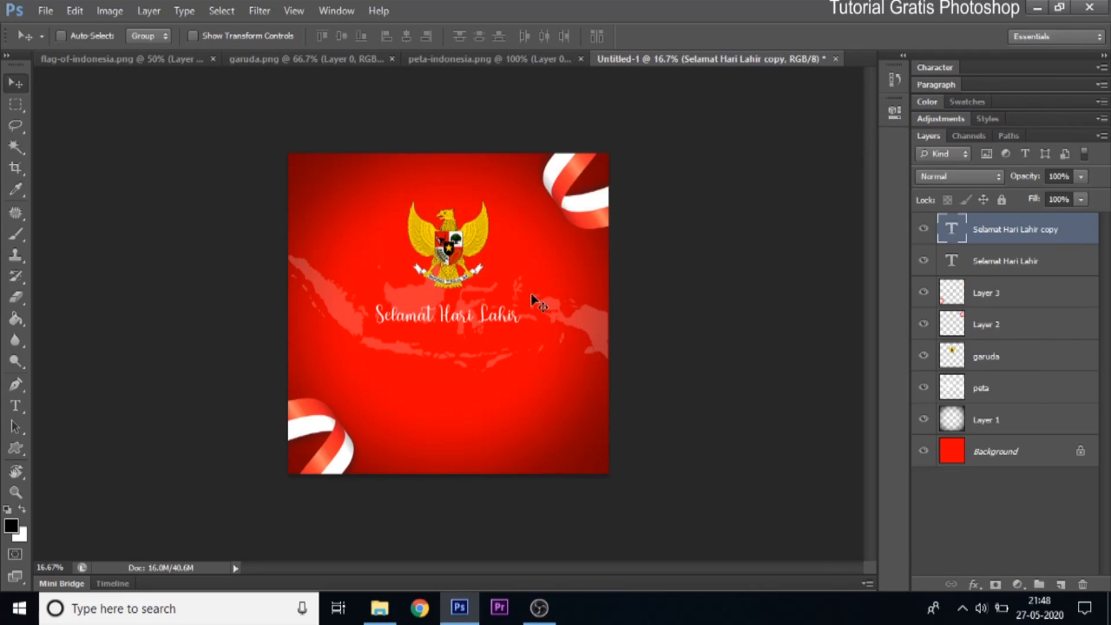
left_click_drag(515, 326, 515, 356)
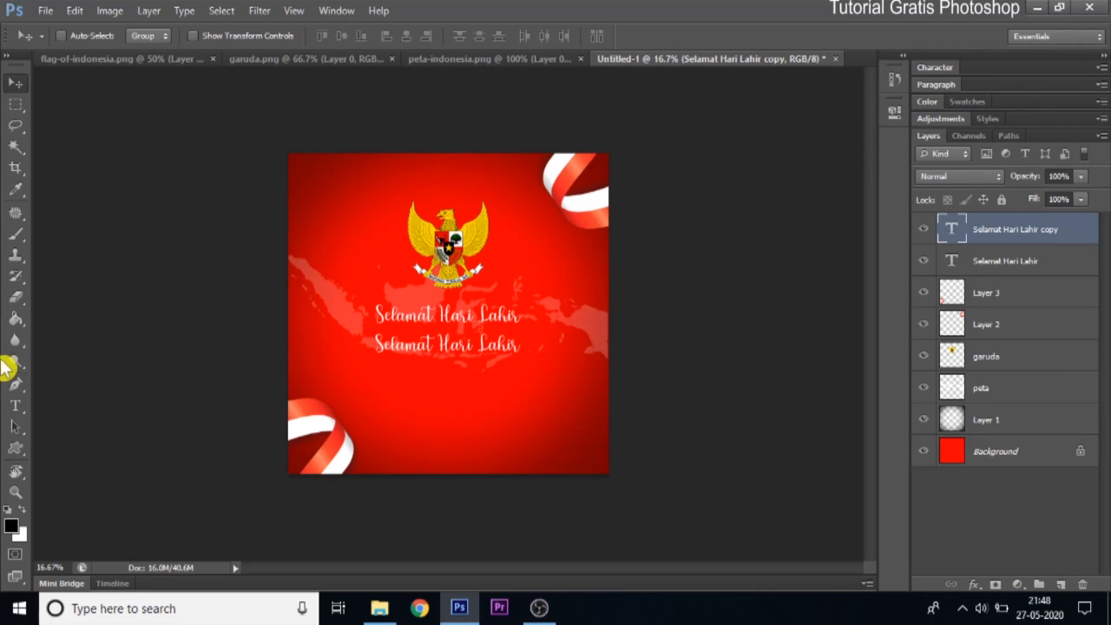
Replace the wording of the lower text line with "PANCASILA".
left_click(15, 406)
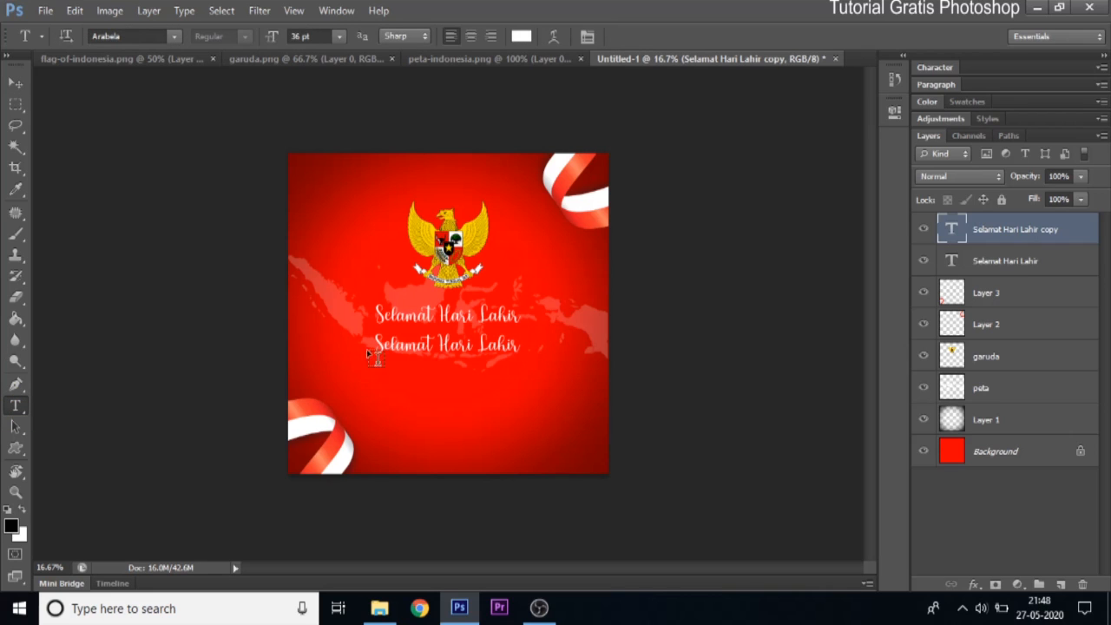
left_click_drag(374, 345, 581, 351)
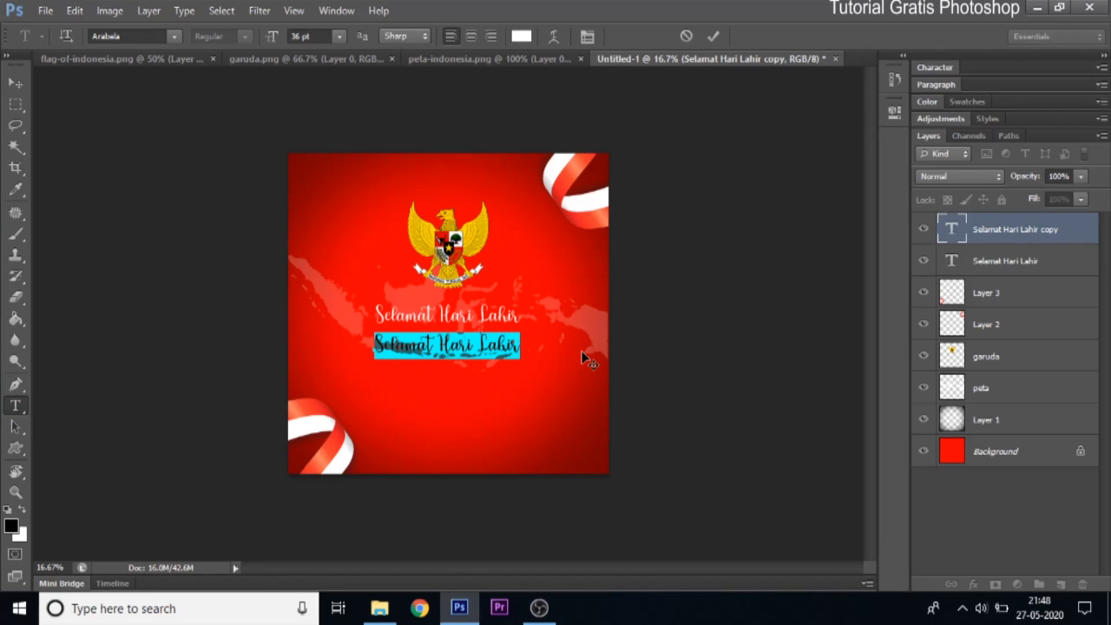
type("D.A. ")
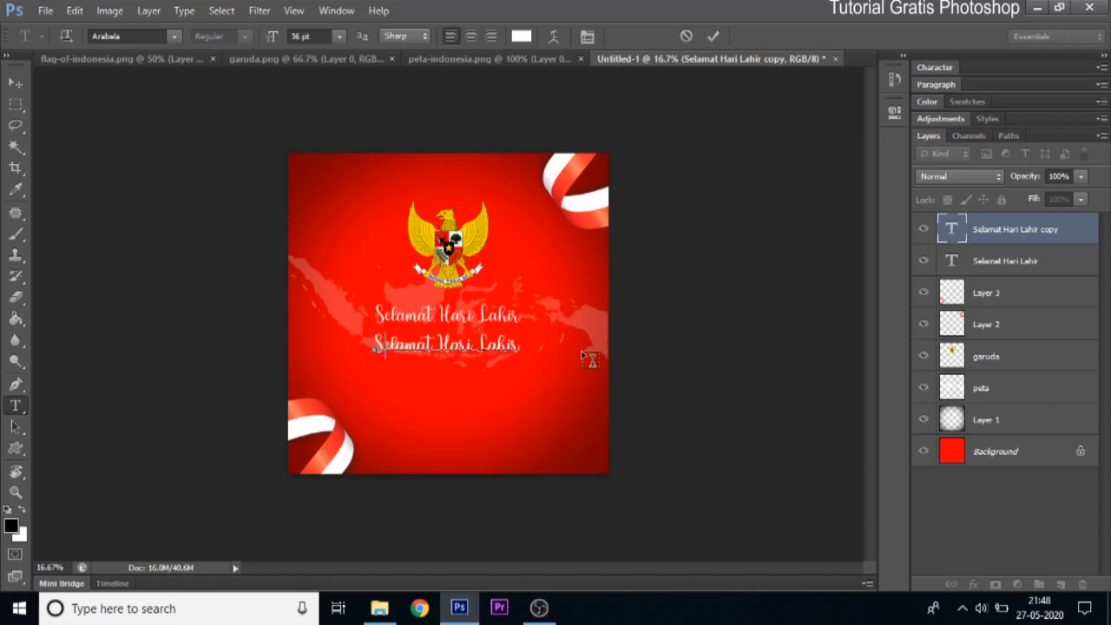
type("NCASILA")
Set the whole "PANCASILA" line in the Arial font with the Black style.
left_click_drag(374, 347, 524, 343)
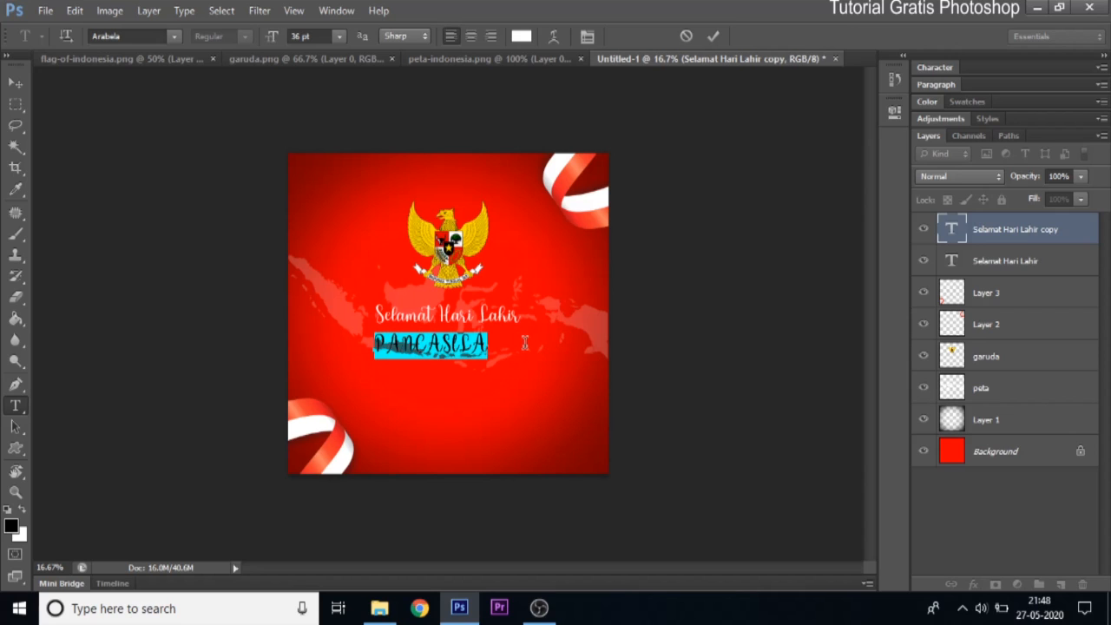
left_click(174, 36)
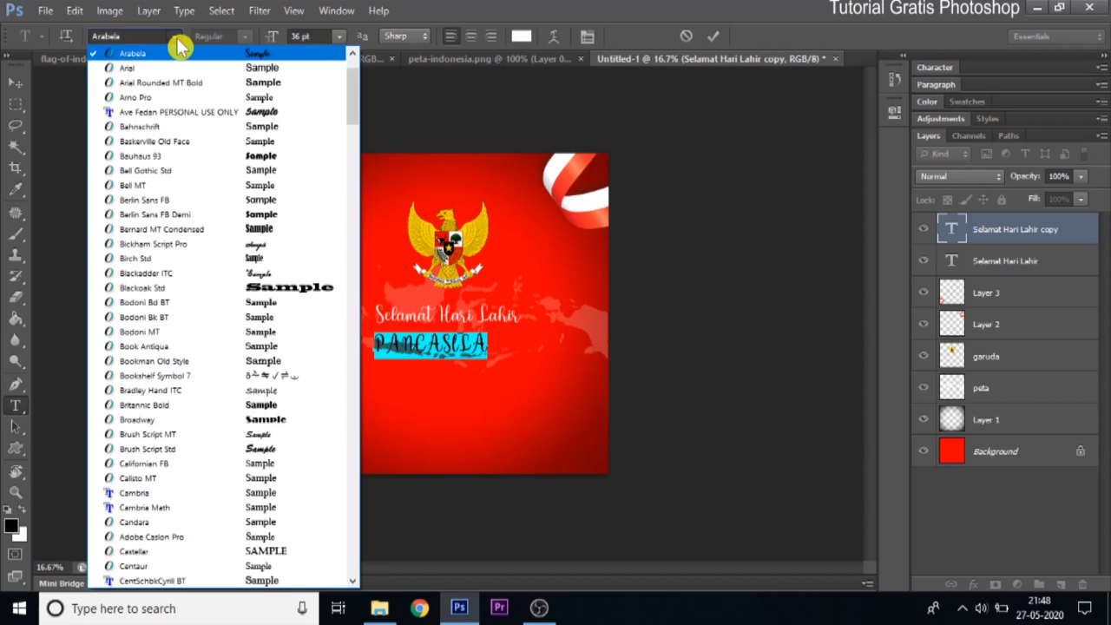
left_click(226, 69)
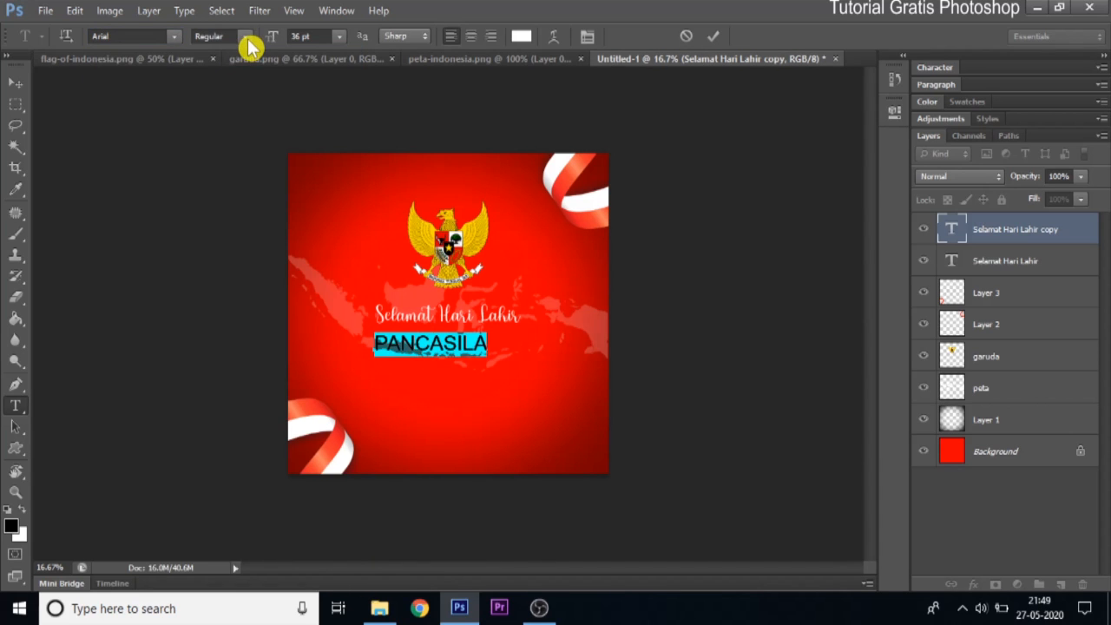
left_click(245, 38)
left_click(231, 118)
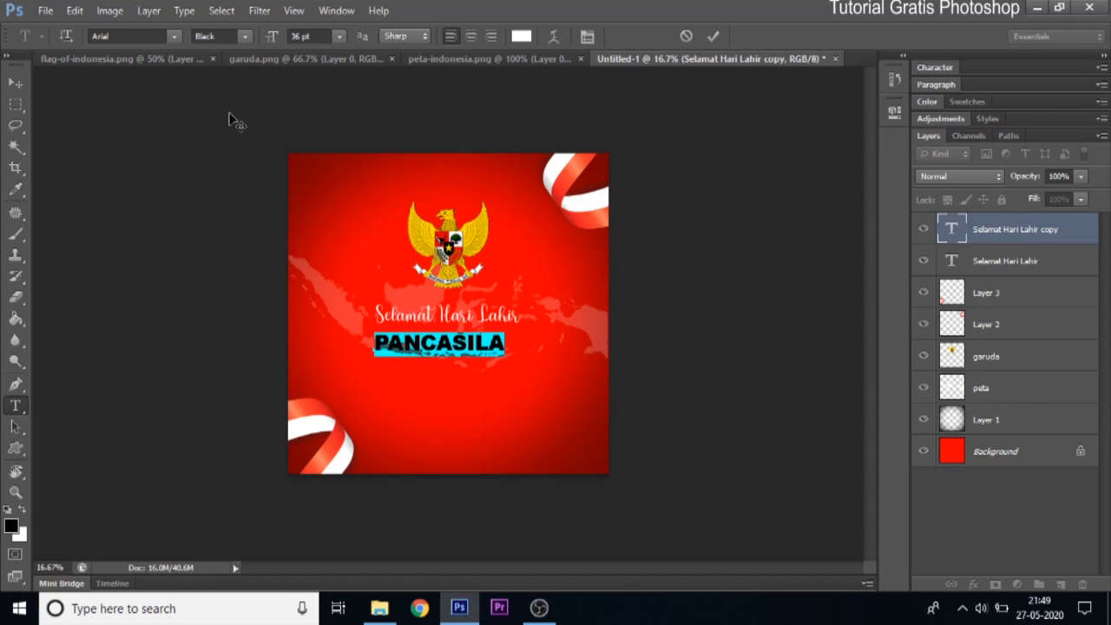
Scale the "PANCASILA" text proportionally to about 164% and align its horizontal center with the Background layer.
left_click(16, 82)
key("ctrl+t")
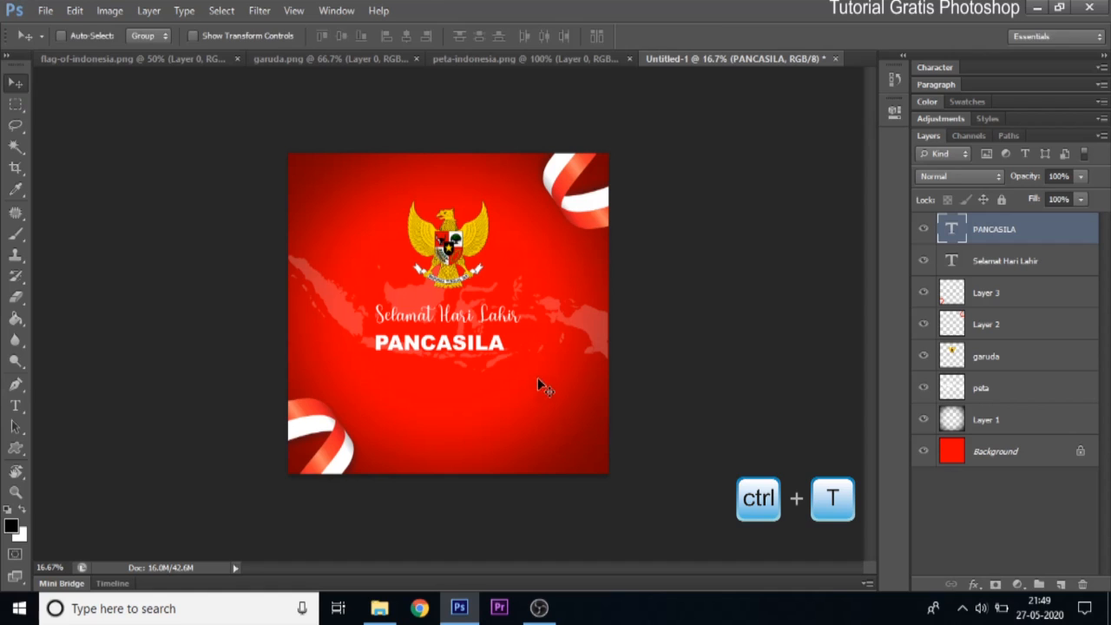
left_click_drag(512, 330, 545, 326)
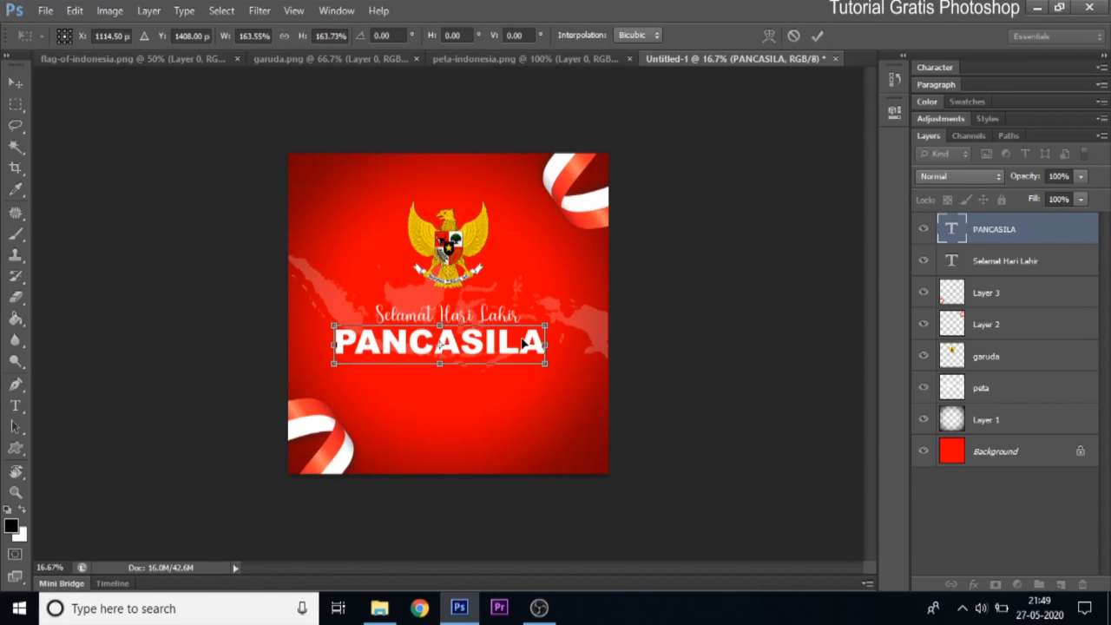
left_click(816, 36)
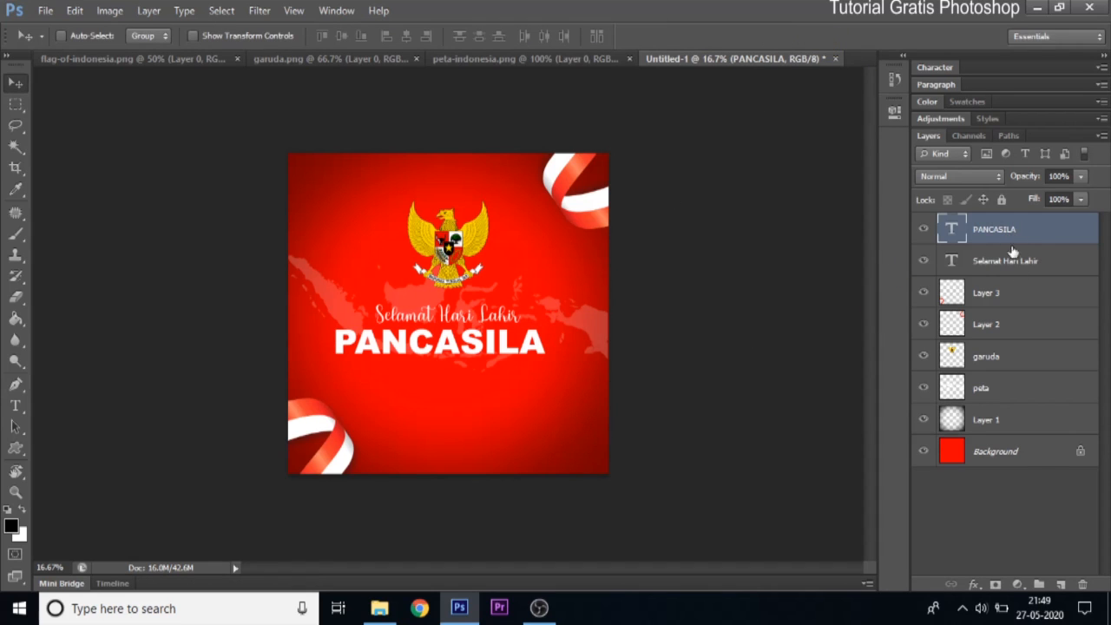
left_click(1018, 462, "ctrl")
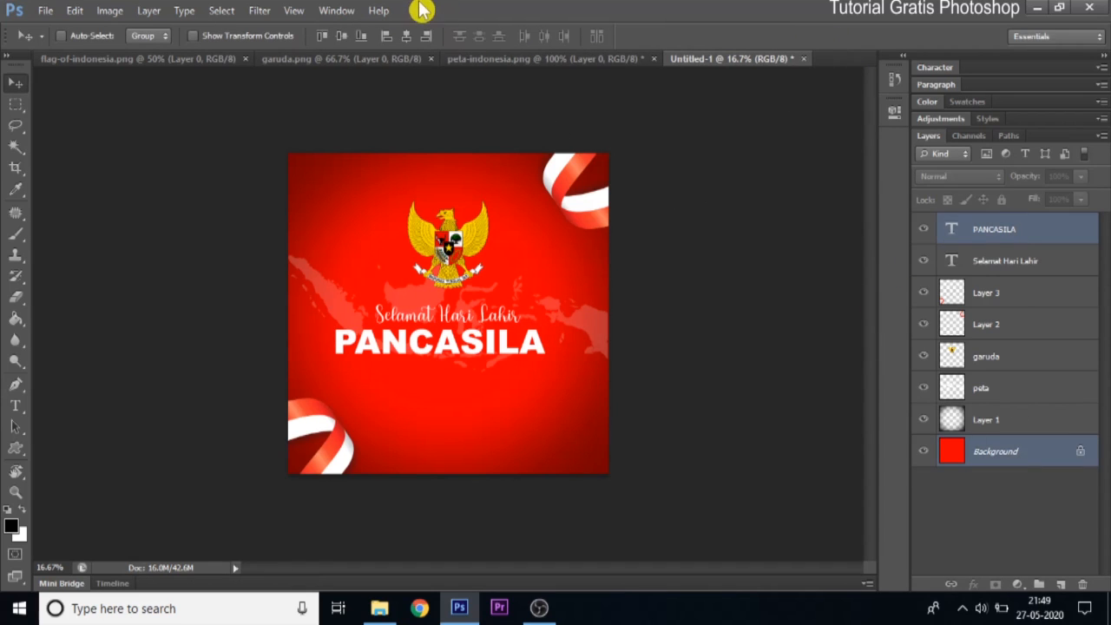
left_click(406, 37)
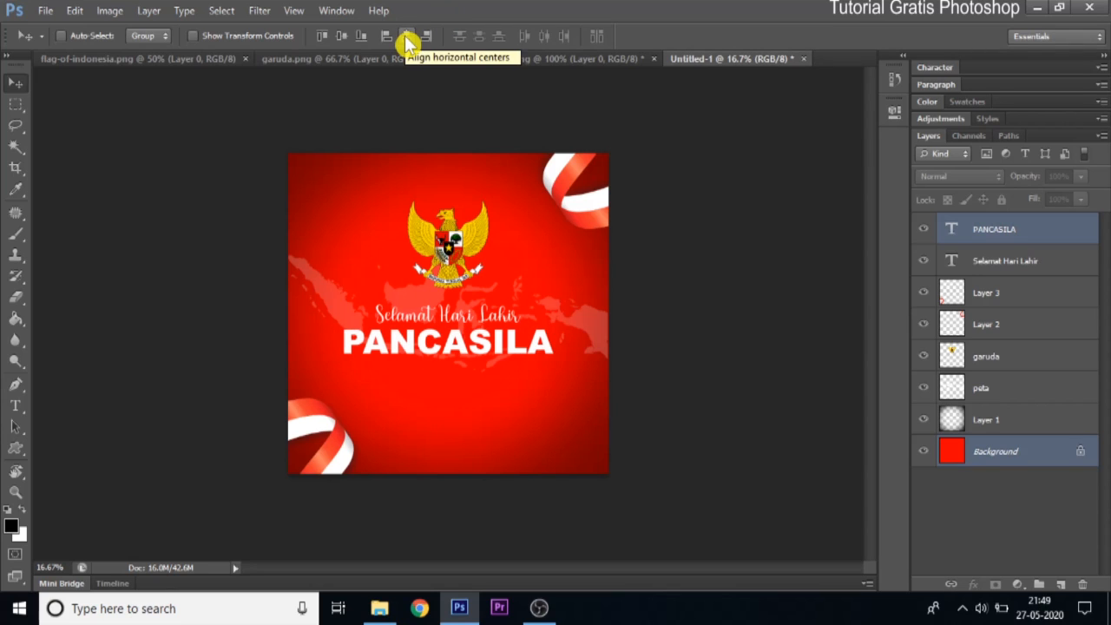
Draw a white rounded rectangle with 50 px radius, about 900 by 133 px, beneath the "PANCASILA" text.
left_click(18, 452)
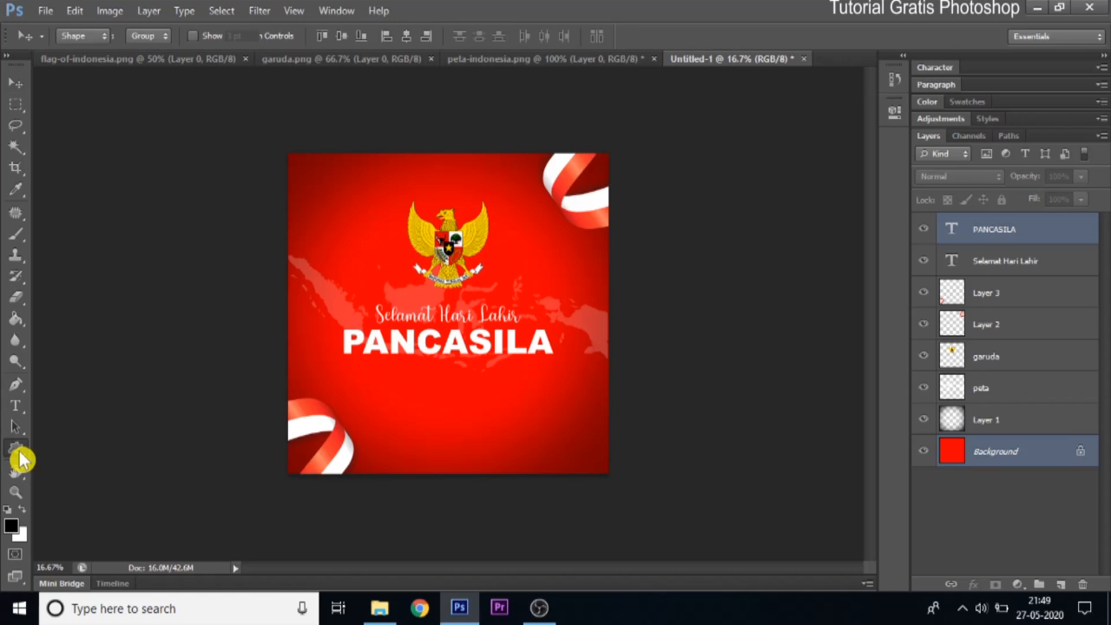
left_click_drag(21, 460, 23, 459)
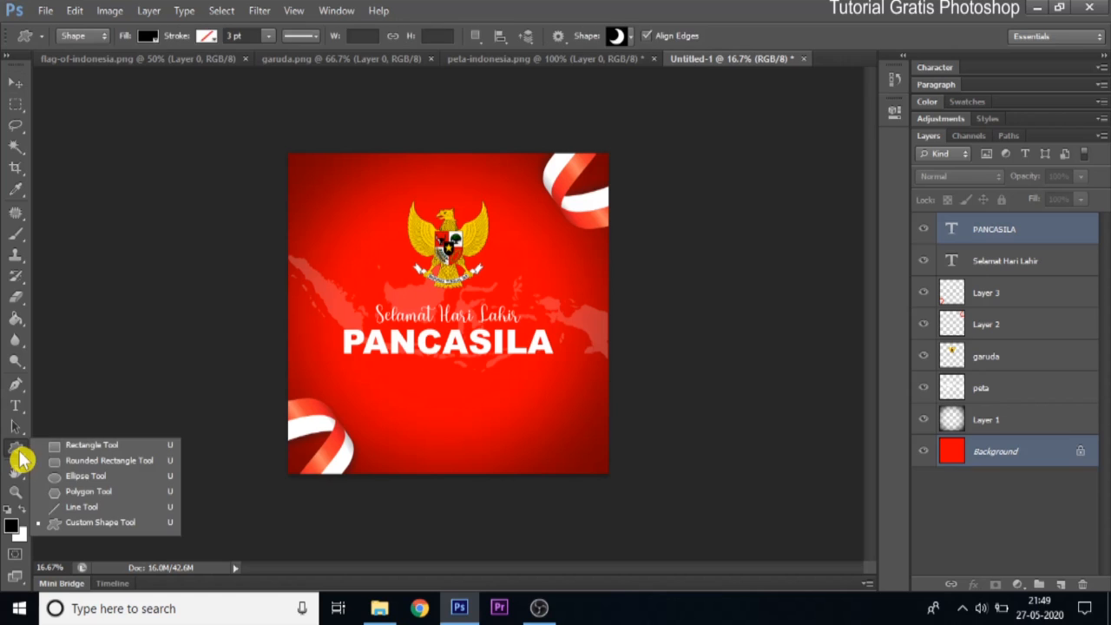
left_click(111, 469)
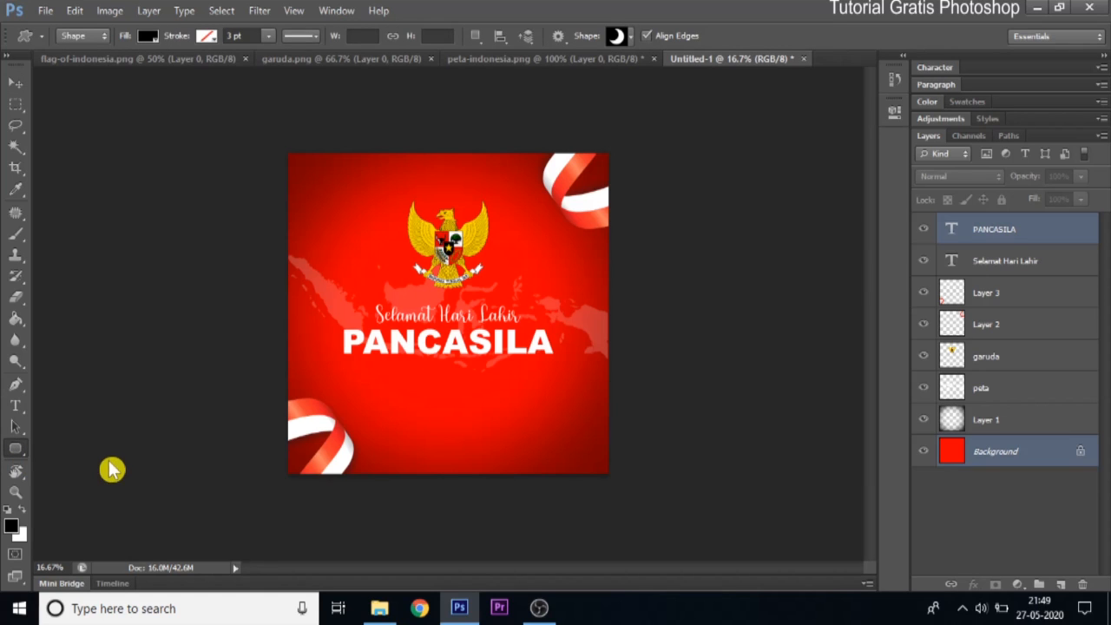
left_click(613, 37)
type("50")
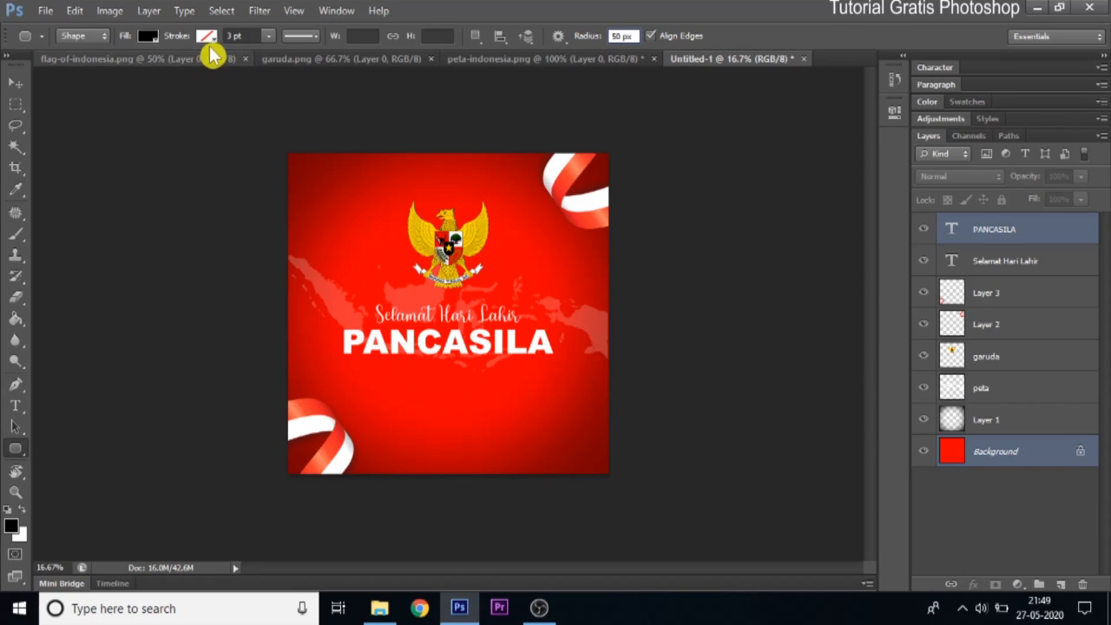
left_click(148, 36)
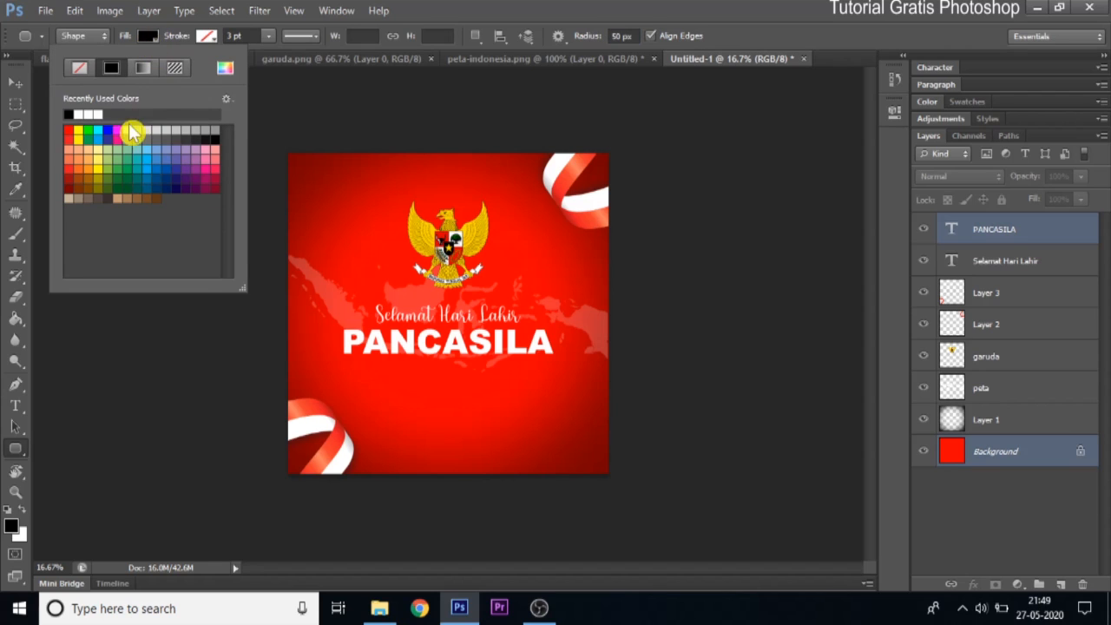
left_click(84, 114)
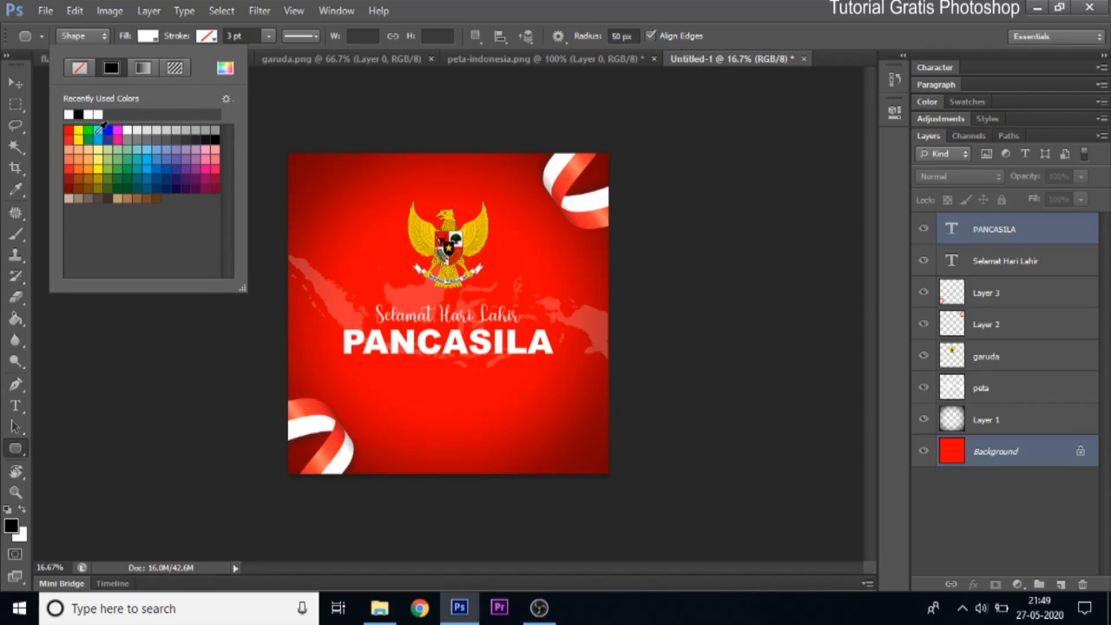
left_click(382, 364)
left_click_drag(382, 365, 503, 379)
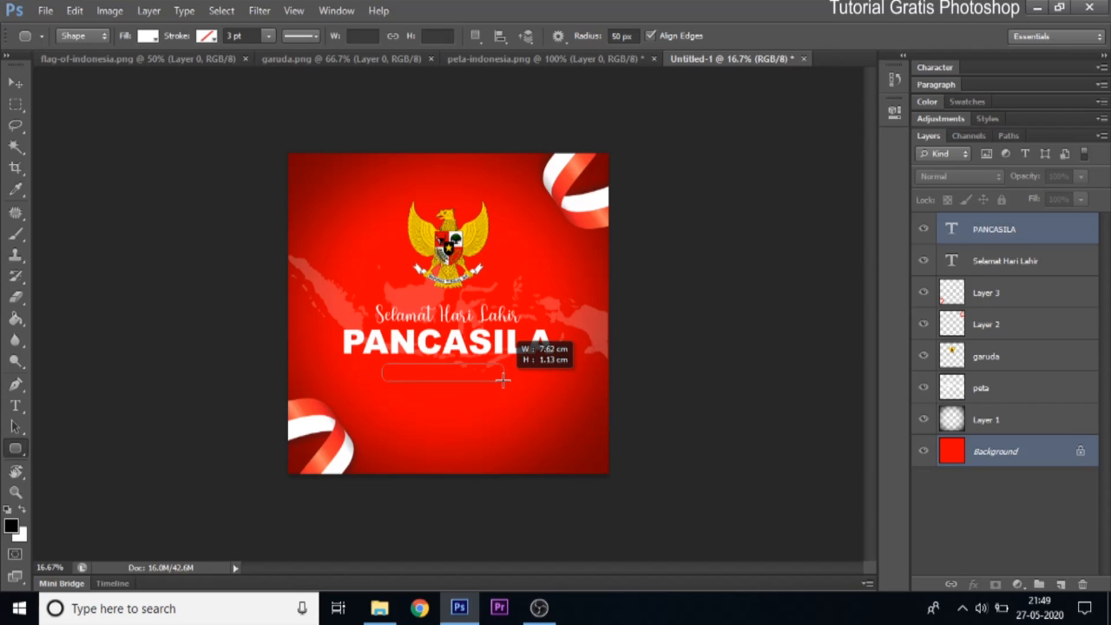
left_click_drag(503, 380, 503, 379)
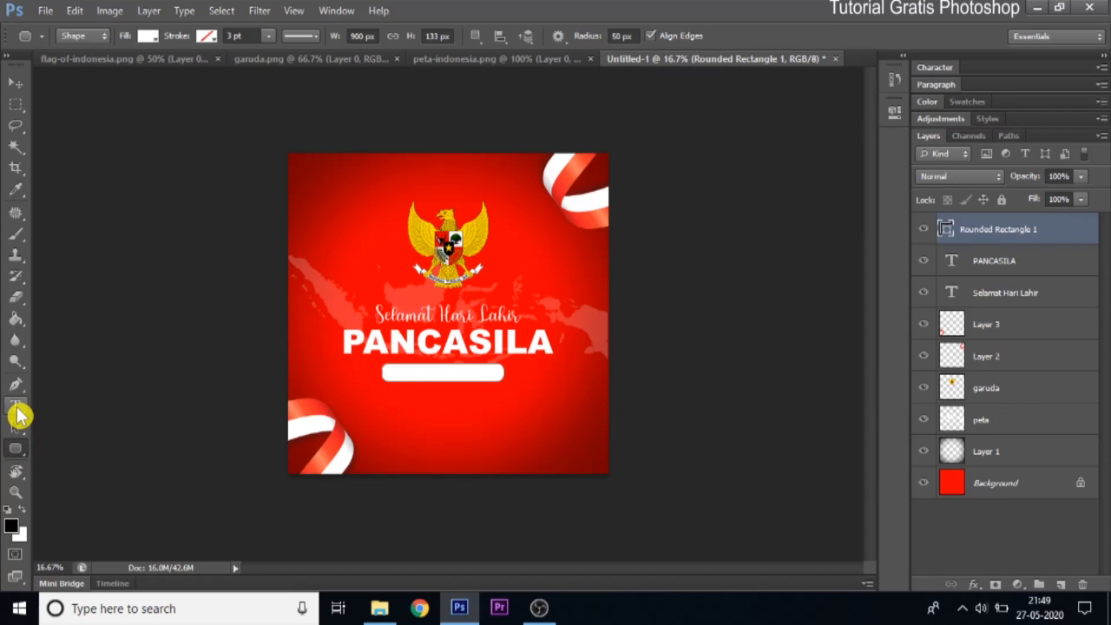
Add a black (#000000) horizontal text line reading "01 Juni 2020" below the white rounded rectangle.
left_click(19, 416)
left_click(81, 408)
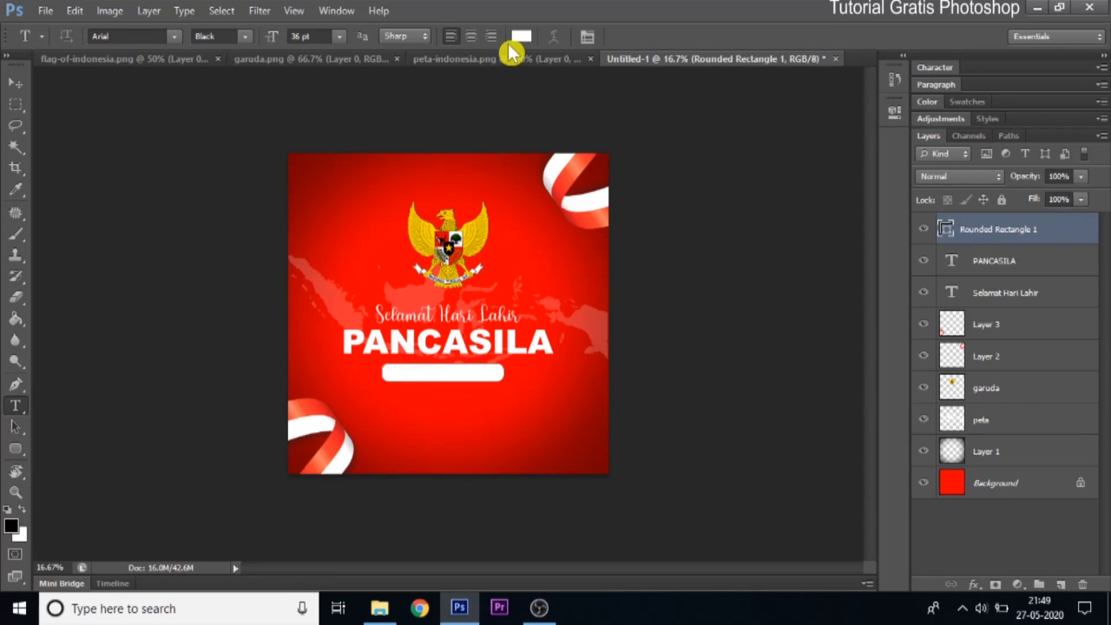
left_click(521, 36)
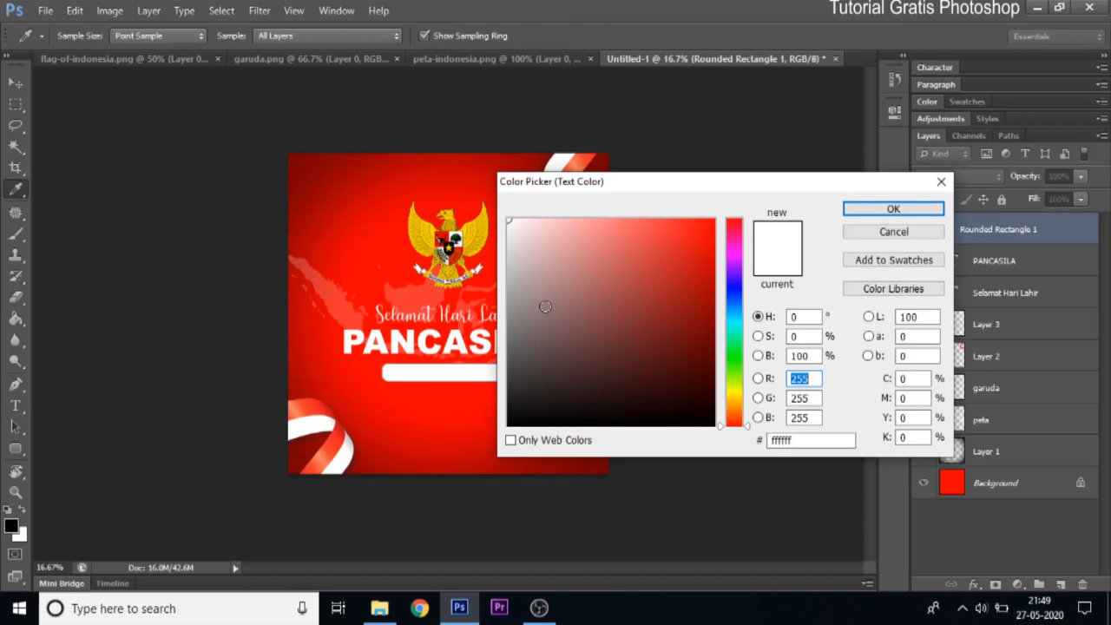
left_click_drag(559, 326, 479, 462)
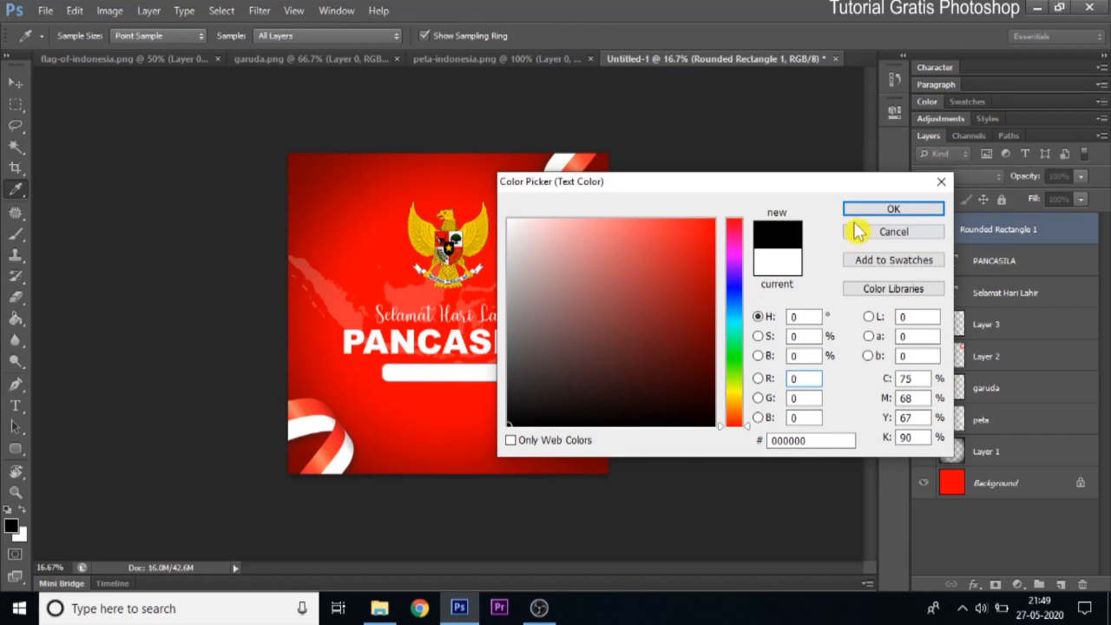
left_click(876, 209)
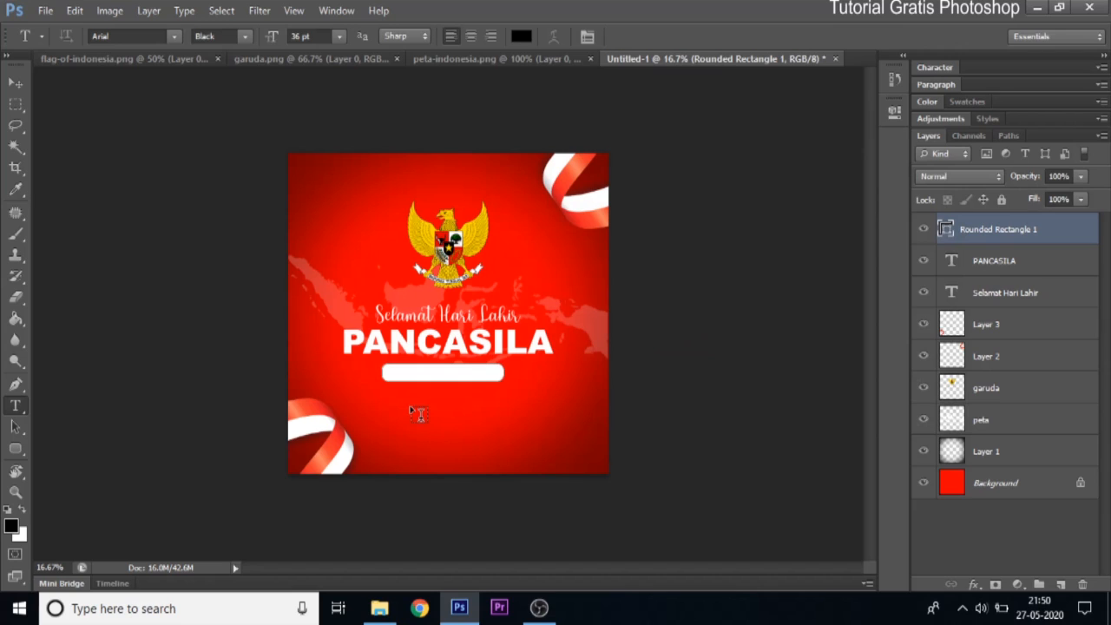
left_click(413, 409)
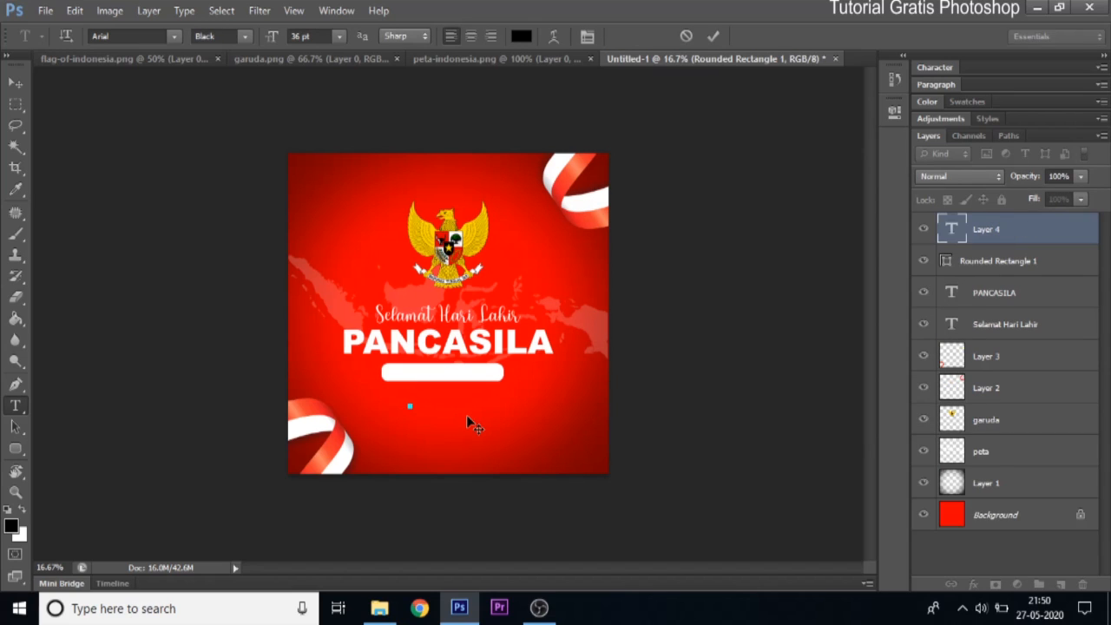
type("01 Juni     2020")
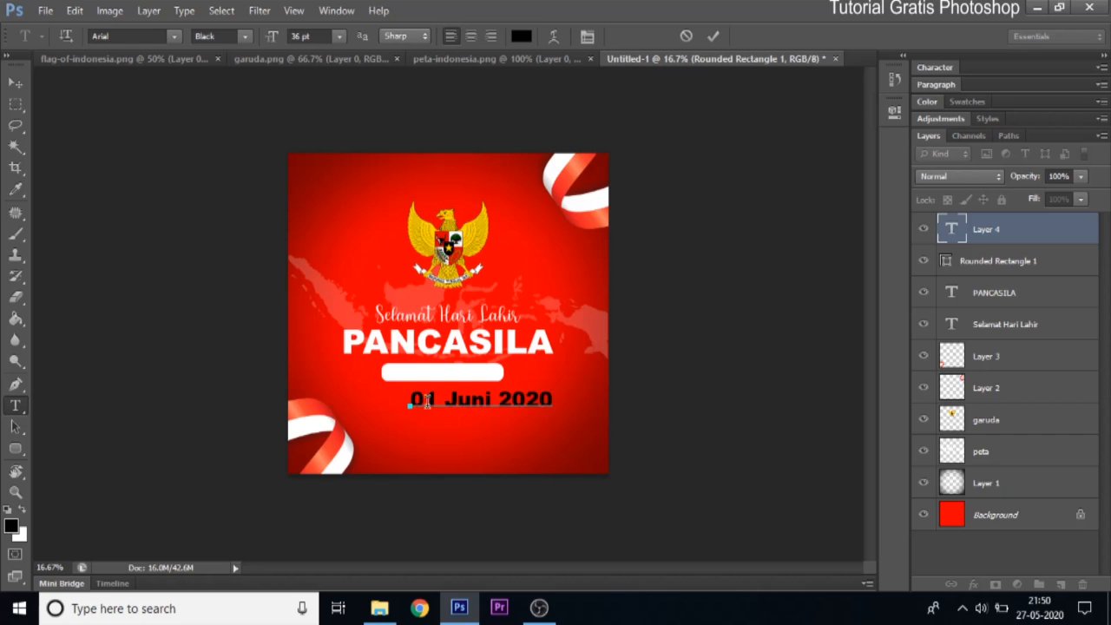
Change the whole "01 Juni 2020" line to the Regular style and move it onto the white rounded rectangle.
left_click_drag(410, 401, 574, 397)
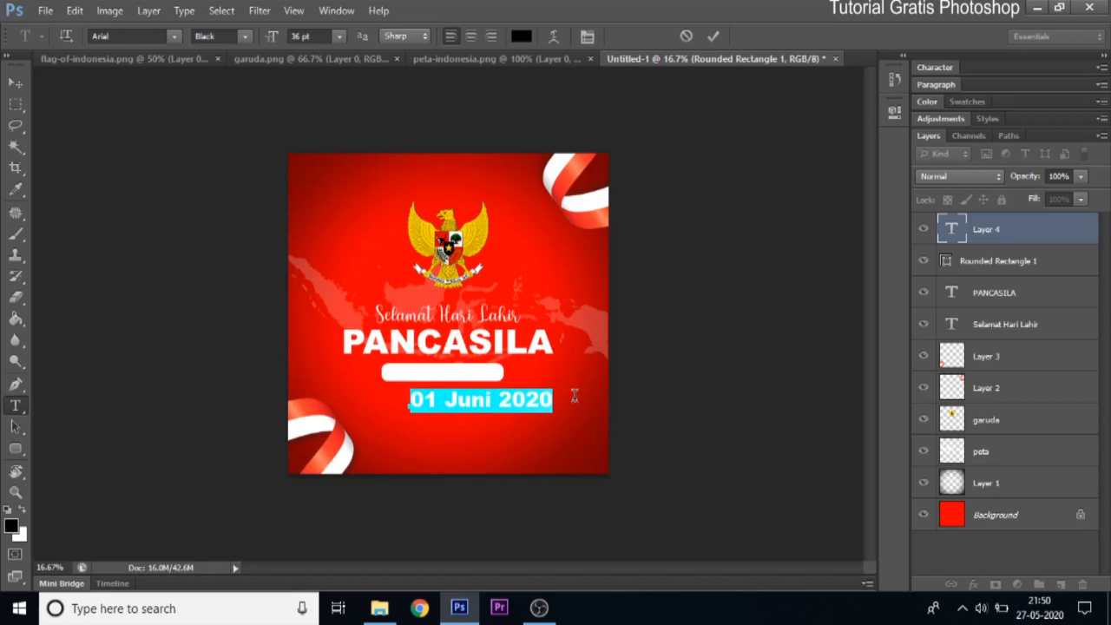
left_click(233, 36)
left_click(239, 64)
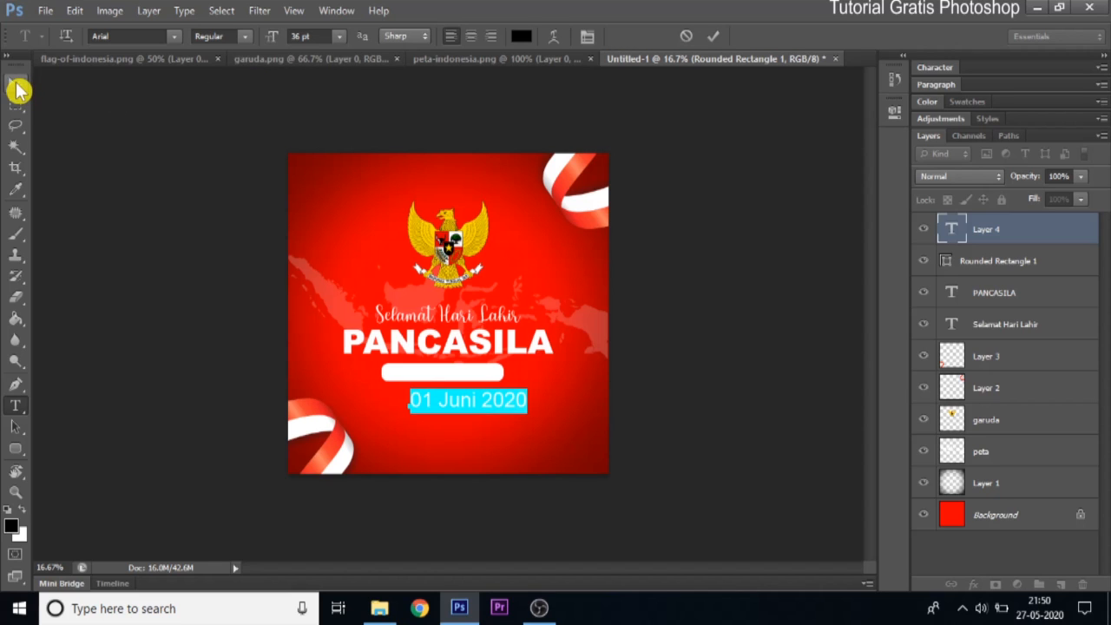
left_click(16, 82)
left_click_drag(451, 403, 431, 380)
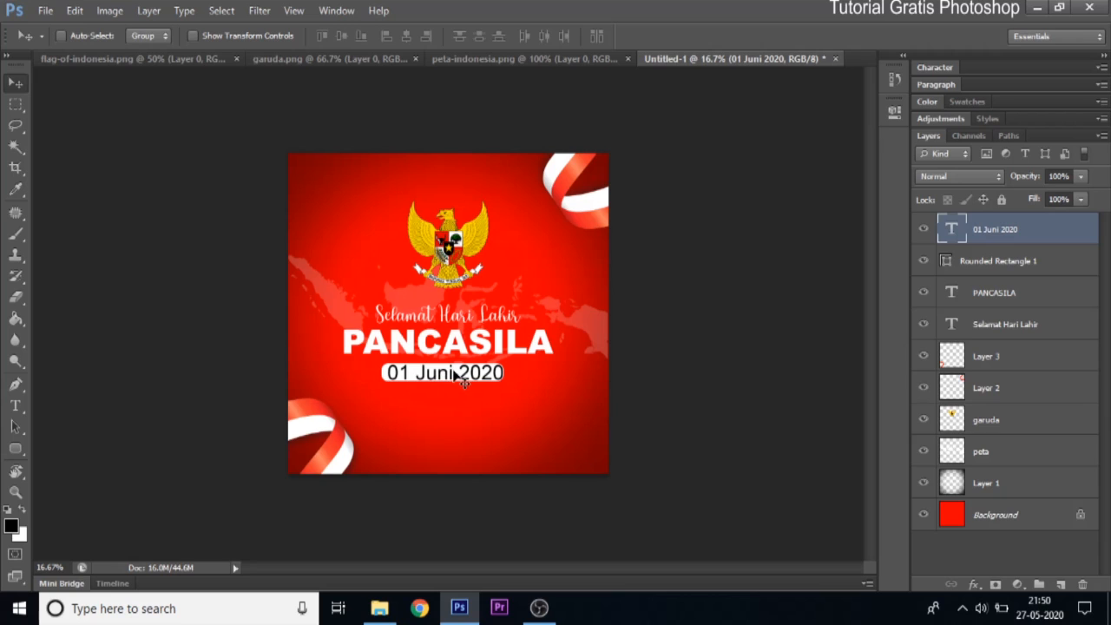
Scale the "01 Juni 2020" text to about 66% and align its horizontal center with the Background layer.
key("ctrl+t")
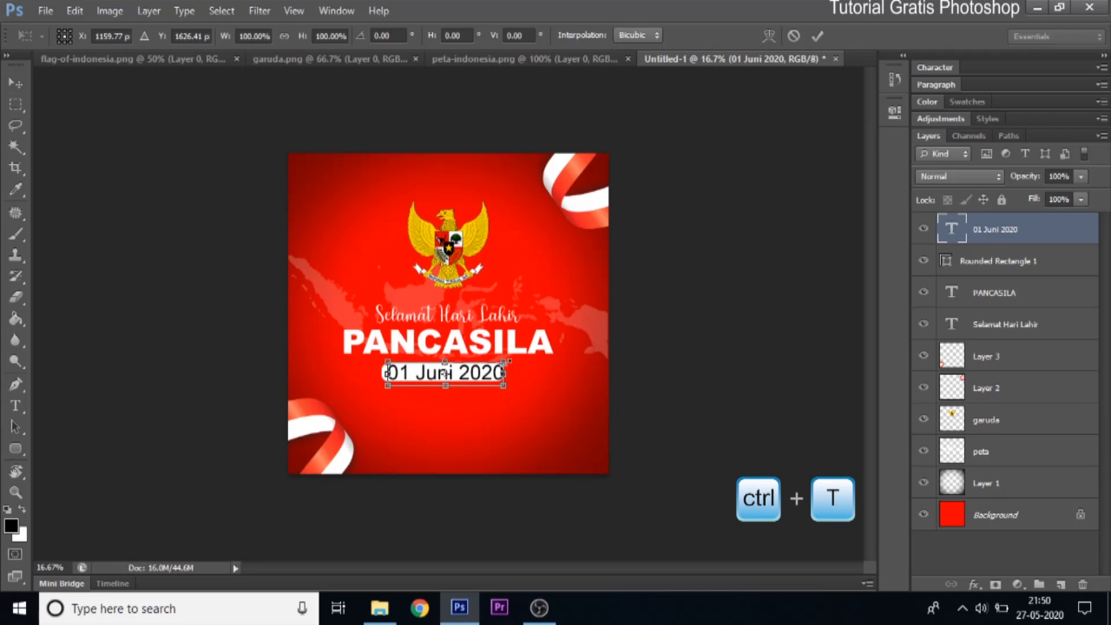
left_click_drag(509, 360, 488, 371)
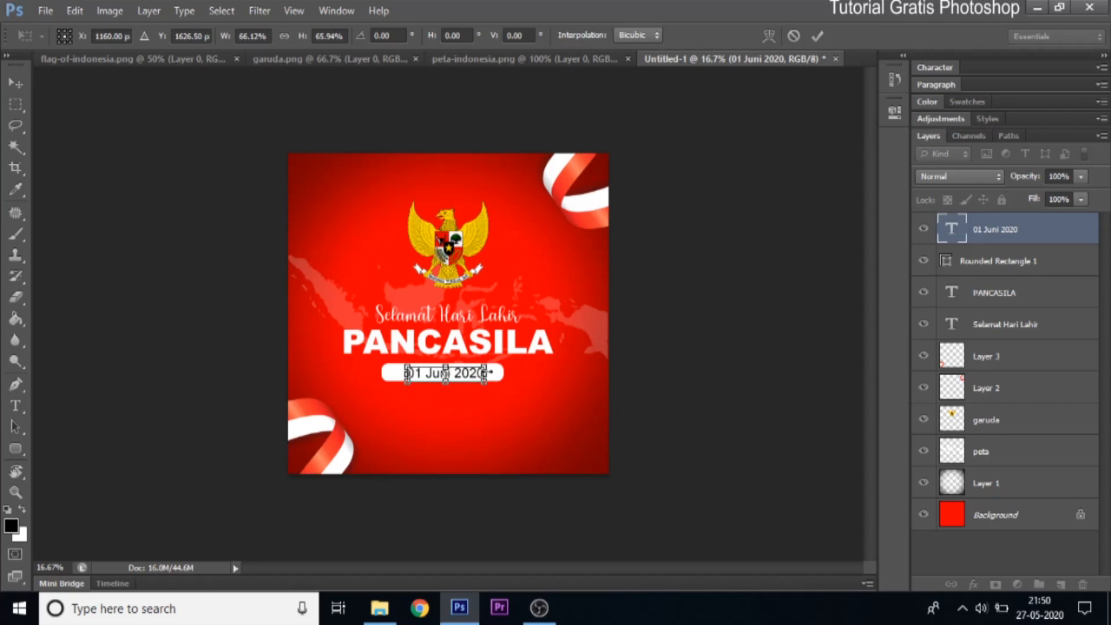
left_click(816, 36)
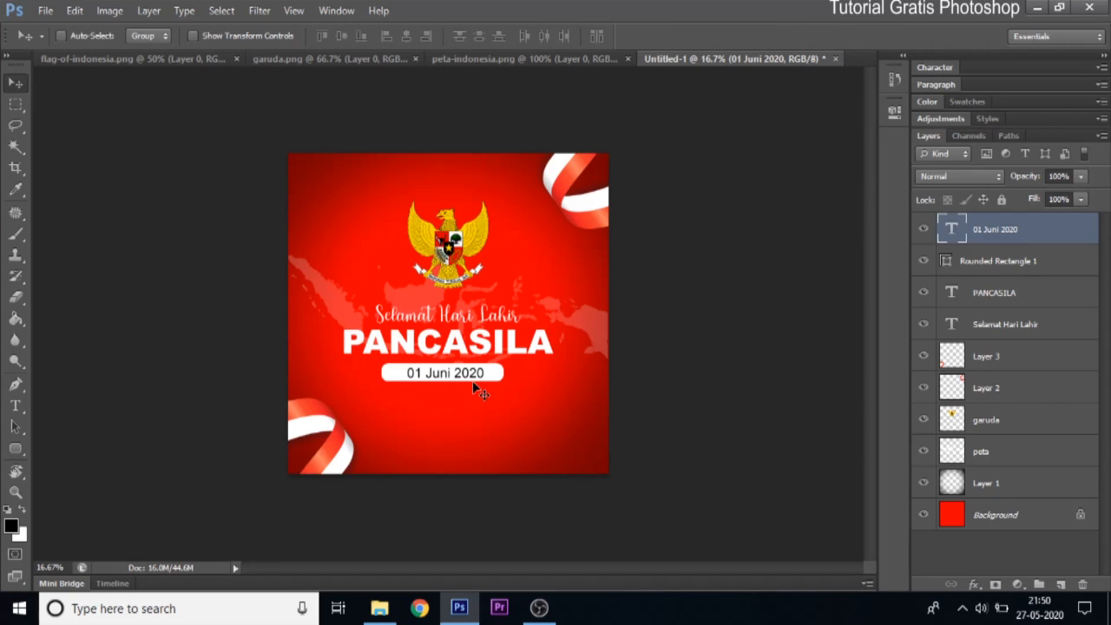
left_click(1012, 521, "ctrl")
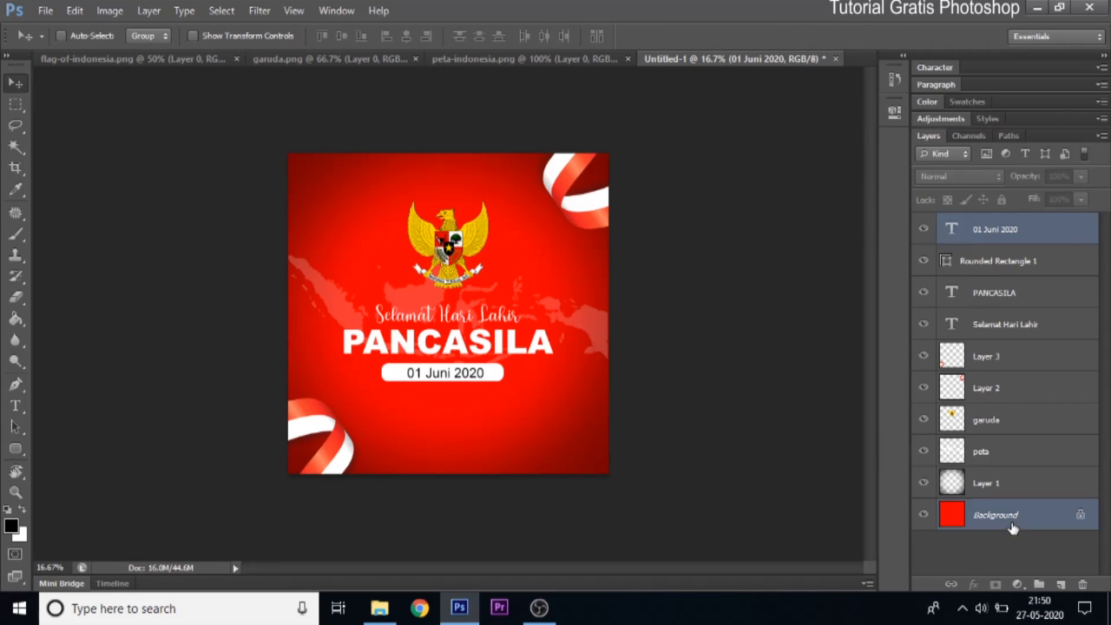
left_click(406, 37)
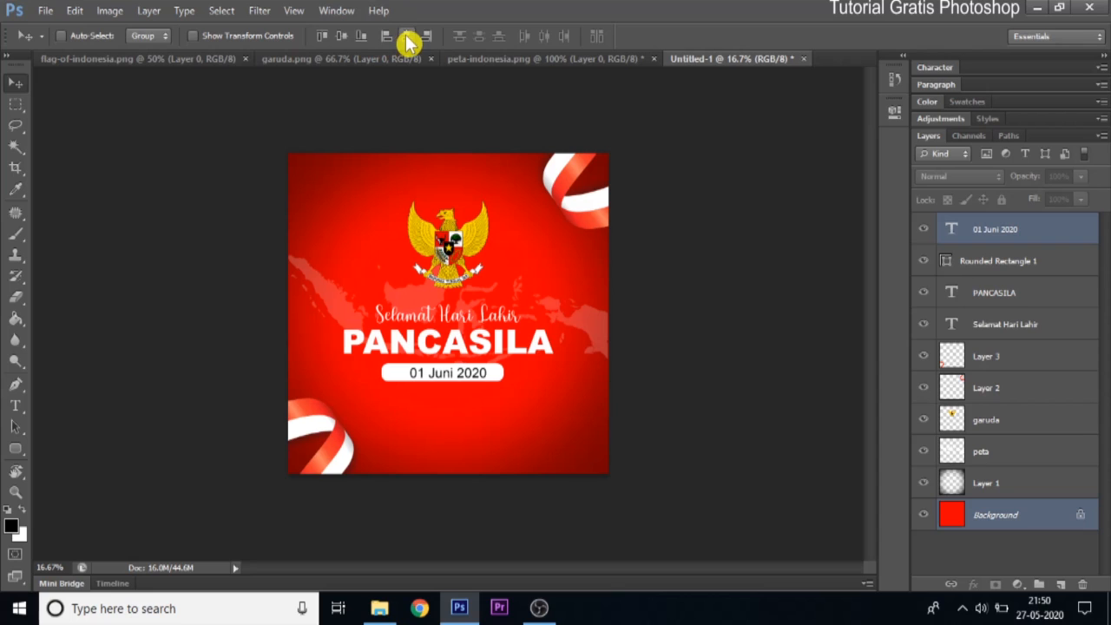
Shrink the white rounded rectangle around the date to about 73% width and 98% height so it fits the text.
right_click(492, 374)
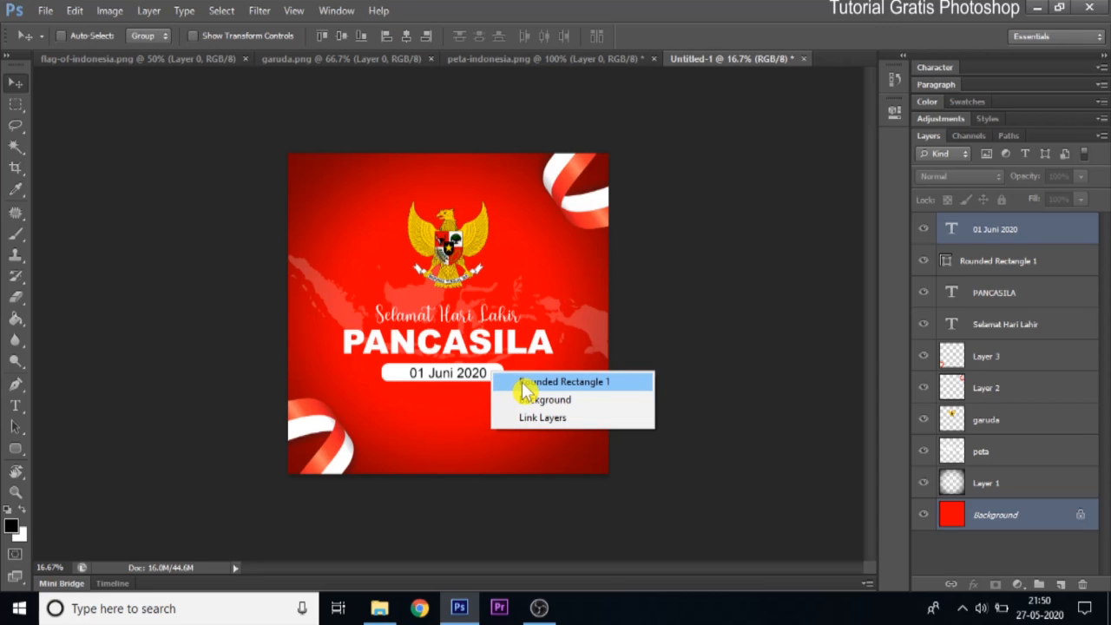
left_click(522, 384)
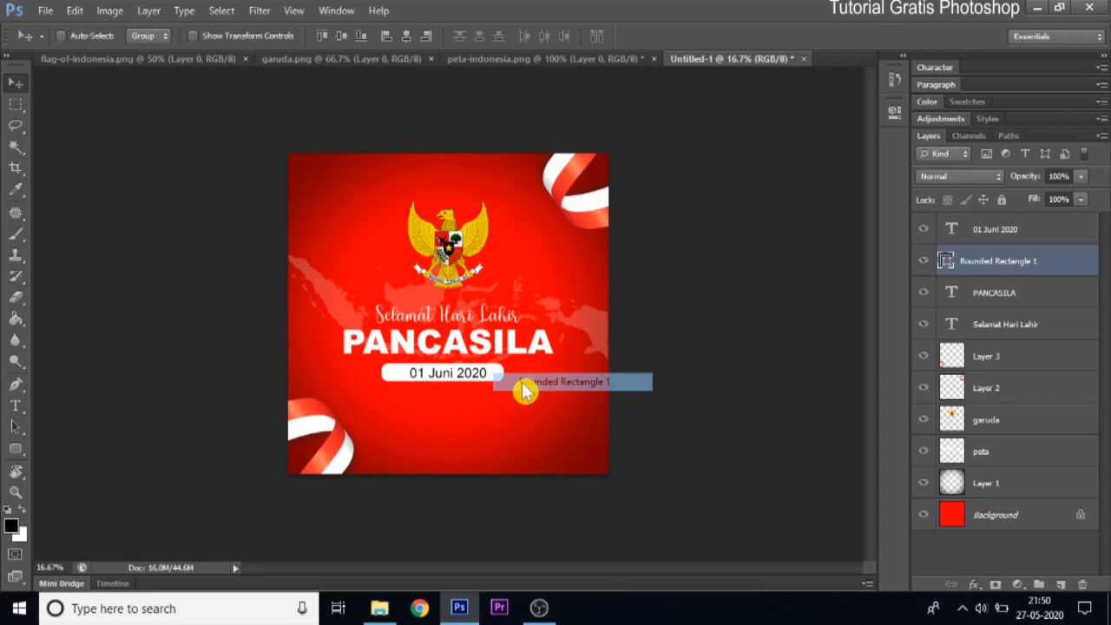
left_click(16, 492)
left_click(473, 373)
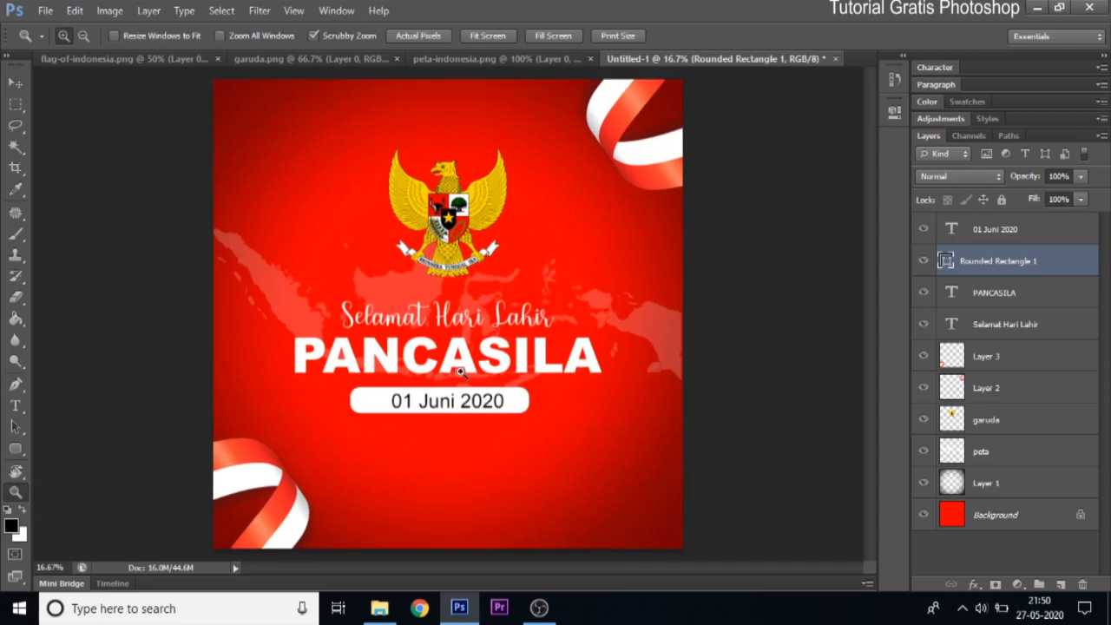
left_click(466, 423)
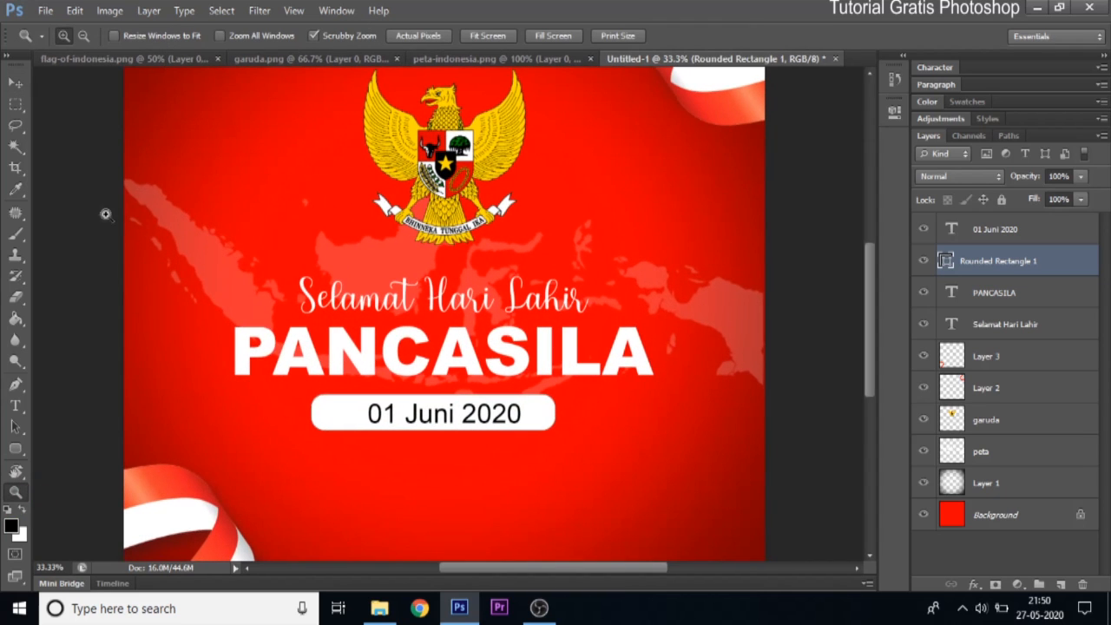
left_click(15, 82)
right_click(341, 420)
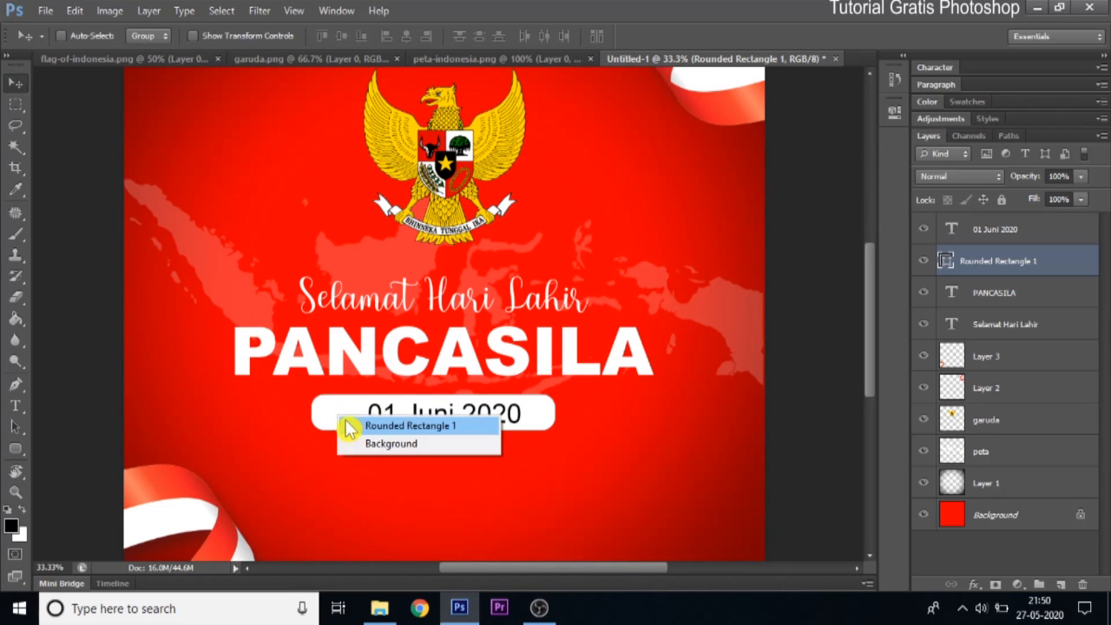
left_click(351, 426)
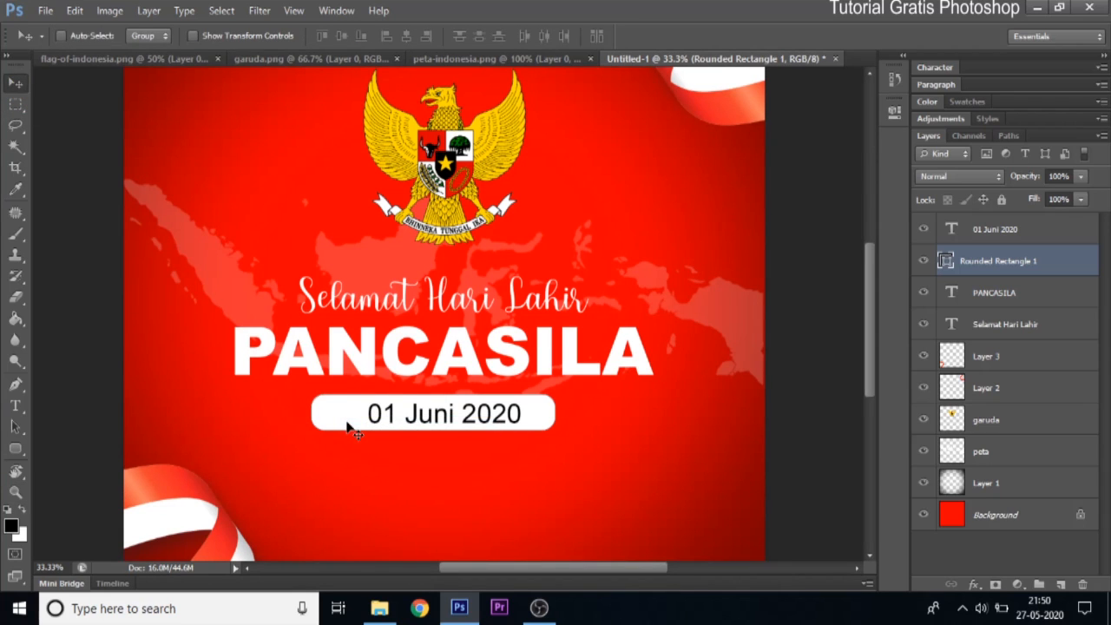
key("ctrl+t")
left_click_drag(312, 413, 355, 414)
mouse_move(551, 414)
left_mouse_down()
mouse_move(532, 417)
mouse_move(540, 422)
left_mouse_up()
left_click_drag(445, 395, 452, 396)
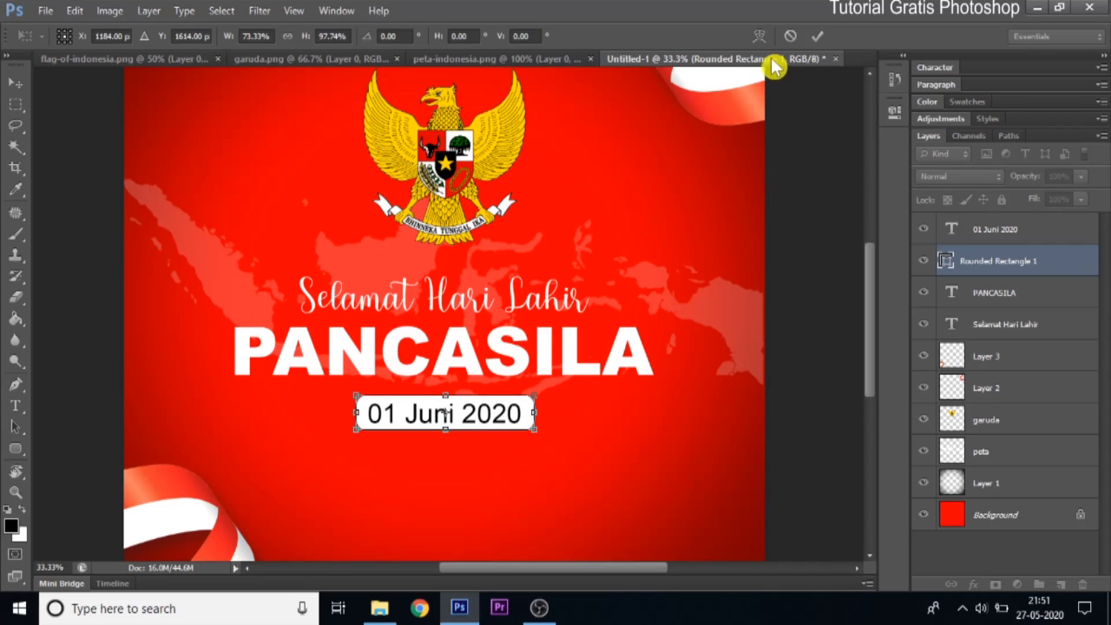
left_click(817, 40)
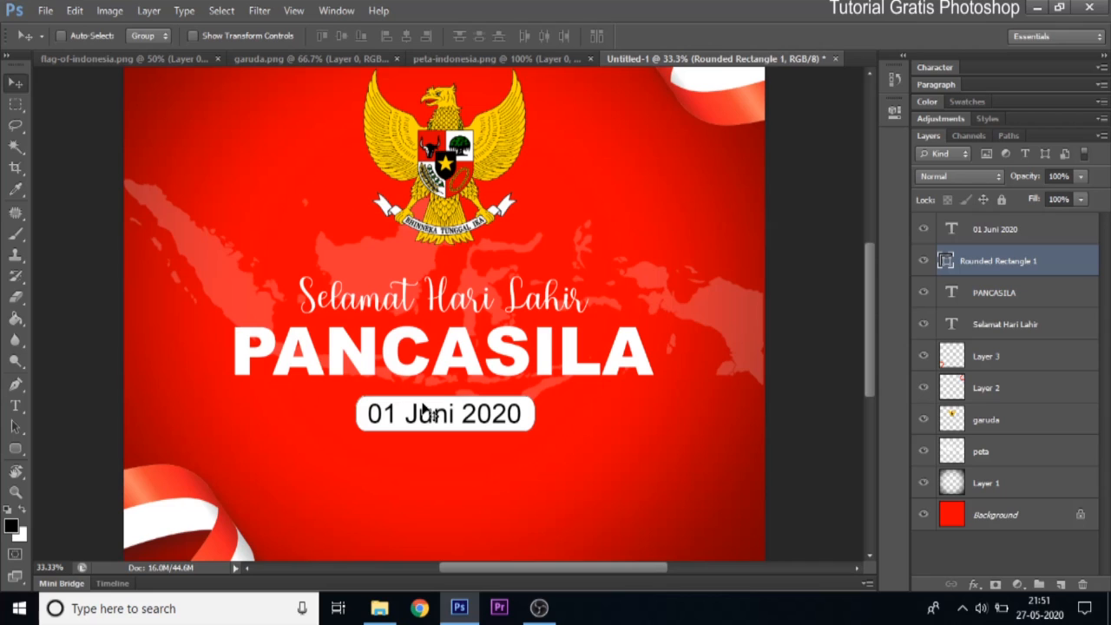
Add a horizontal text line reading "Tutorial Gratis Photoshop" in the empty red area below the date label.
left_click(16, 406)
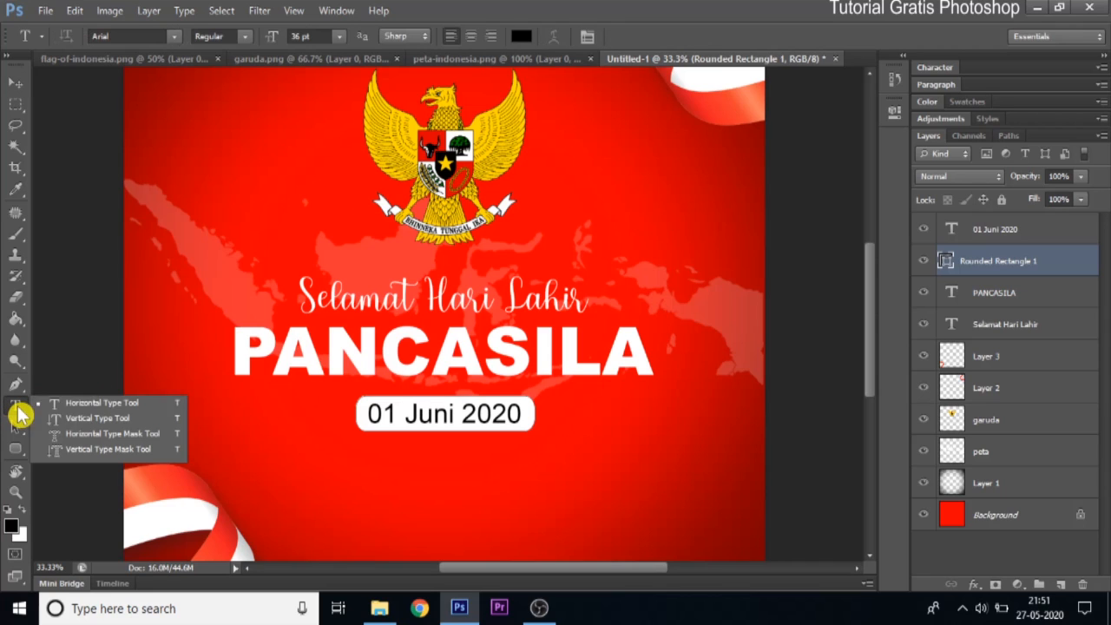
left_click(89, 405)
scroll(447, 453, "down", 5)
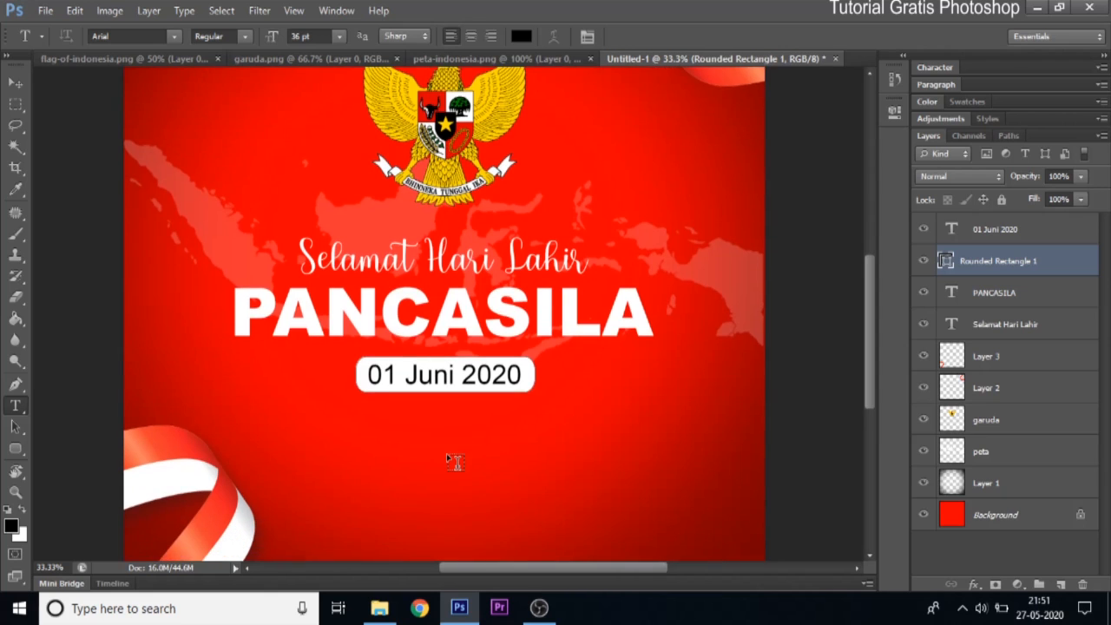
left_click(418, 444)
type("T")
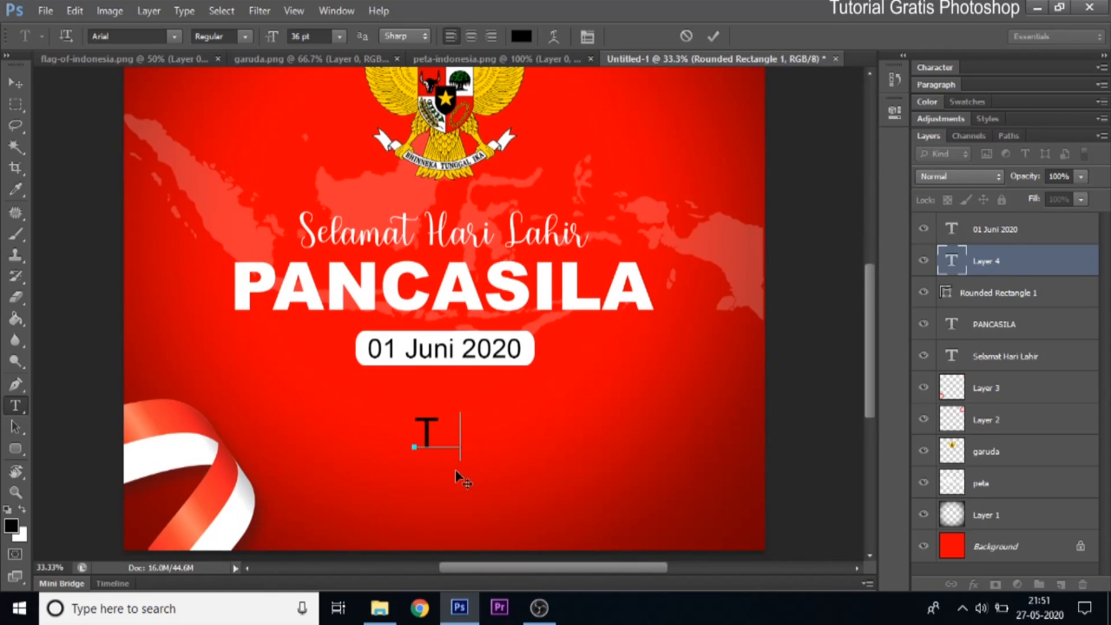
type("utorial Grat")
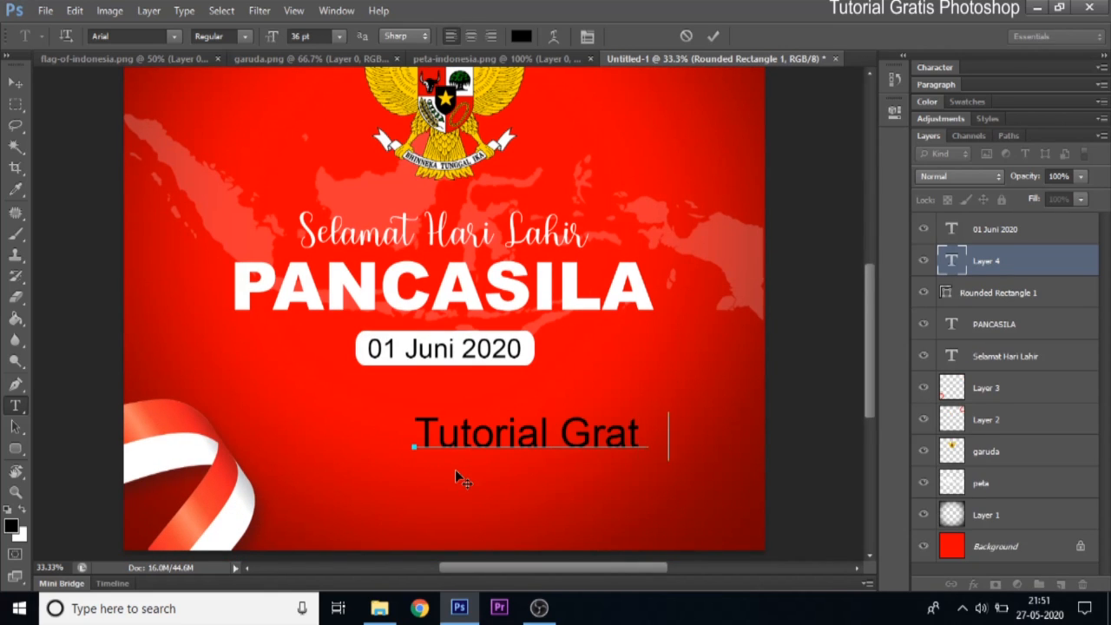
type("is P hot")
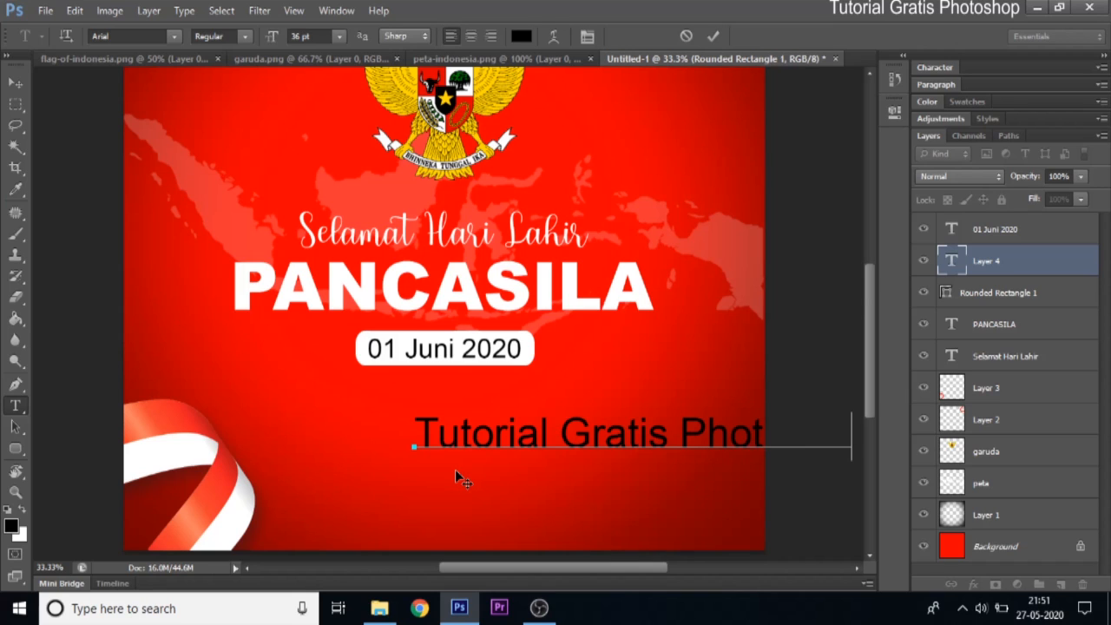
left_click(15, 82)
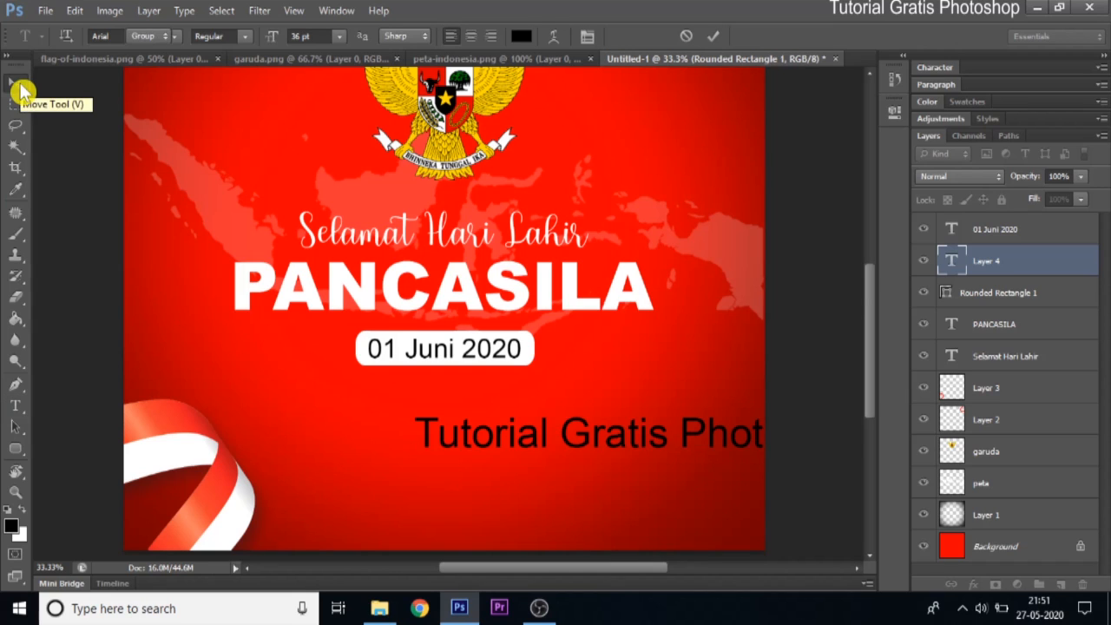
Scale the "Tutorial Gratis Photoshop" text to about 29% and shift it back toward the middle below the date label.
key("ctrl+t")
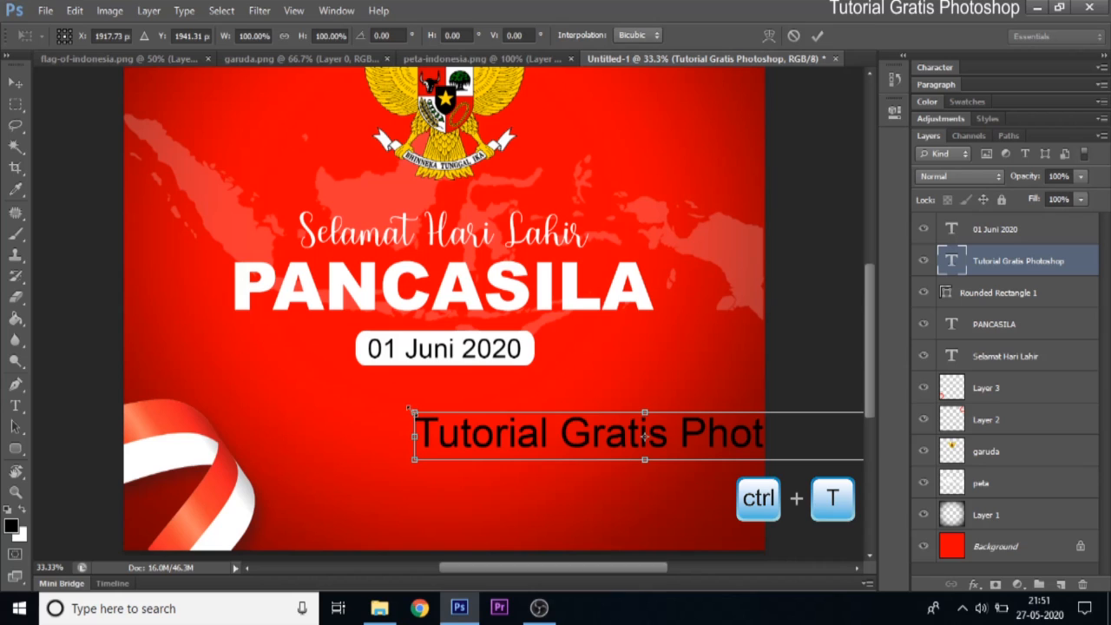
left_click_drag(412, 408, 486, 451)
left_click_drag(614, 431, 577, 439)
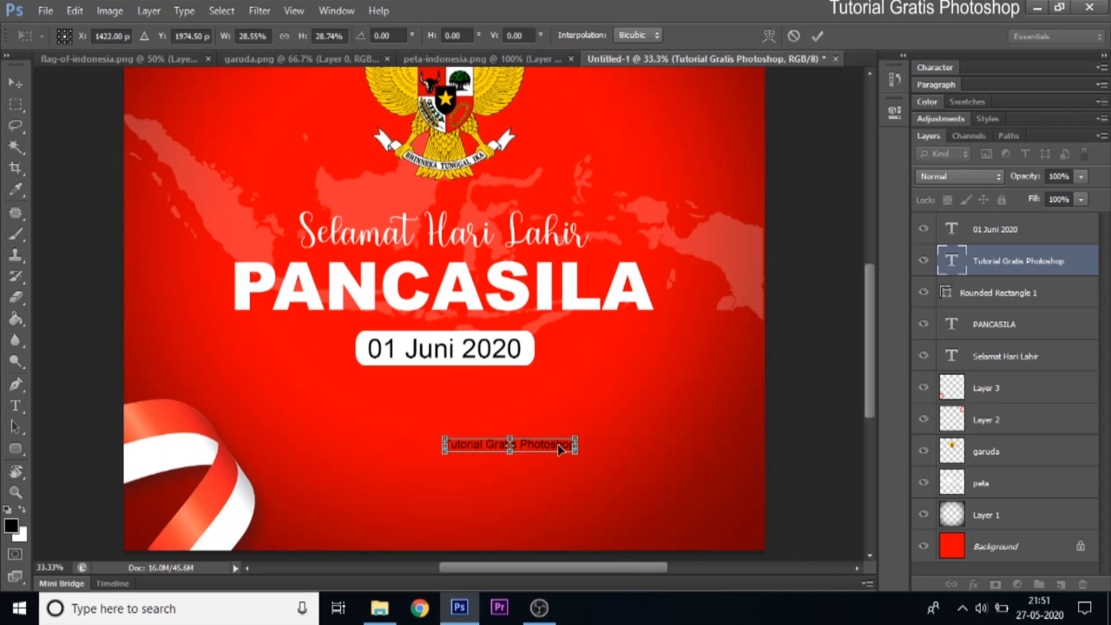
left_click(816, 36)
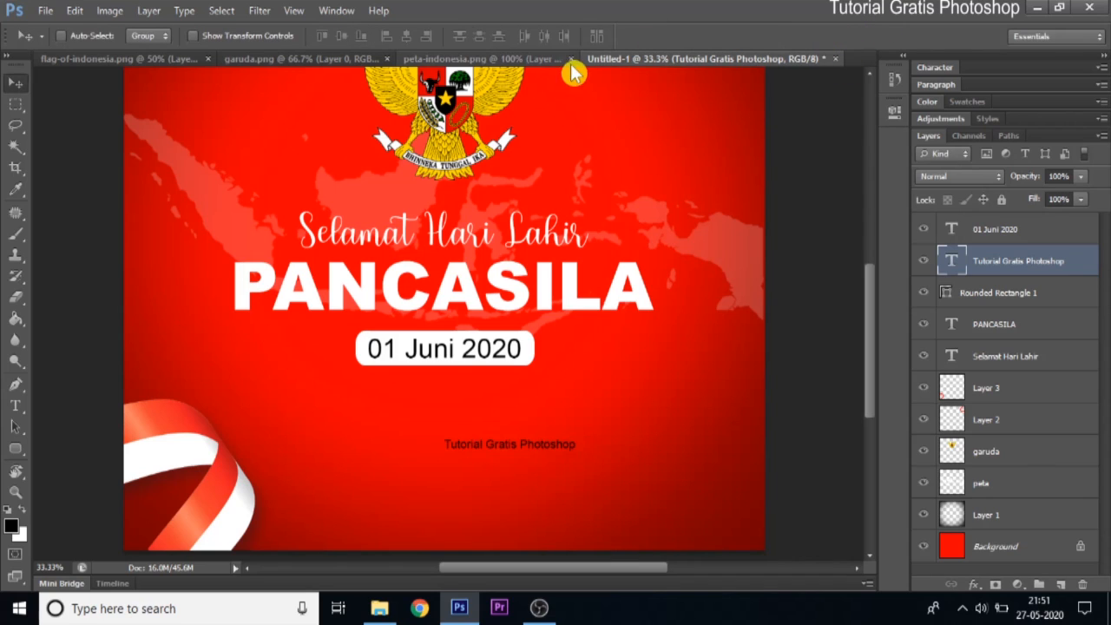
Change the color of the "Tutorial Gratis Photoshop" text to white (#ffffff).
left_click(15, 405)
left_click(528, 35)
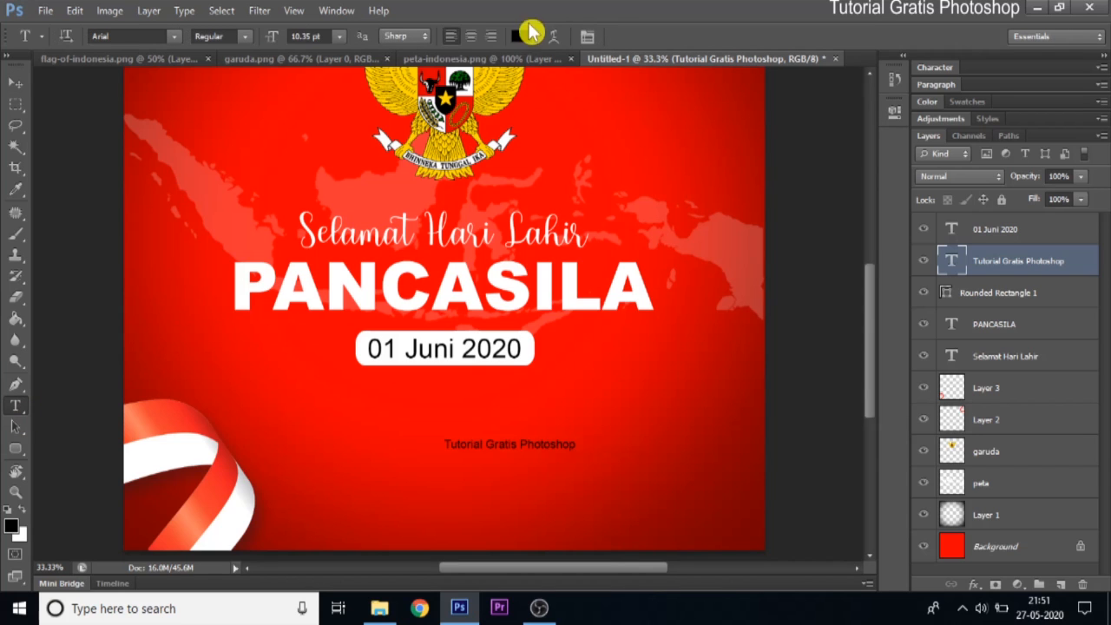
left_click_drag(545, 320, 369, 117)
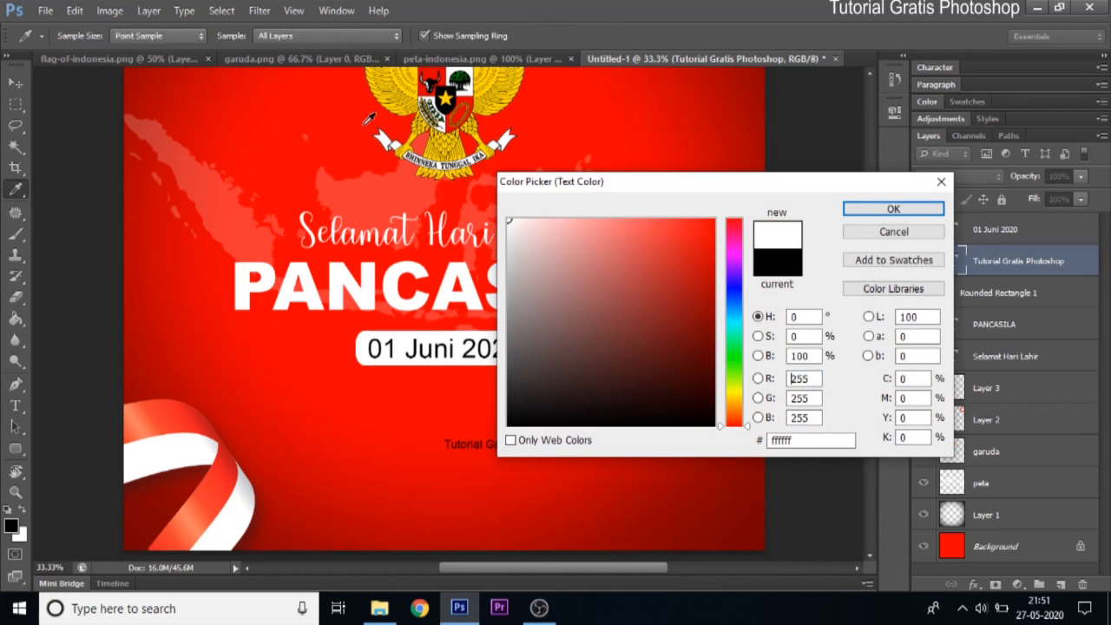
left_click(872, 216)
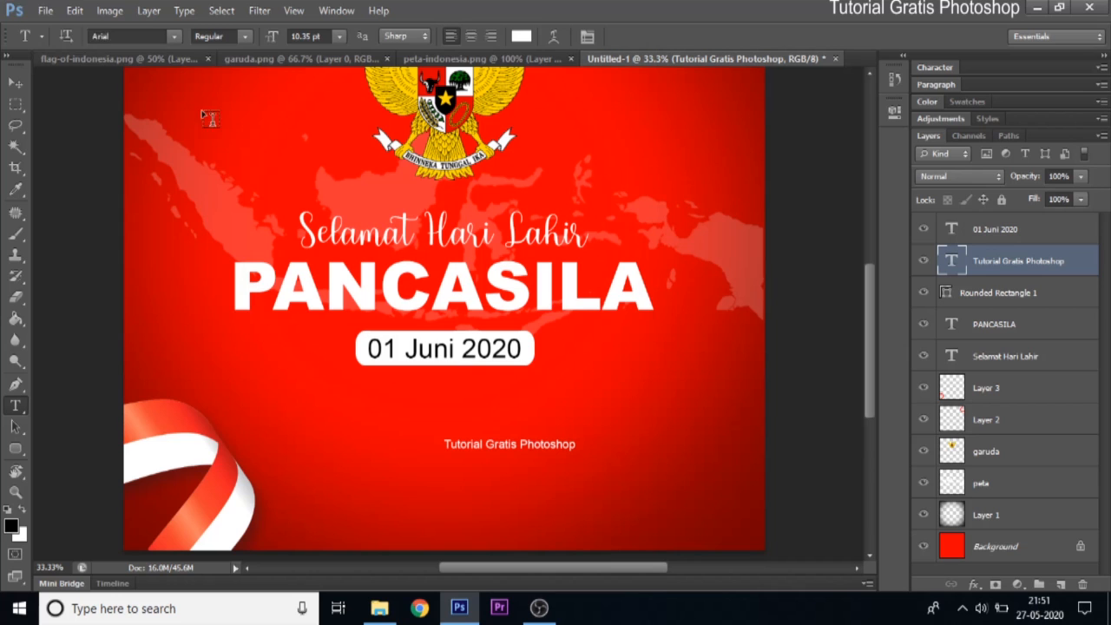
Start opening an image file and browse to the Logo folder on Local Disk (G:).
left_click(43, 13)
left_click(60, 47)
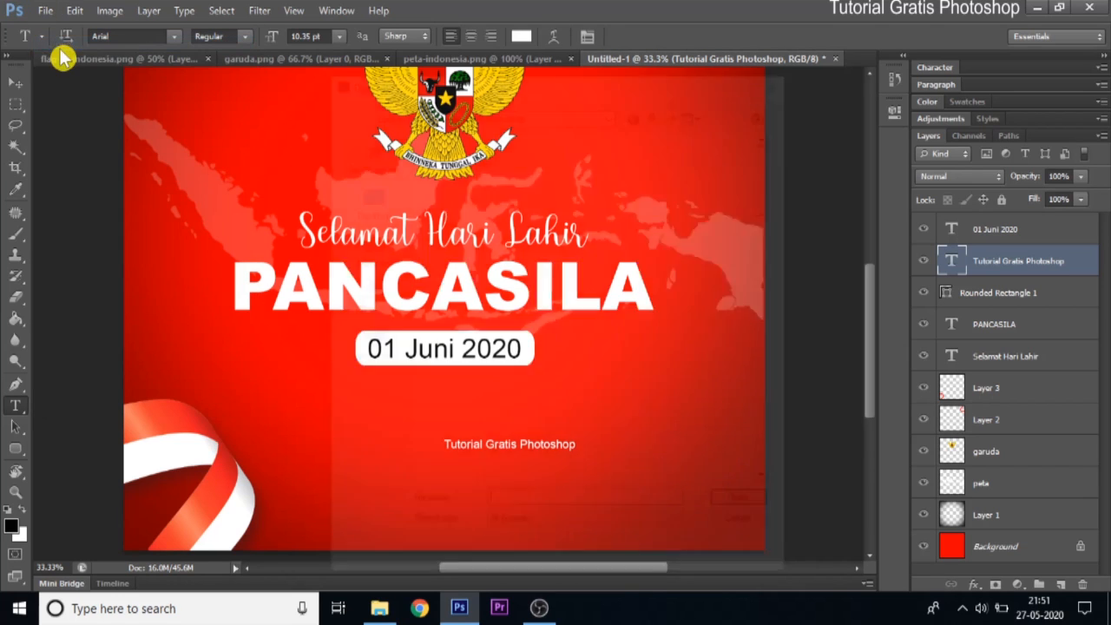
left_click(468, 110)
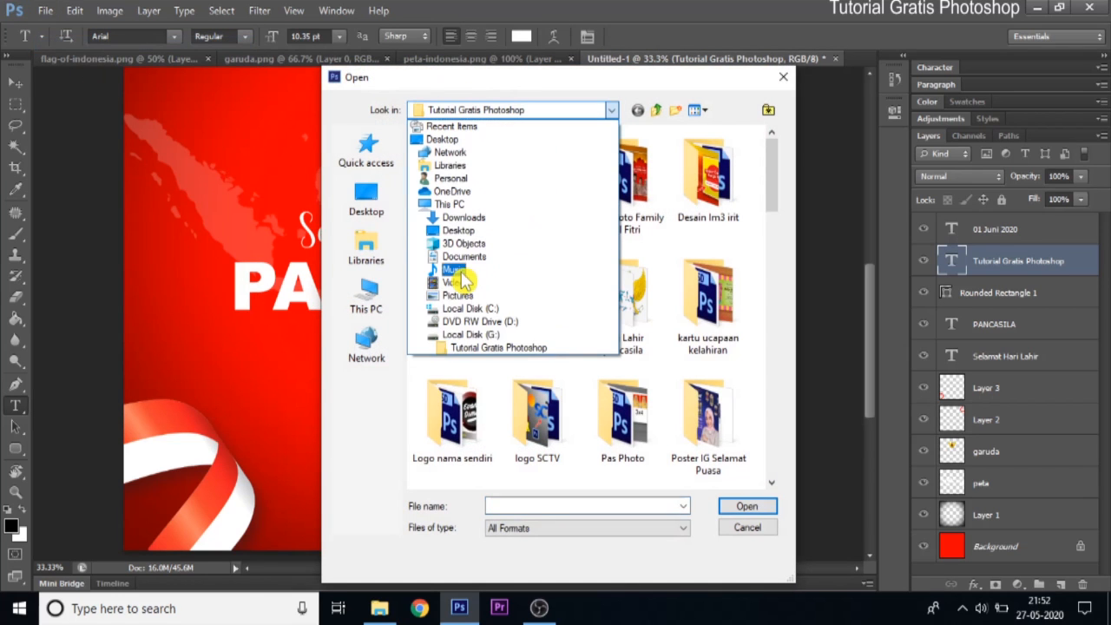
left_click(481, 337)
left_click(544, 316)
key("l")
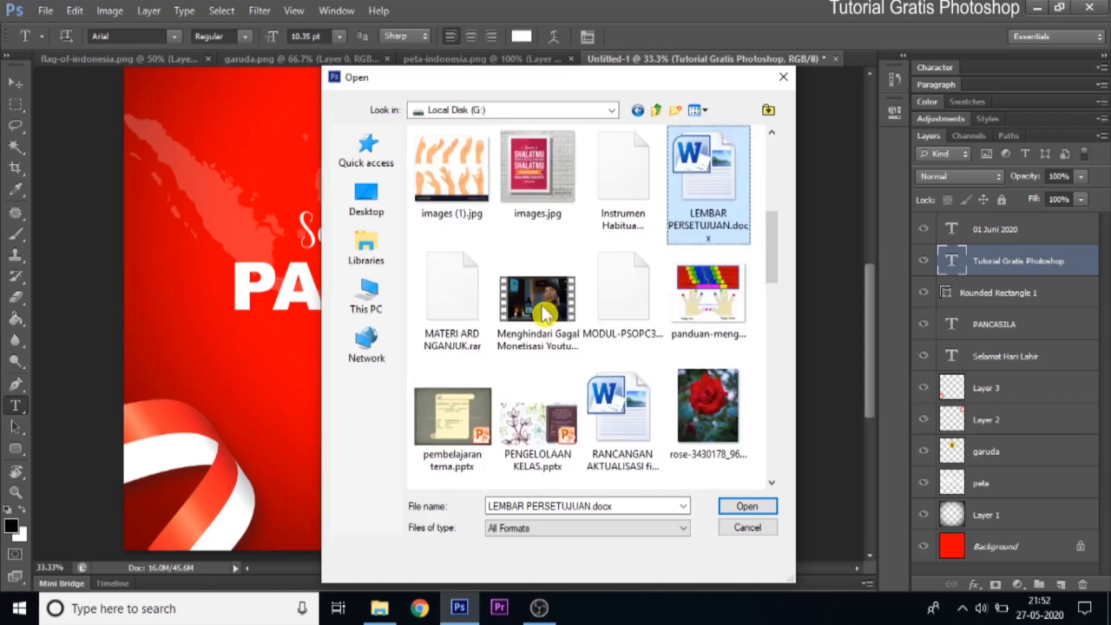
key("o")
double_click(460, 191)
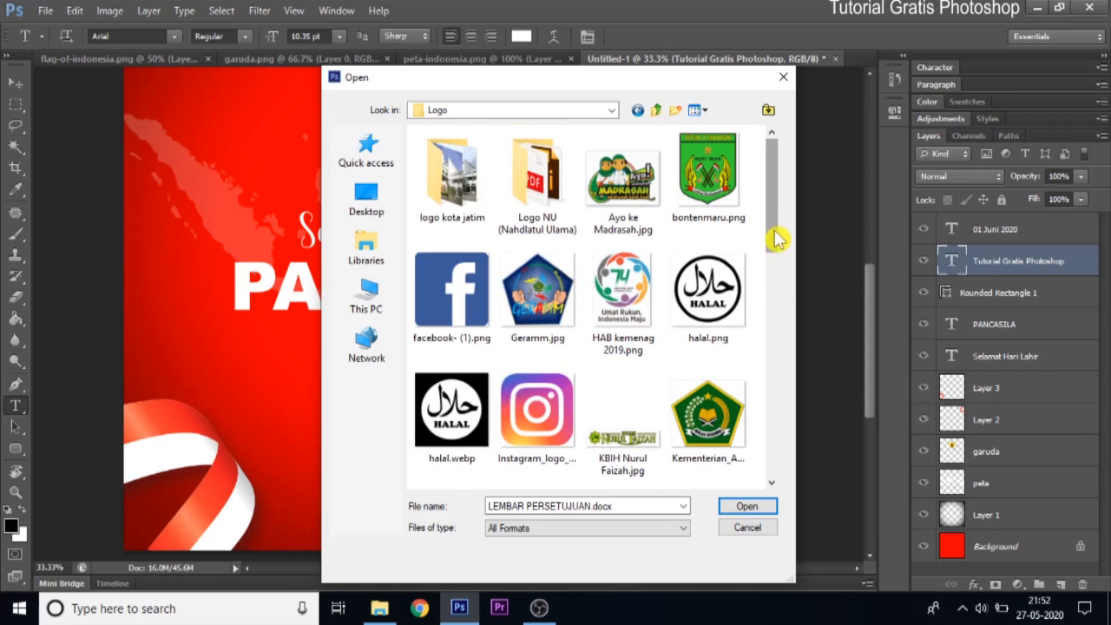
Find Youtube.jpg in the Logo folder and open it.
left_click_drag(774, 232, 778, 454)
key("BackSpace")
double_click(468, 187)
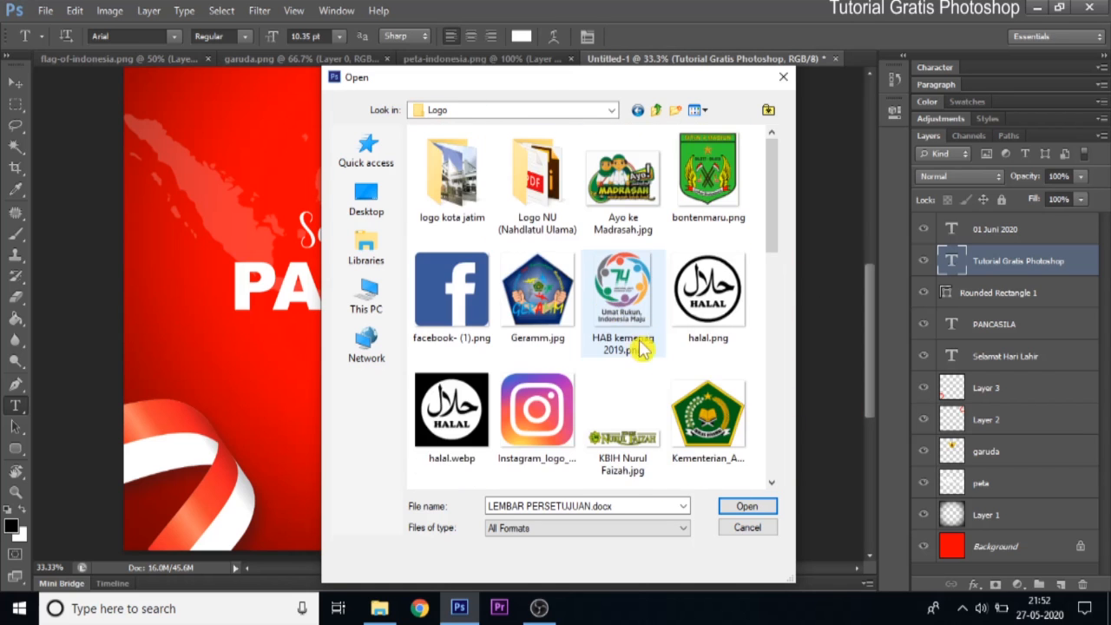
left_click_drag(771, 240, 784, 486)
left_click(633, 465)
left_click(748, 508)
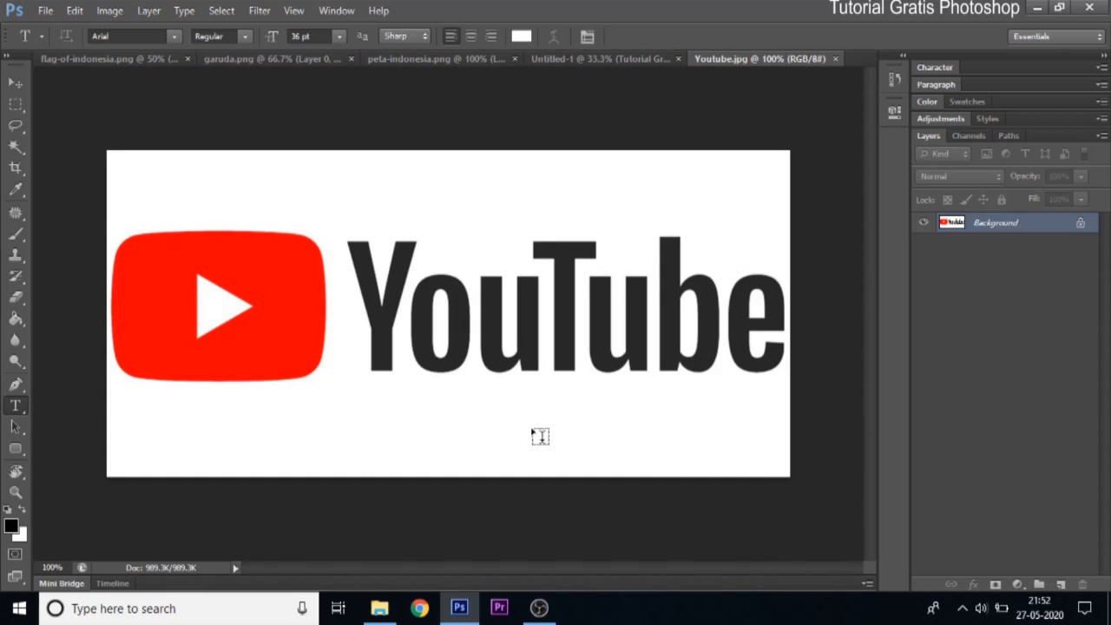
Select the red play-button shape of the YouTube logo with the Magic Wand and move it into the greeting document beside the credit text.
left_click(16, 147)
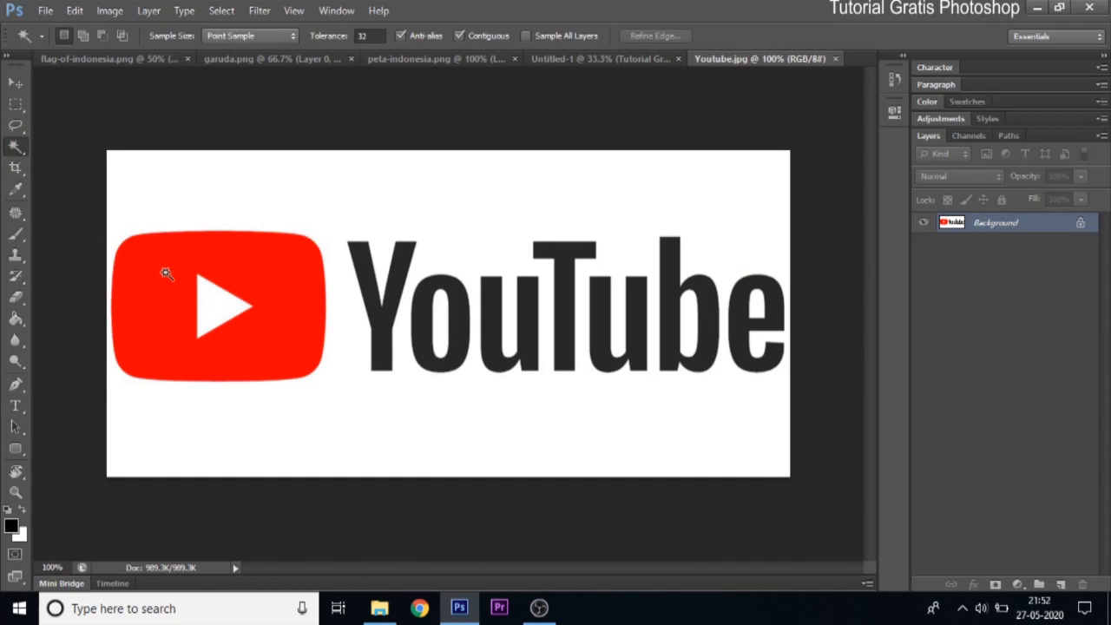
left_click(251, 270)
left_click(15, 87)
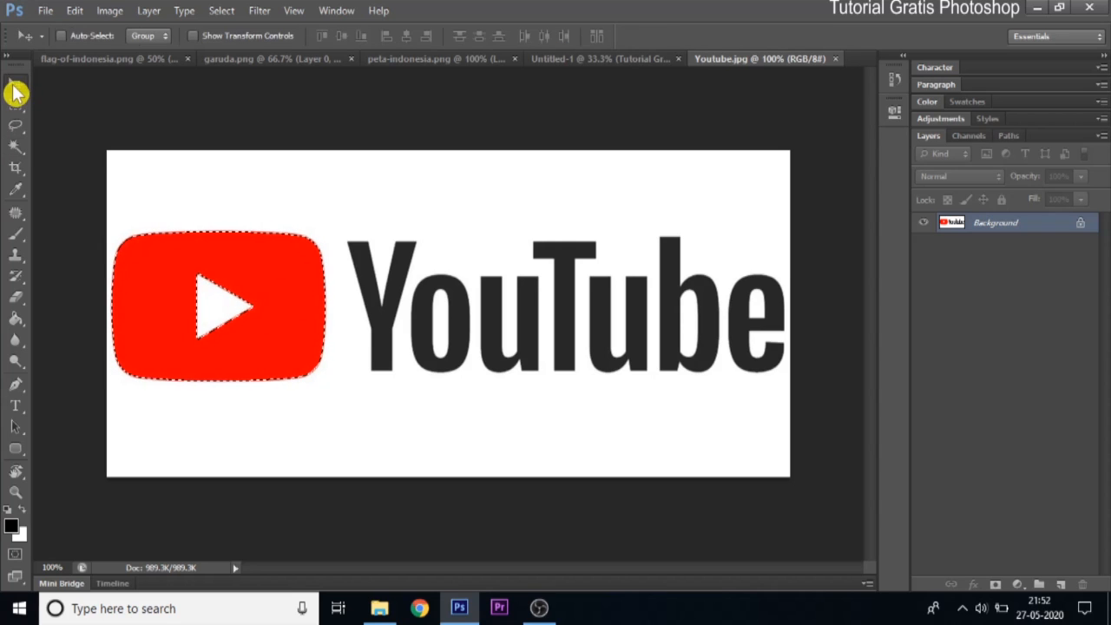
left_click_drag(260, 252, 398, 442)
Turn the YouTube icon white by raising its Hue/Saturation lightness to the maximum.
key("ctrl+u")
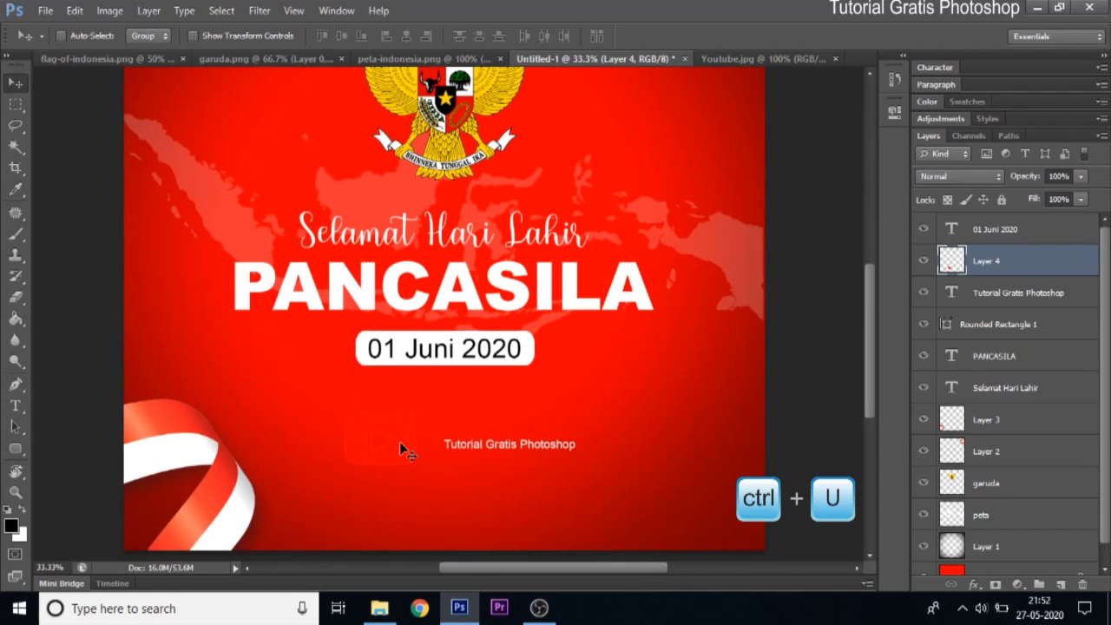
left_click_drag(776, 385, 1013, 379)
left_click(965, 219)
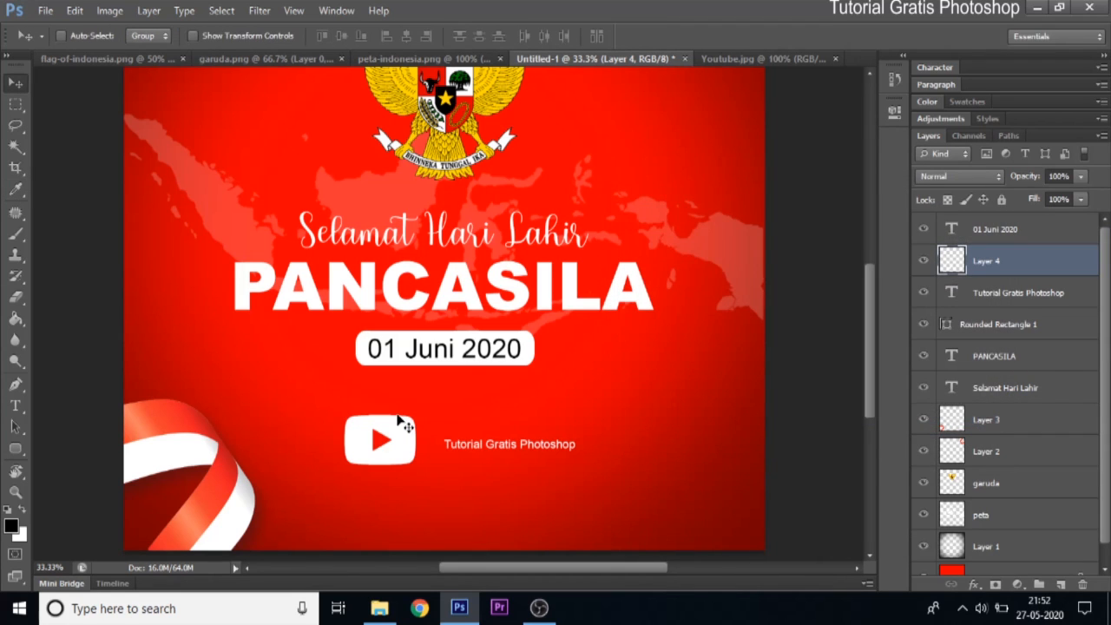
Shrink the white YouTube icon proportionally until it is slightly taller than the credit text, keeping it level with that line.
key("ctrl+t")
left_click_drag(421, 412, 389, 433)
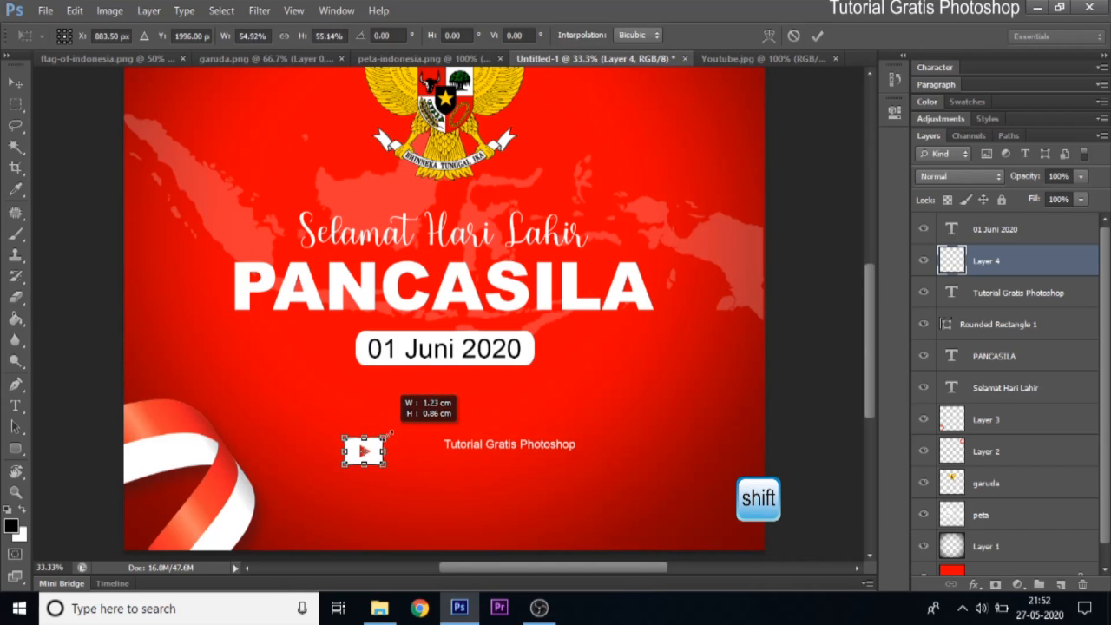
left_click_drag(345, 463, 357, 457)
left_click(817, 35)
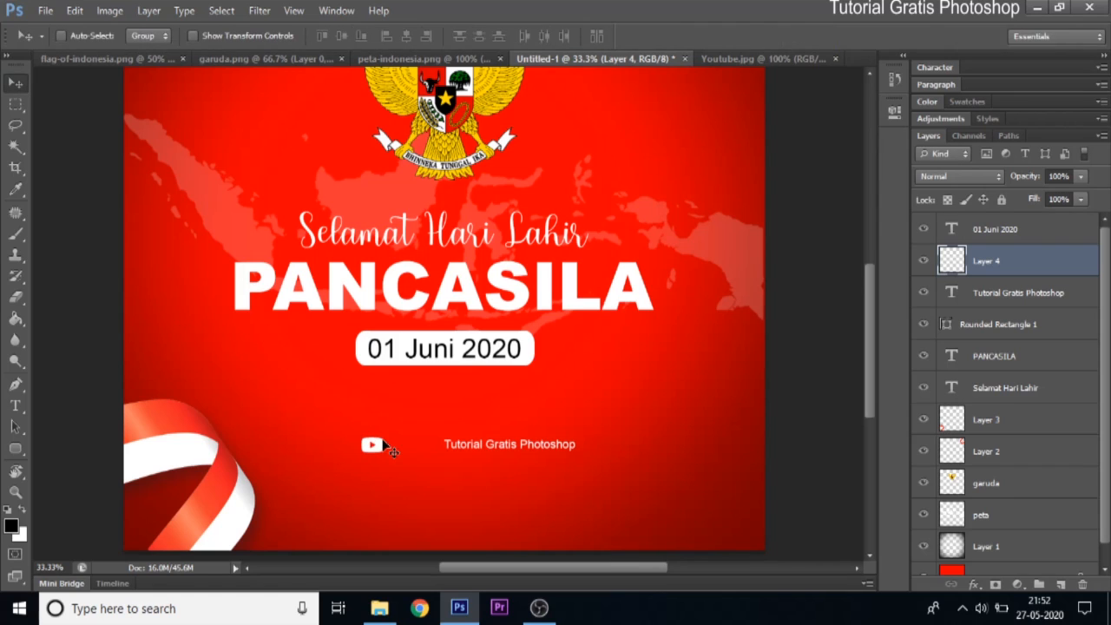
Move the "Tutorial Gratis Photoshop" text right beside the YouTube icon and enlarge it to about 110%.
right_click(457, 448)
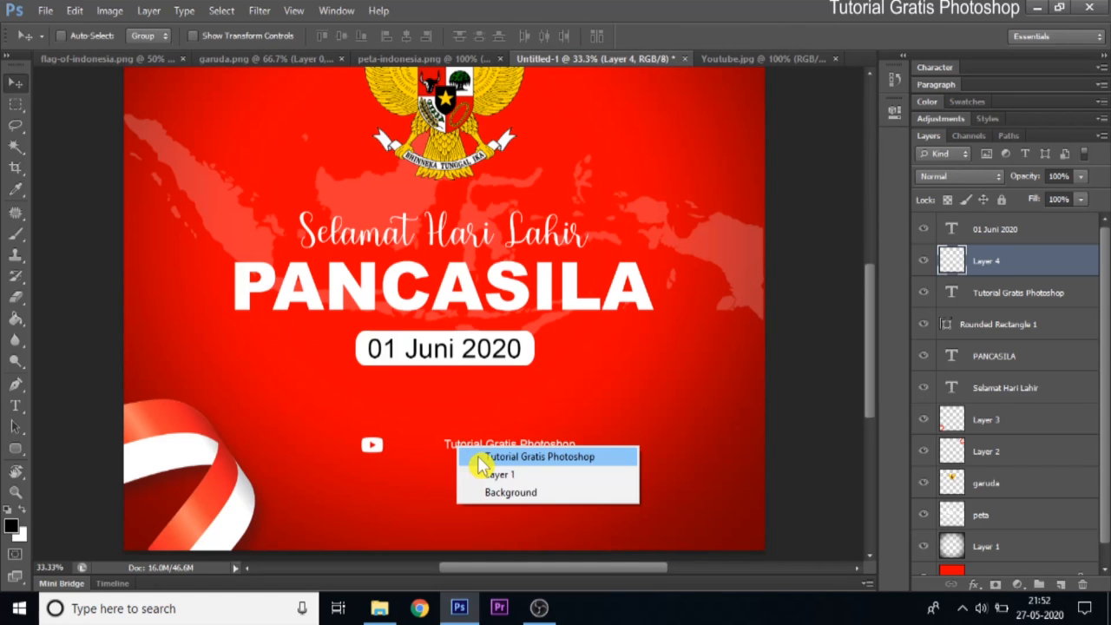
left_click(478, 457)
left_click_drag(476, 450, 427, 451)
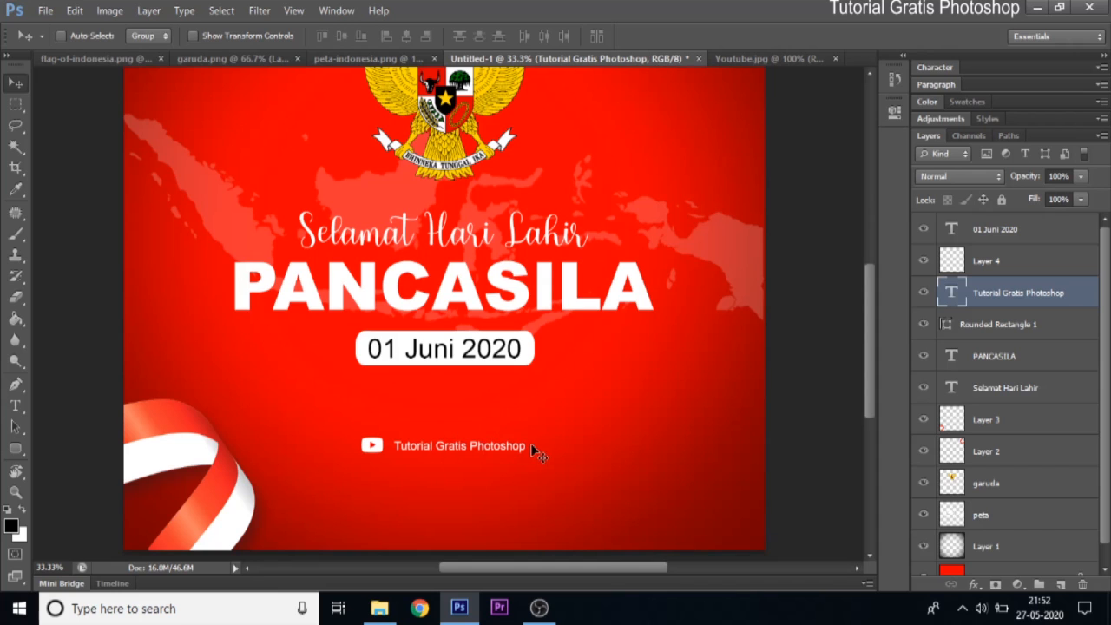
key("ctrl+t")
left_click_drag(536, 436, 541, 434)
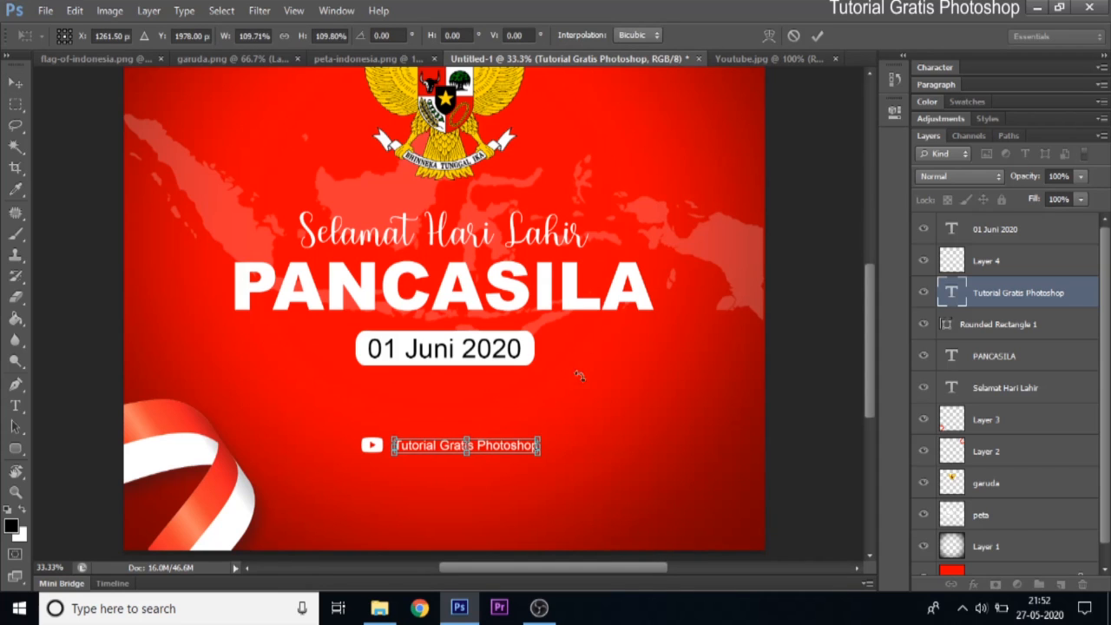
left_click(816, 36)
Open the layer style settings of the PANCASILA text, with Gradient Overlay turned off.
key("z")
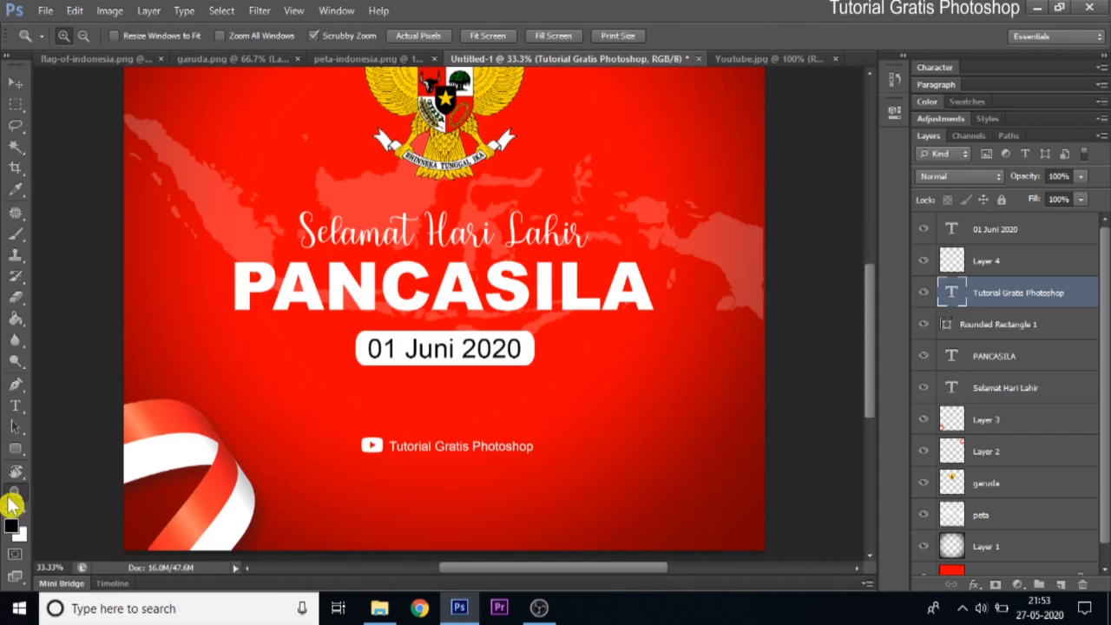
right_click(492, 297)
left_click(503, 303)
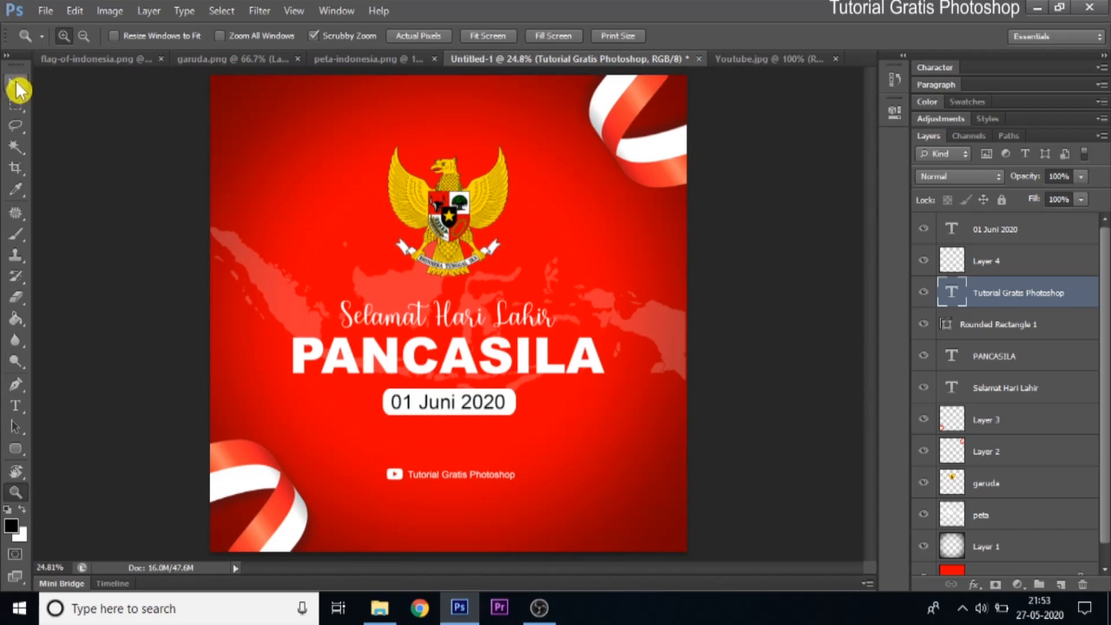
left_click(15, 85)
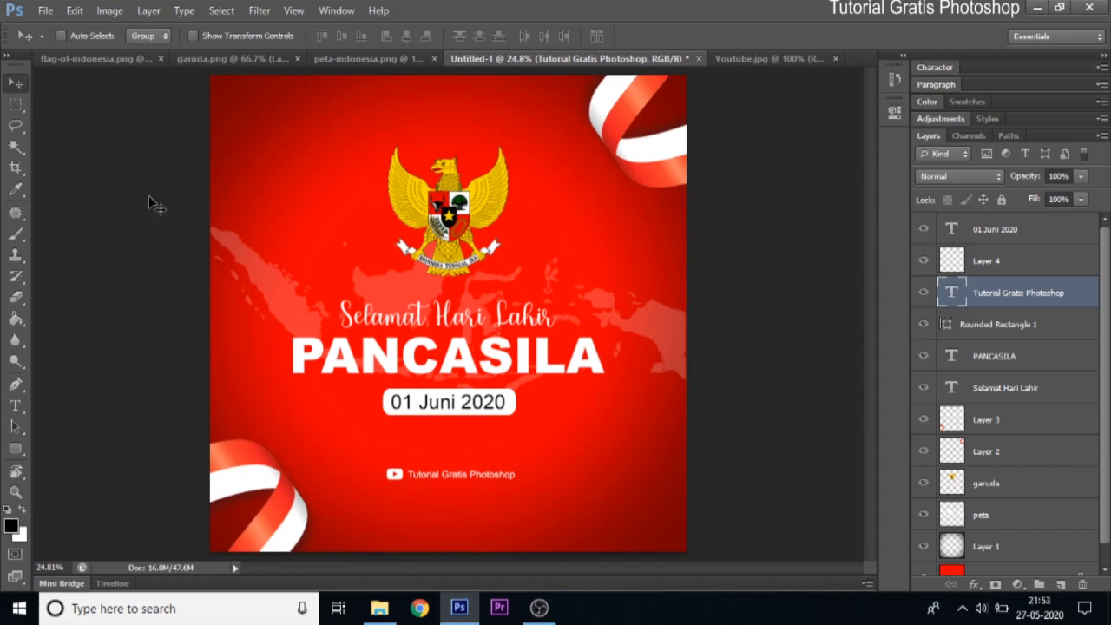
right_click(506, 365)
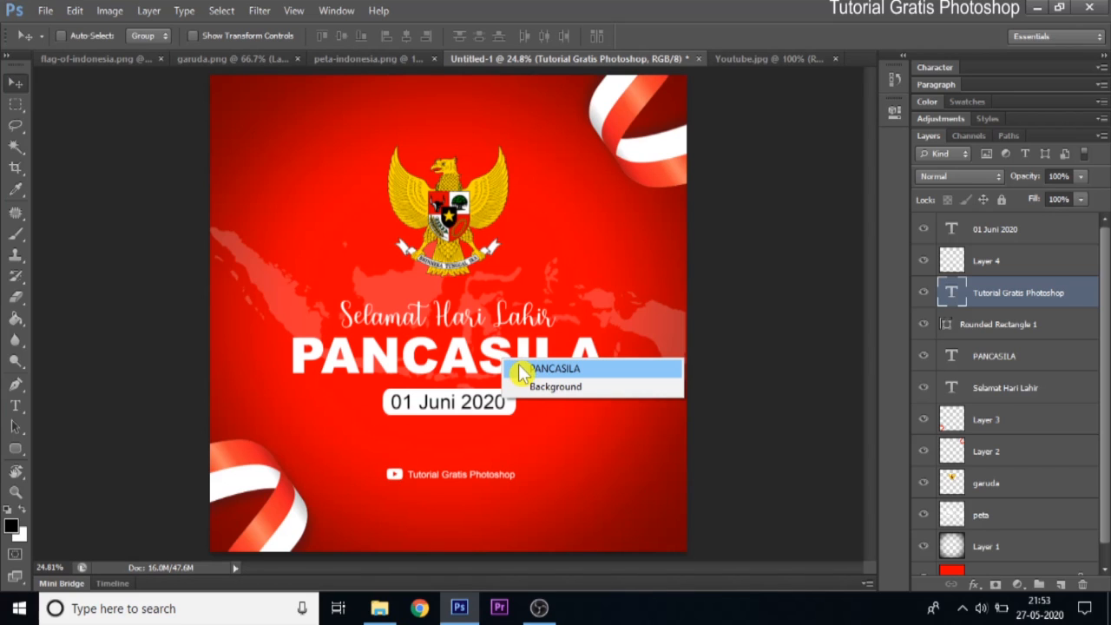
left_click(520, 369)
left_click(973, 584)
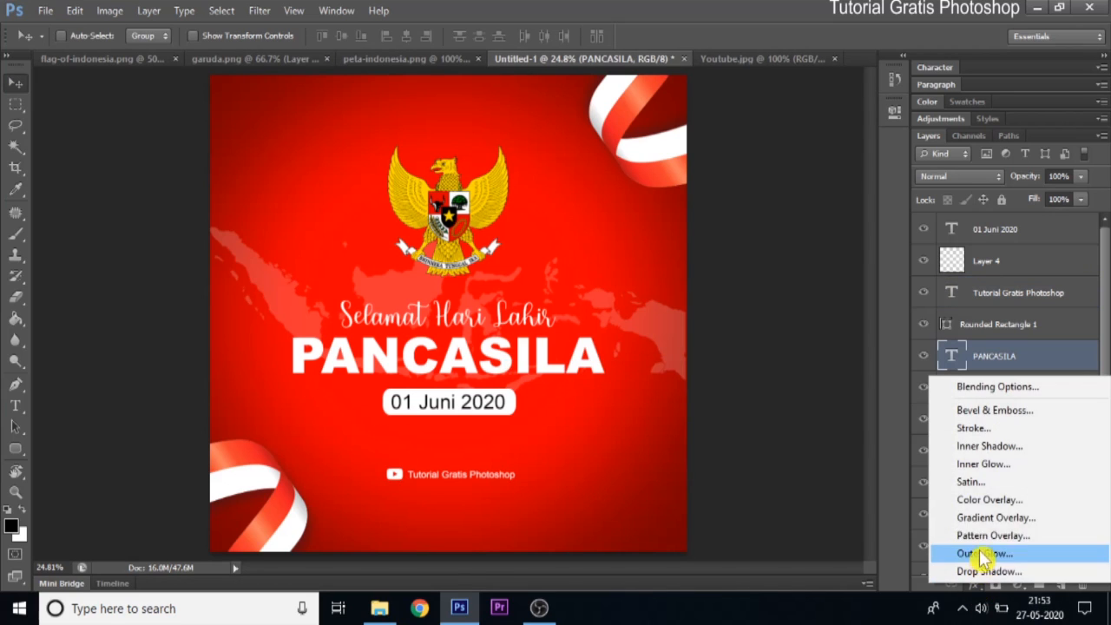
left_click(985, 519)
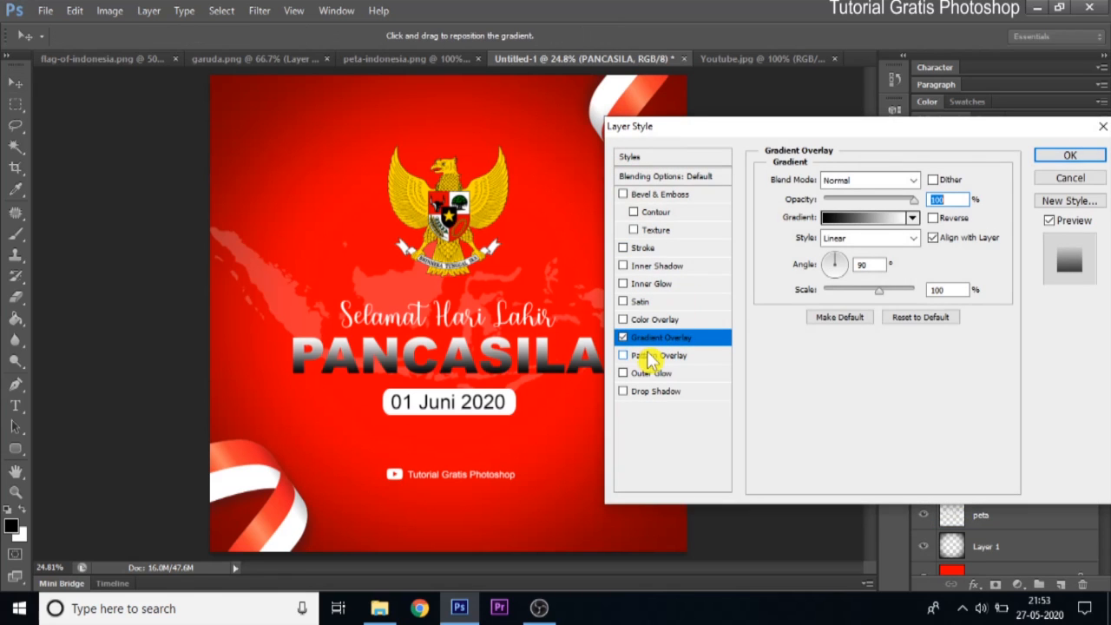
left_click(622, 337)
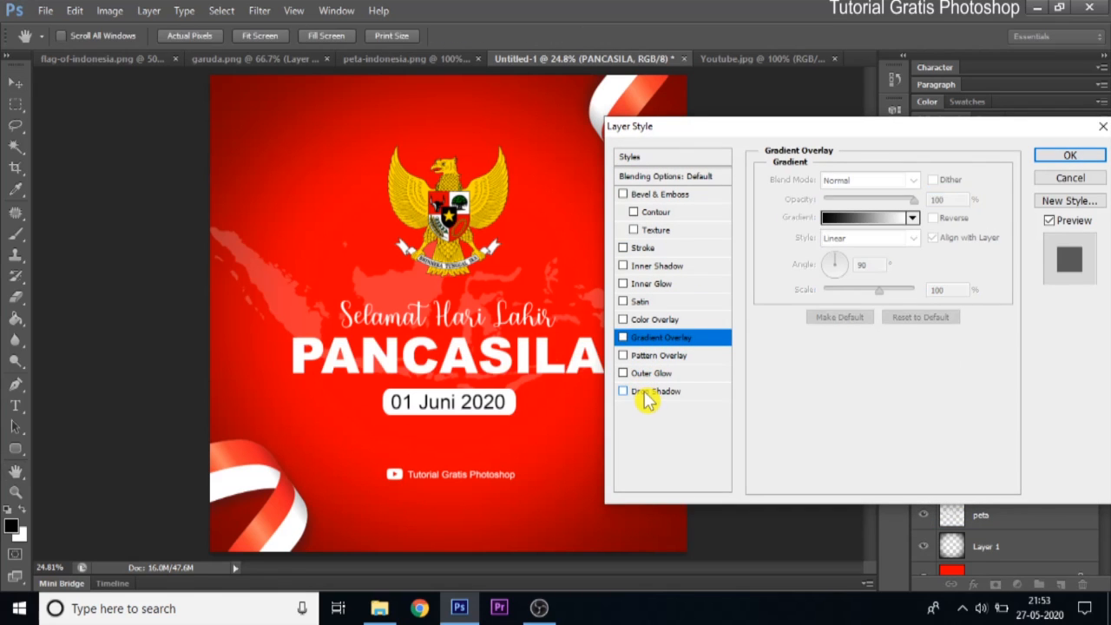
Add a drop shadow to the PANCASILA text with distance 10 px, spread 5% and size 15 px.
left_click(650, 391)
type("10")
key("Tab")
type("5")
key("Tab")
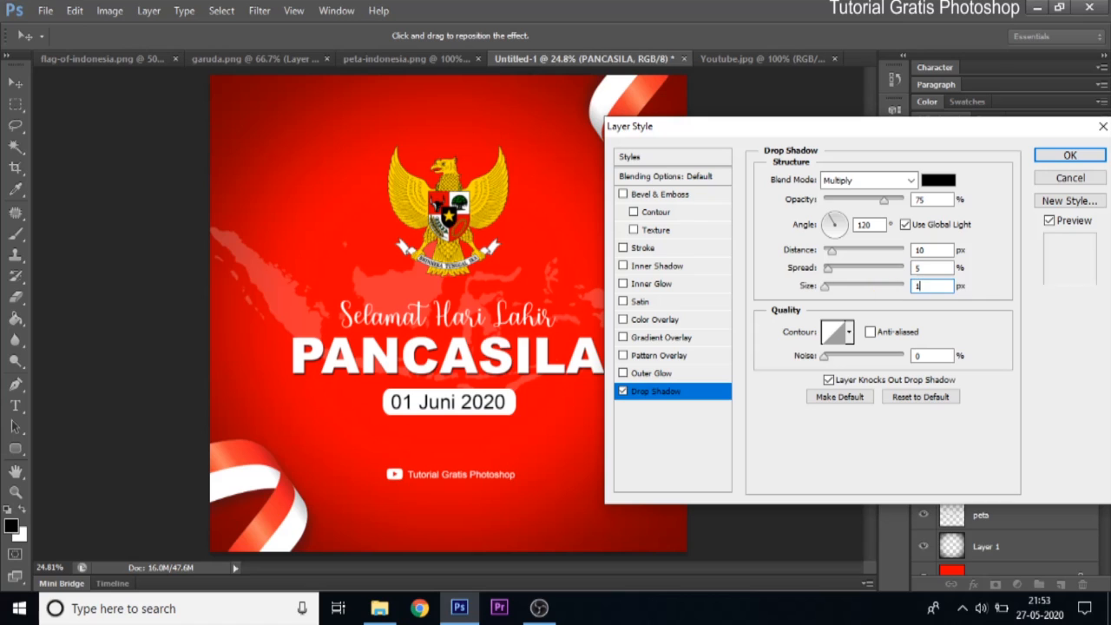
type("15")
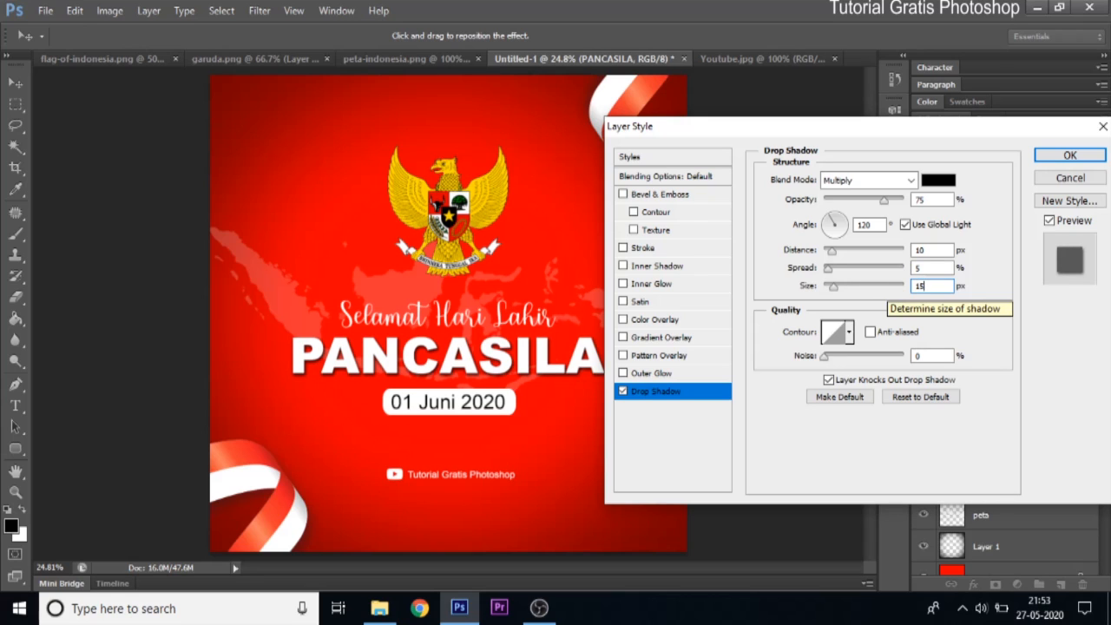
Set the PANCASILA drop shadow's opacity to 55% and its size to 10 px, and apply the style.
left_click(866, 199)
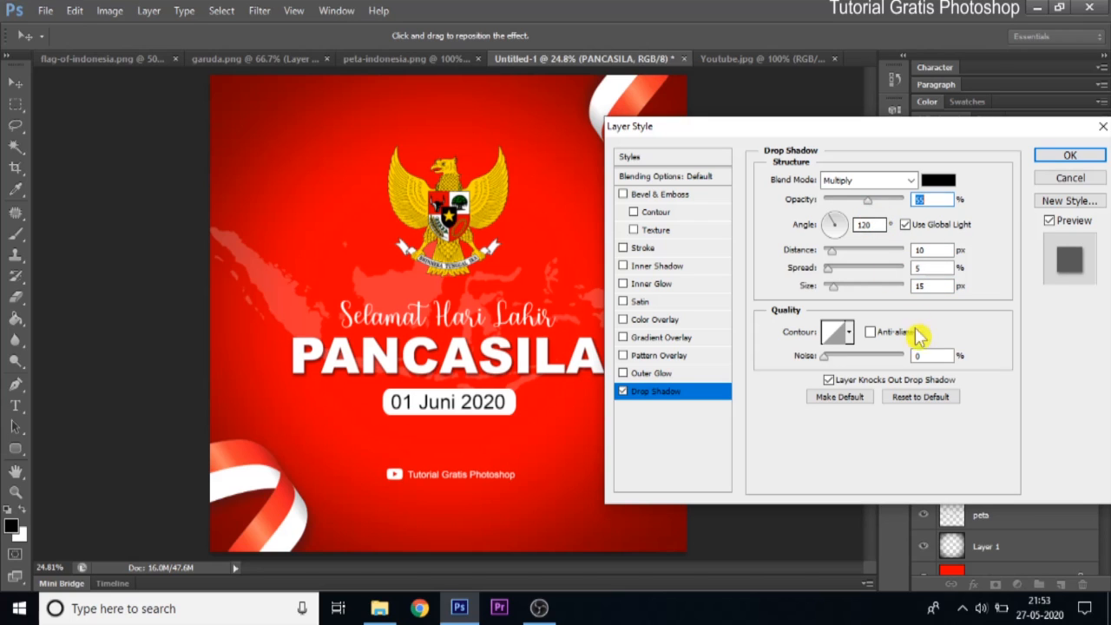
left_click(926, 288)
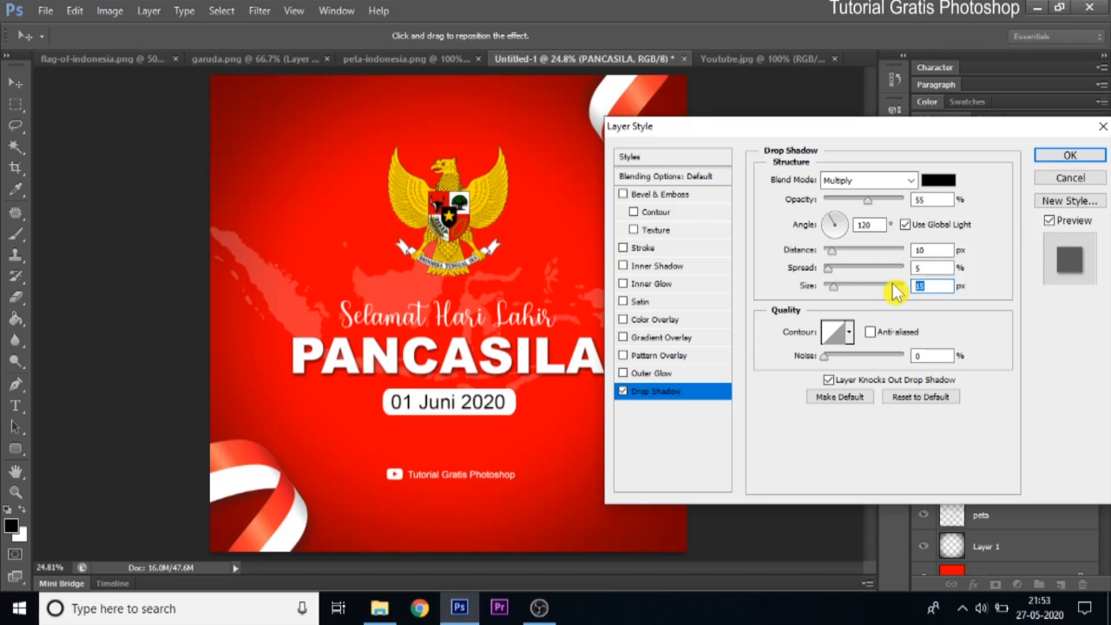
type("10")
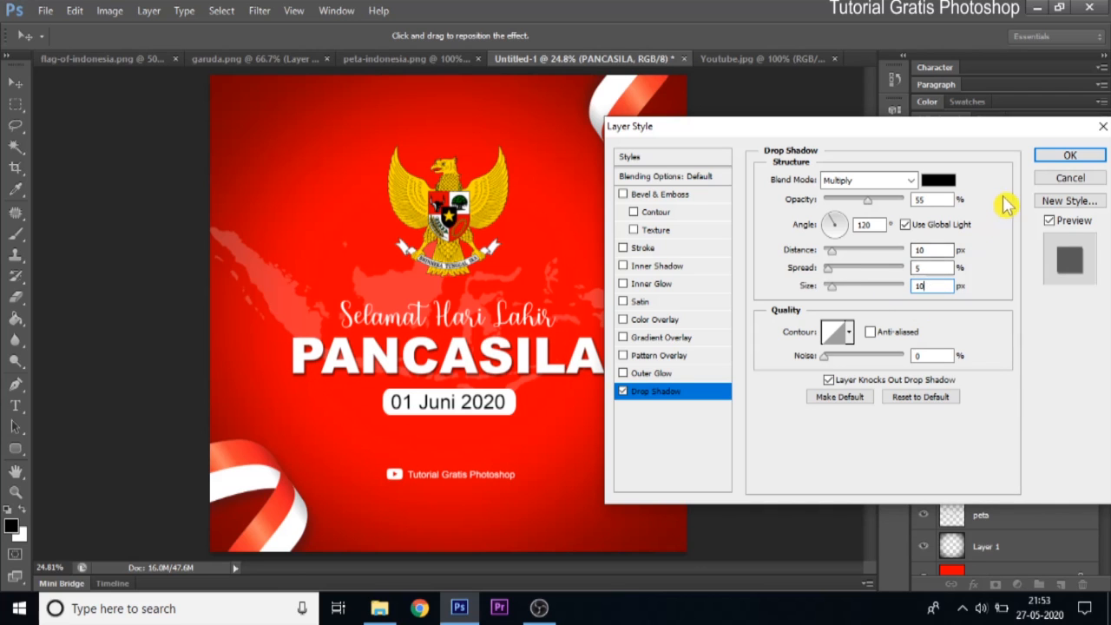
left_click(1063, 156)
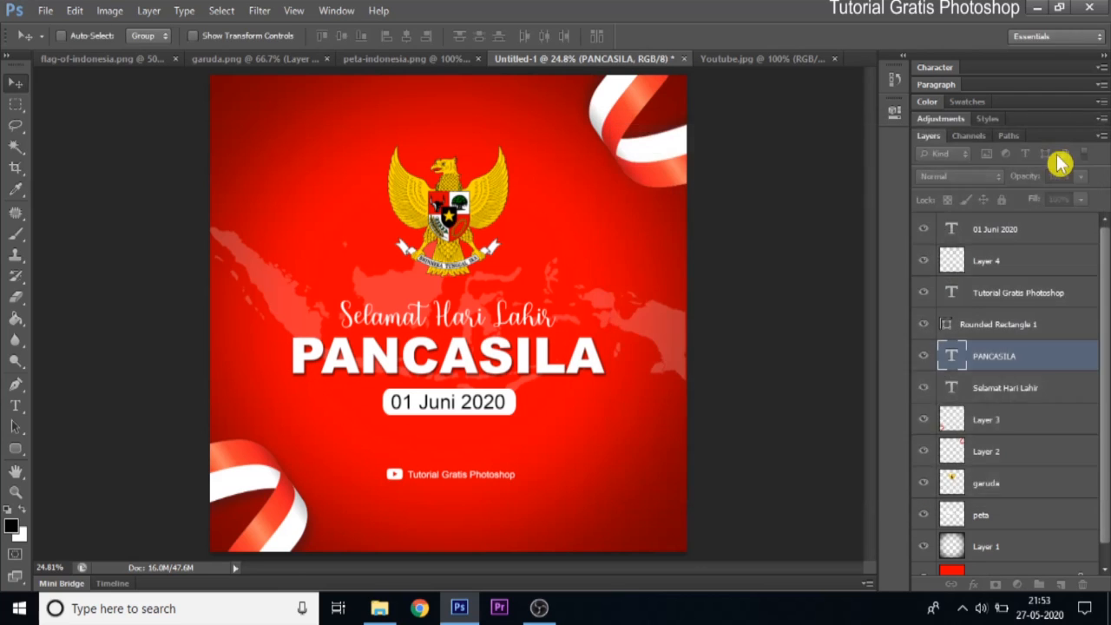
Copy the layer style of the PANCASILA text onto the "Selamat Hari Lahir" text layer.
right_click(991, 367)
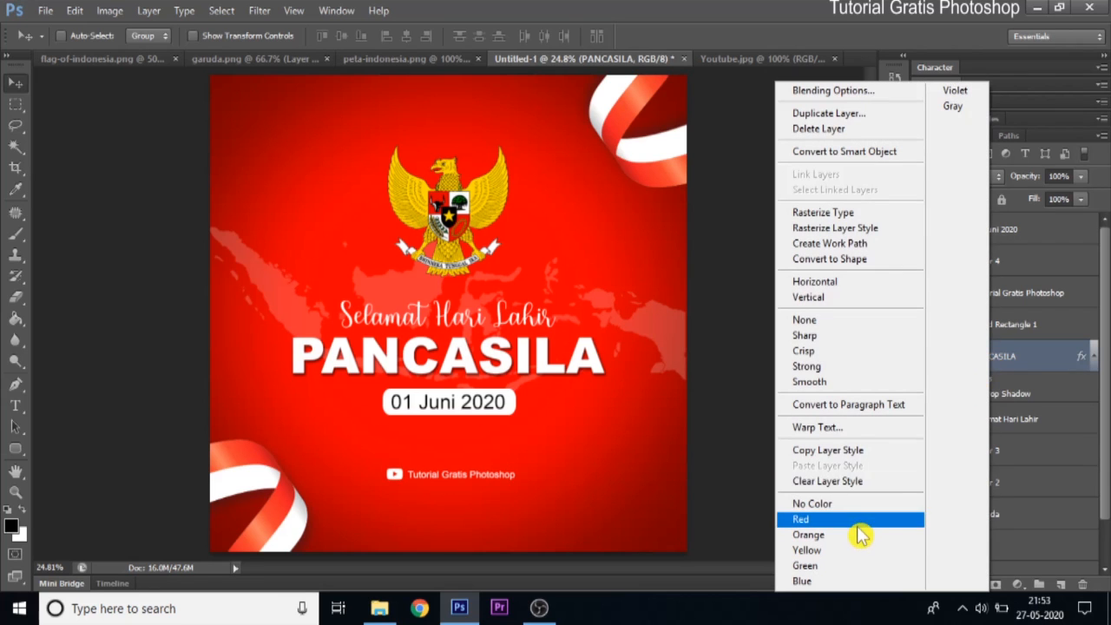
left_click(859, 450)
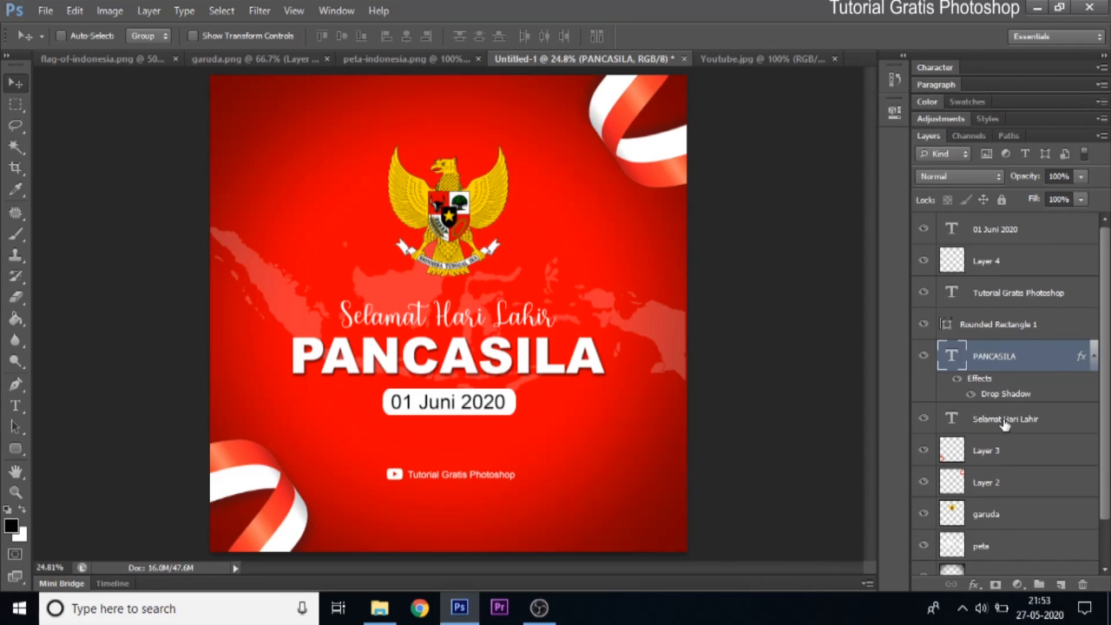
right_click(1005, 424)
left_click(866, 467)
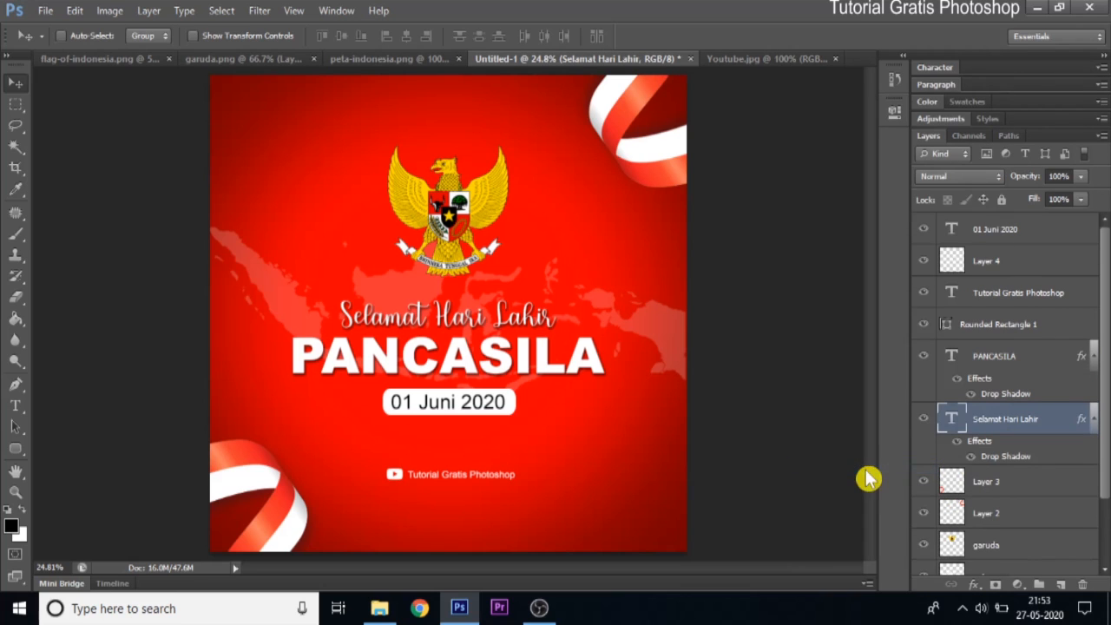
Save the design as "lahir pancasila" in Photoshop PSD format with layers, inside the "Hari Lahir pancasila" folder.
left_click(44, 11)
left_click(69, 206)
double_click(613, 206)
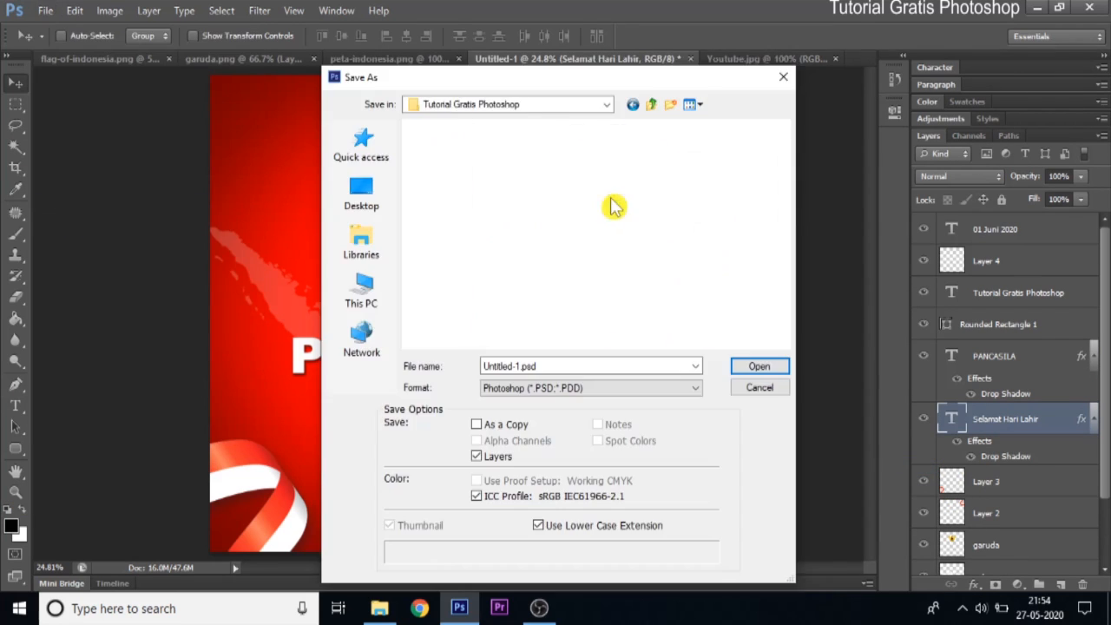
left_click(562, 366)
type("lahir pancasila")
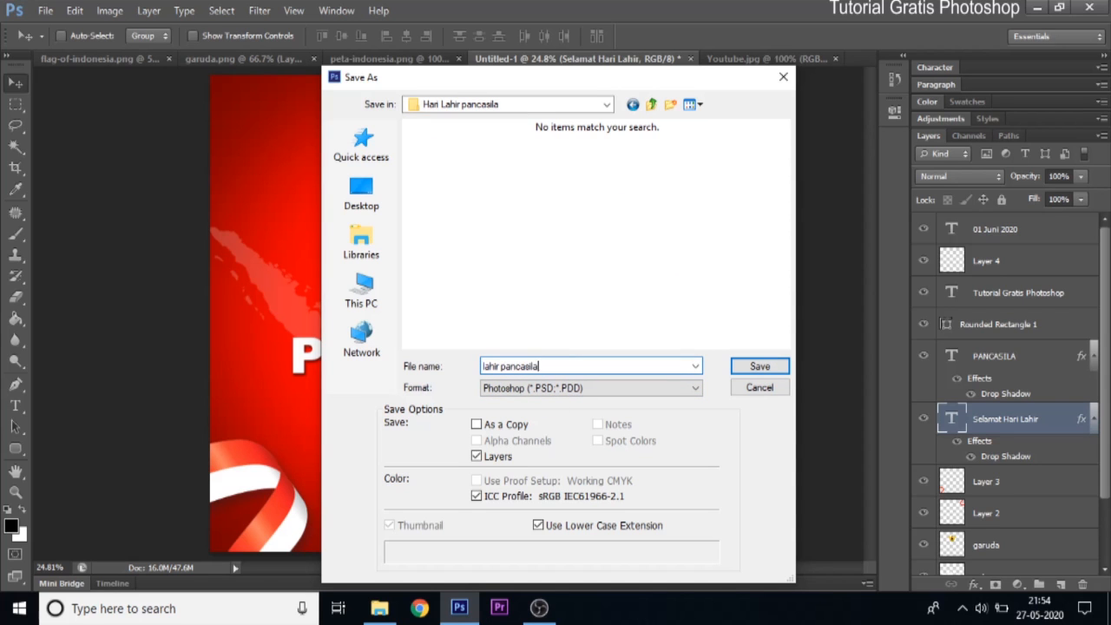
key("Return")
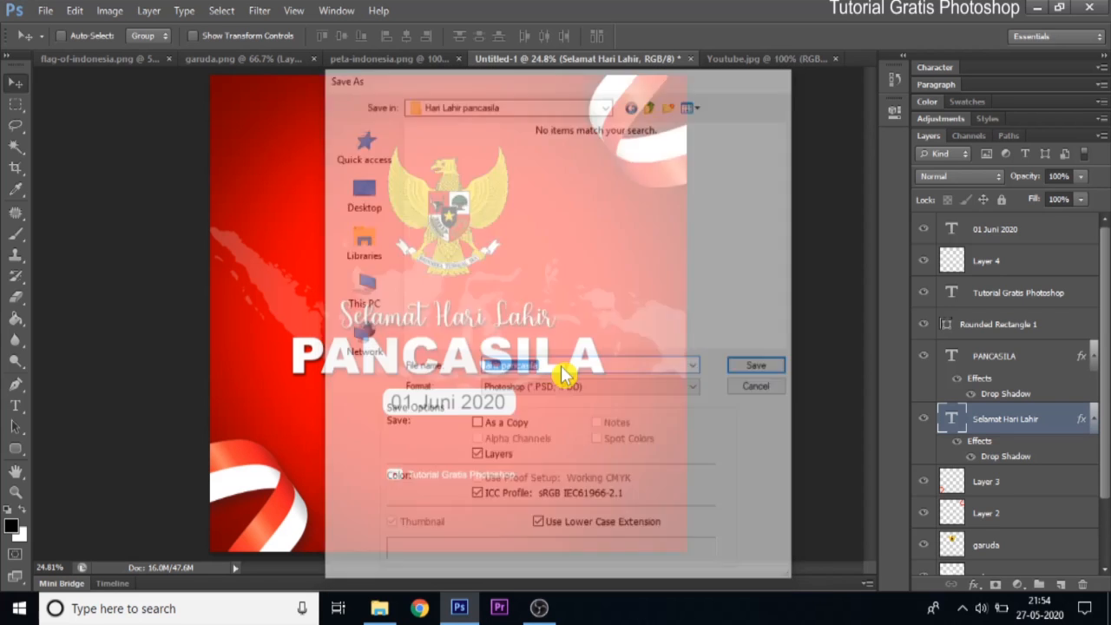
key("Return")
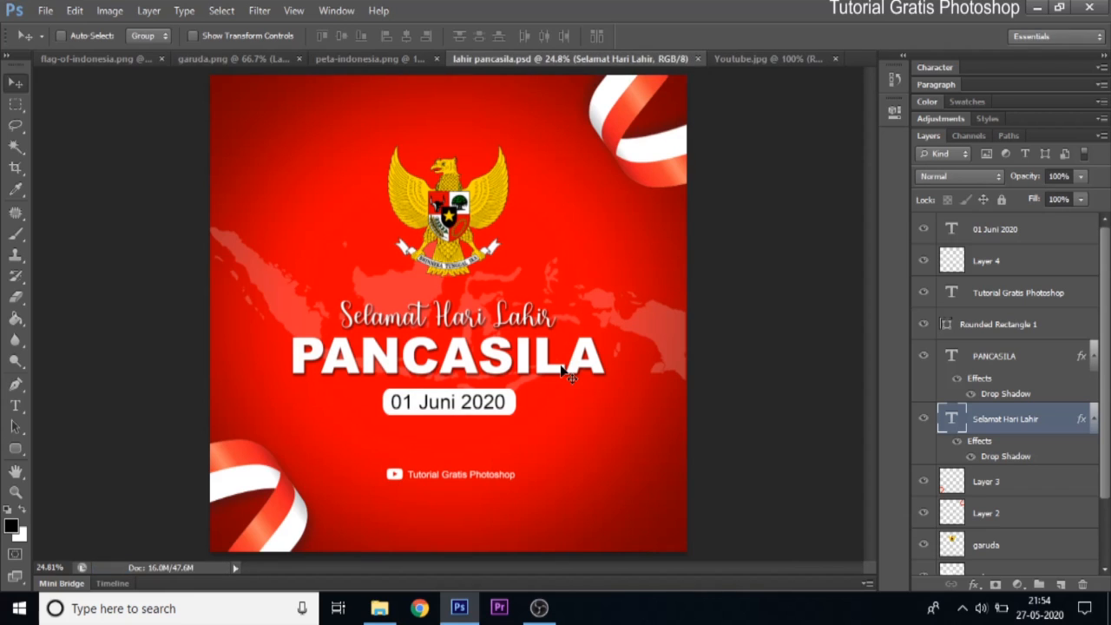
Flatten the image and save a JPEG version named "lahir pancasila" in the "Hari Lahir pancasila" folder, accepting the JPEG options.
left_click(1101, 136)
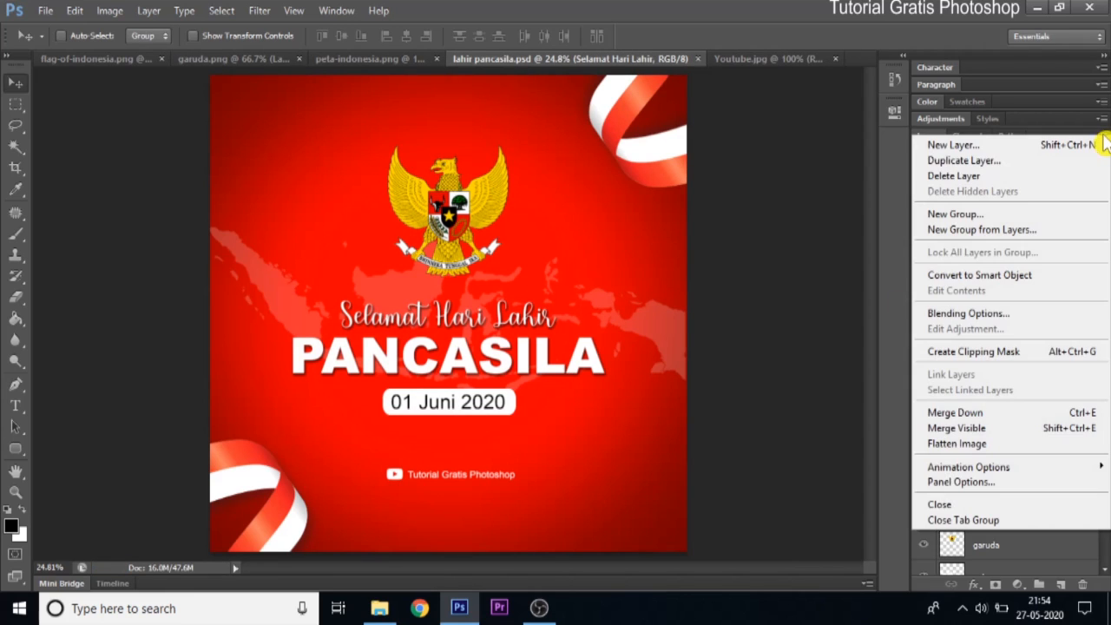
left_click(983, 445)
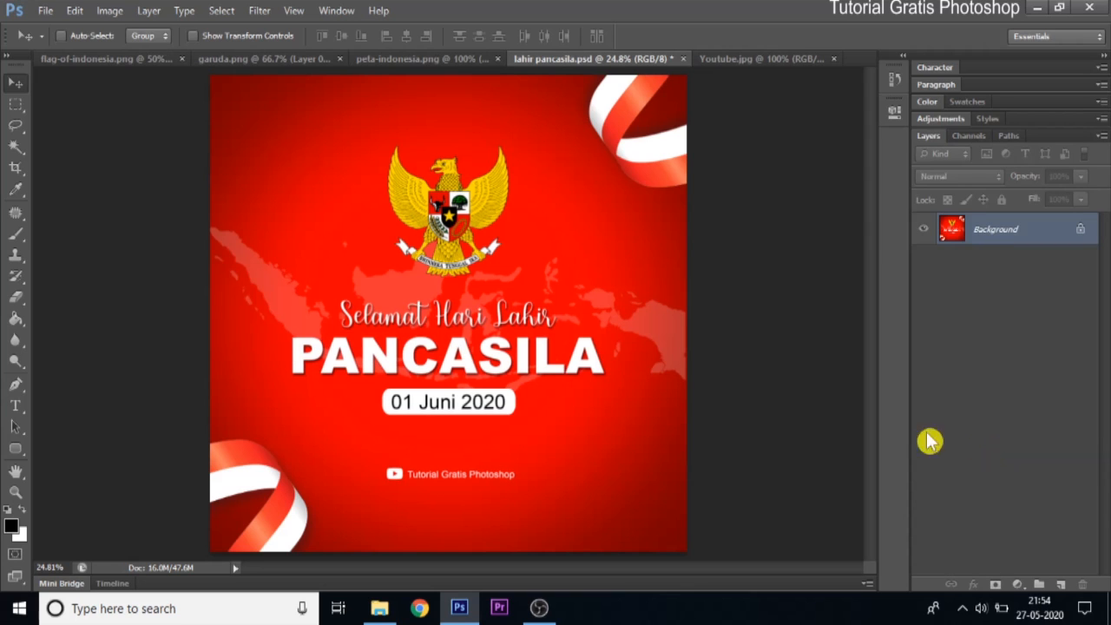
left_click(44, 10)
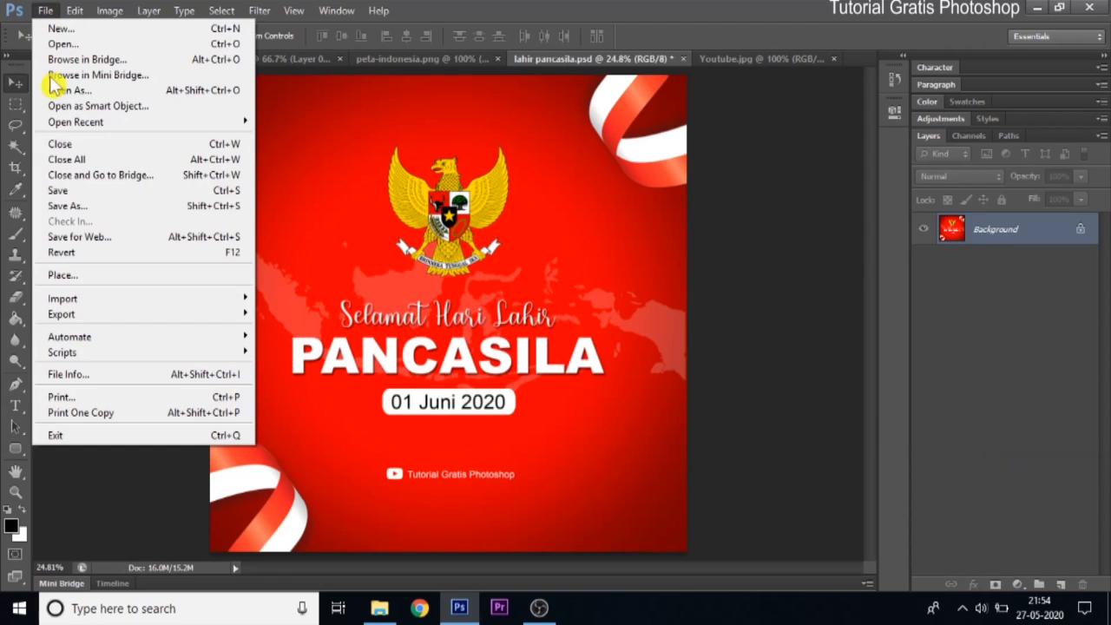
left_click(87, 206)
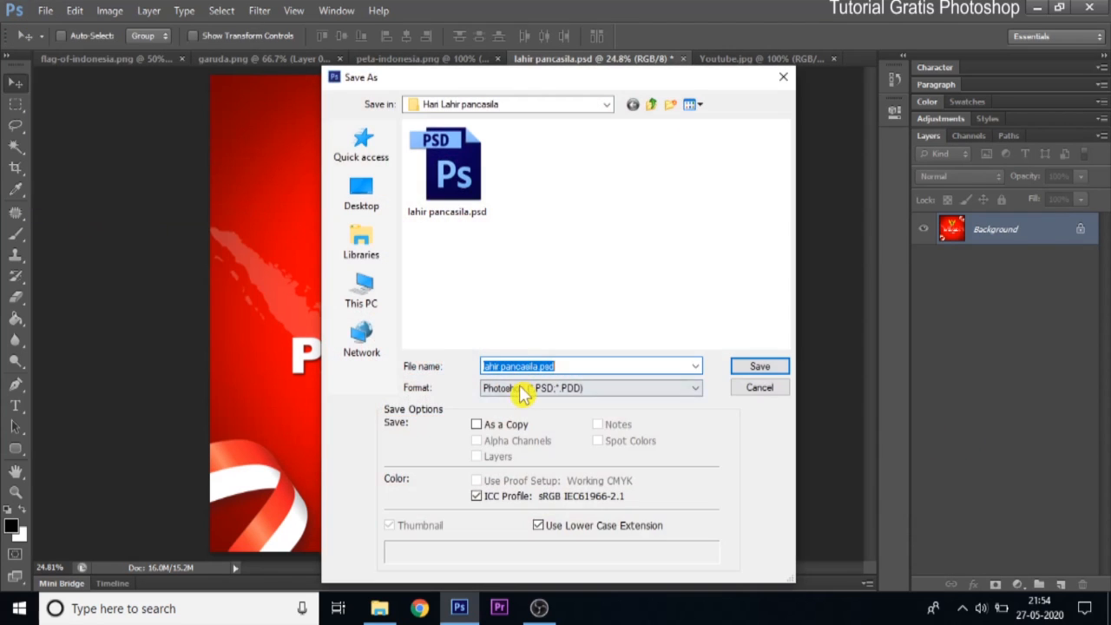
left_click(521, 392)
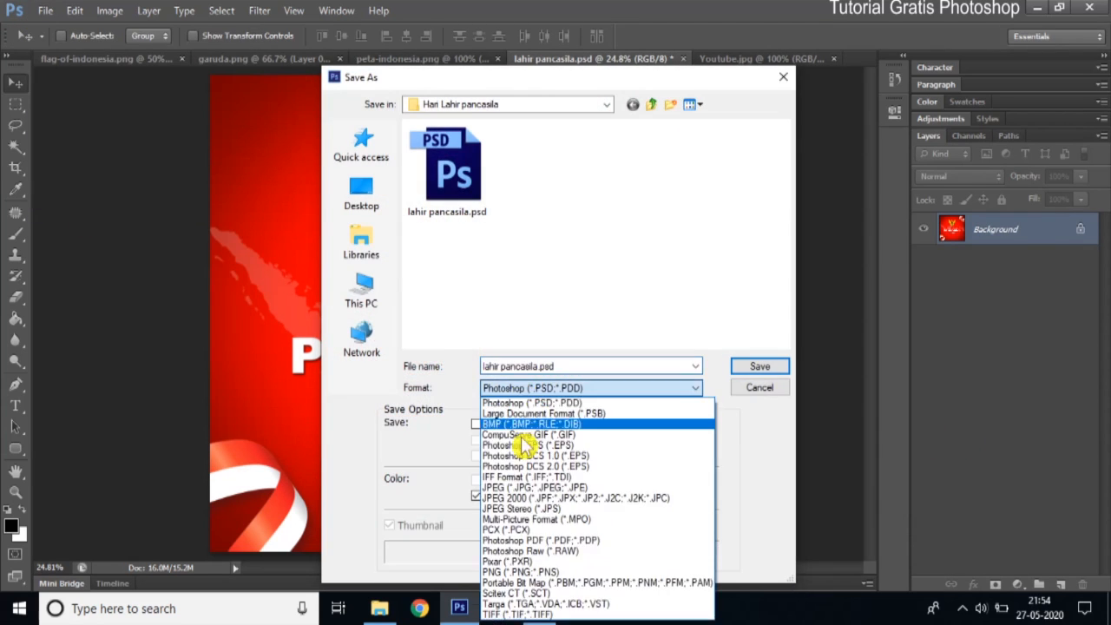
left_click(526, 490)
left_click(759, 369)
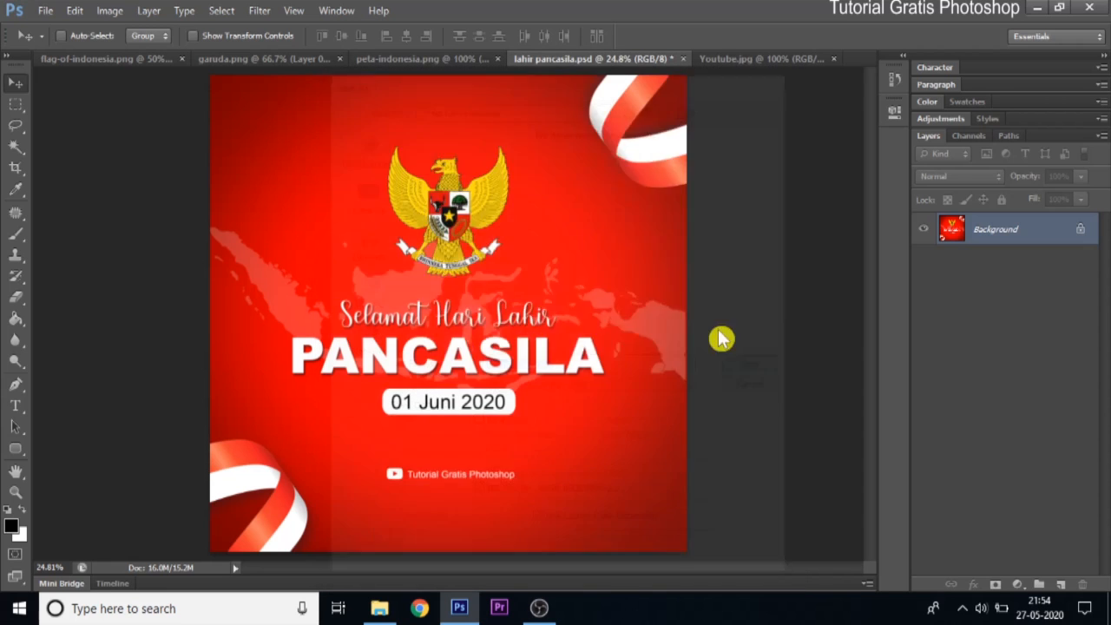
left_click(652, 151)
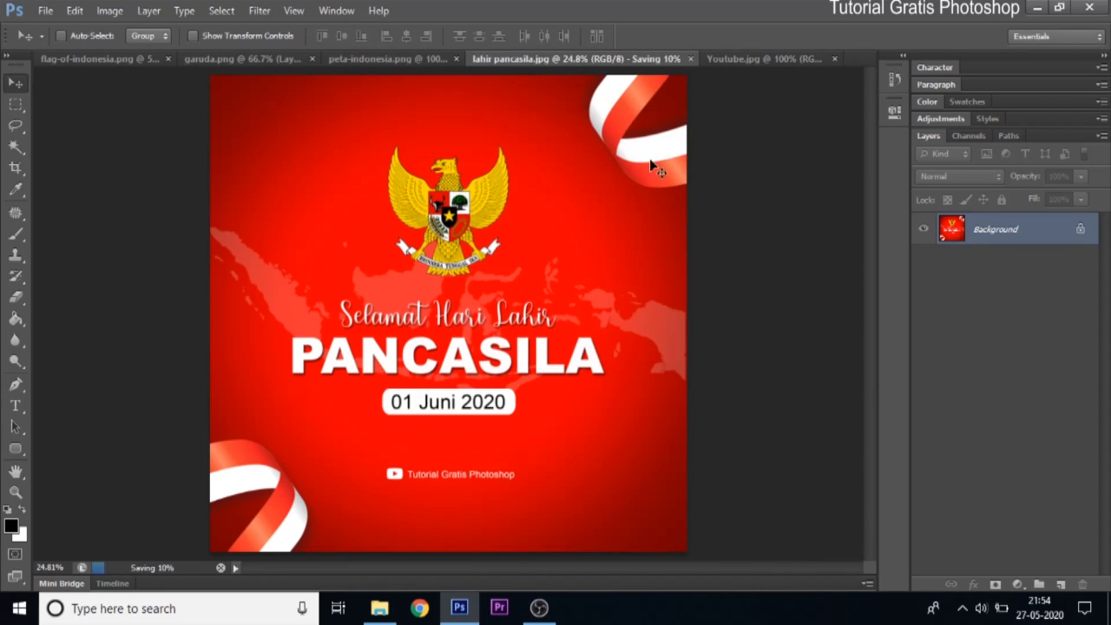